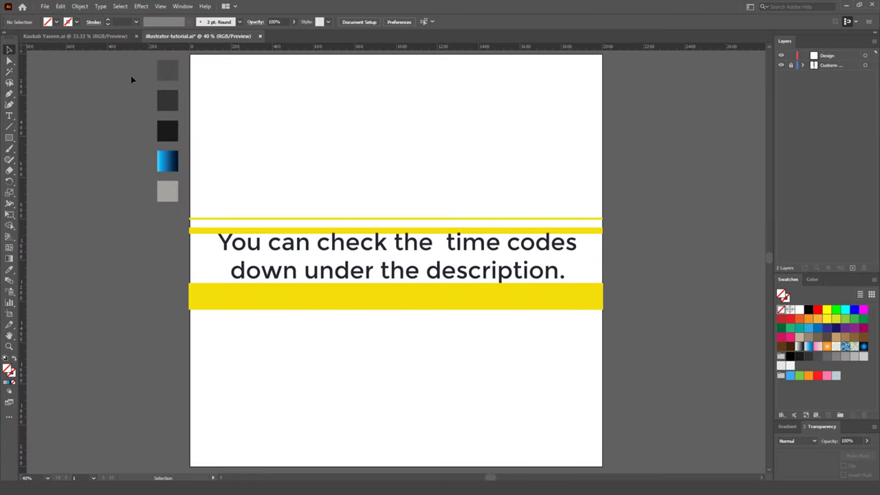
# Step: Set the stroke to black with a 2 pt weight for new lines
pyautogui.click(77, 23)
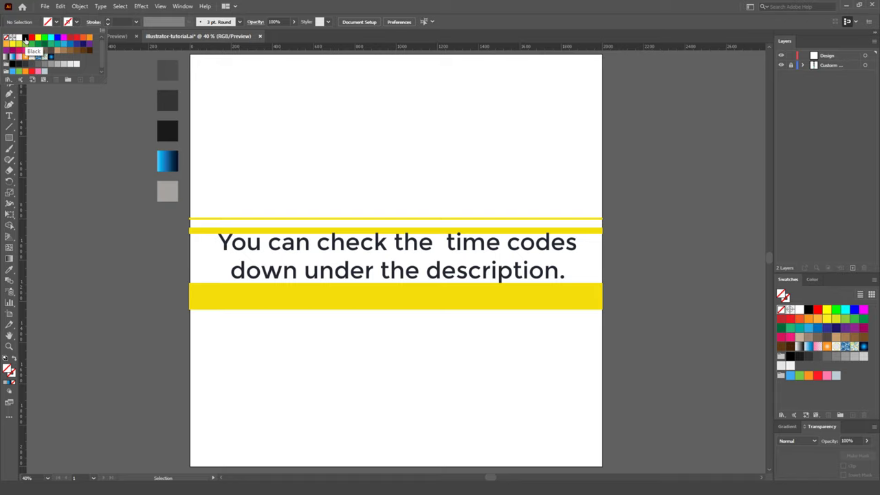
pyautogui.click(24, 39)
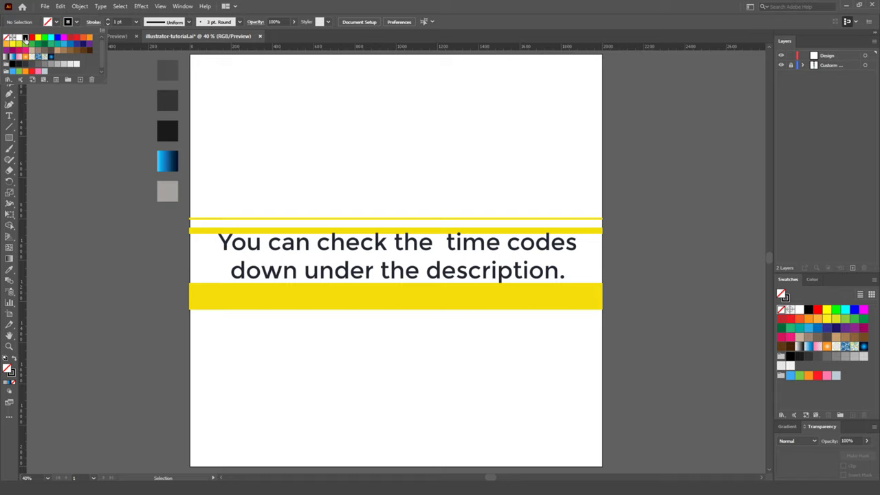
pyautogui.click(137, 22)
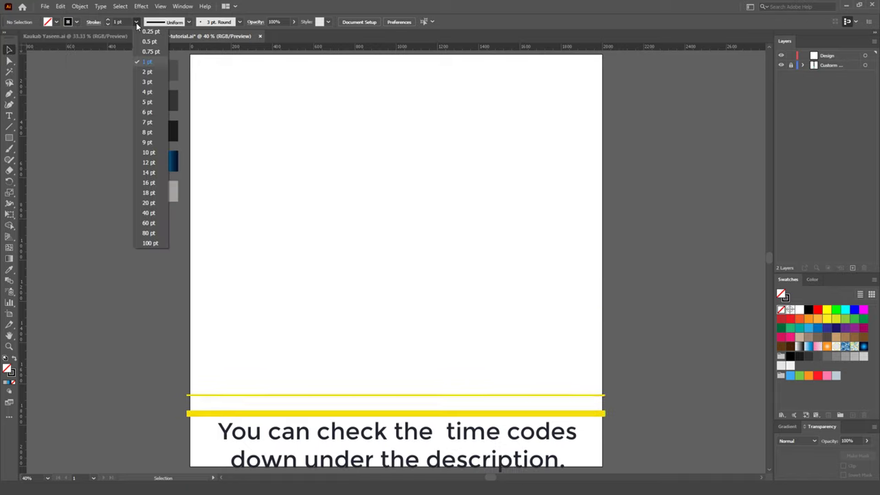
pyautogui.click(158, 73)
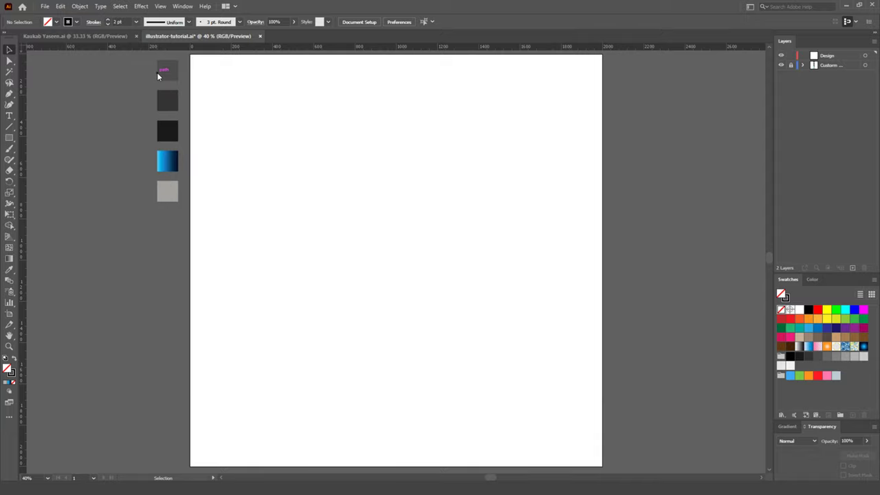
pyautogui.click(9, 127)
# Step: Draw a short vertical line just below the artboard centre and select it
pyautogui.click(68, 128)
pyautogui.moveTo(396, 318); pyautogui.dragTo(402, 246)
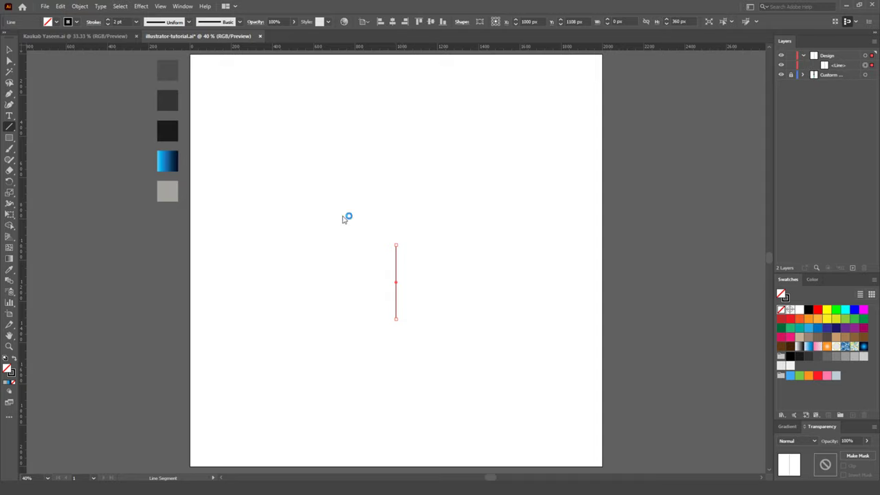
pyautogui.click(9, 51)
pyautogui.click(449, 212)
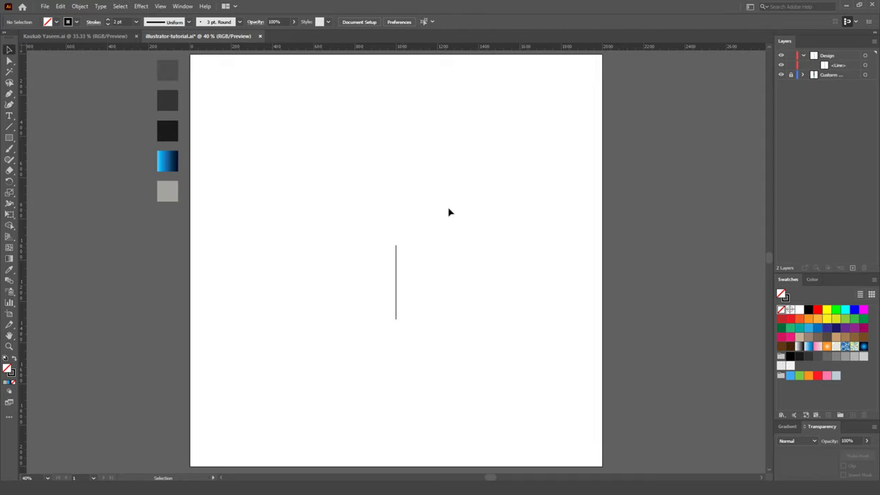
pyautogui.moveTo(379, 228); pyautogui.dragTo(442, 301)
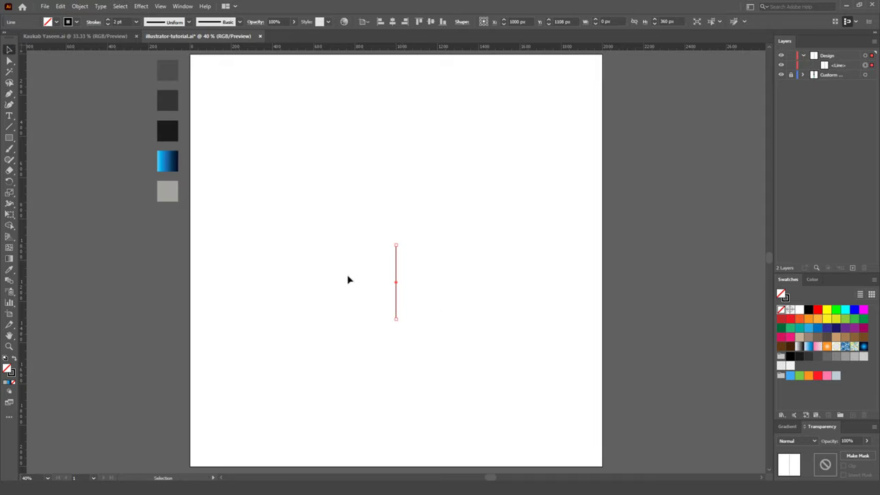
pyautogui.moveTo(10, 181); pyautogui.dragTo(26, 186)
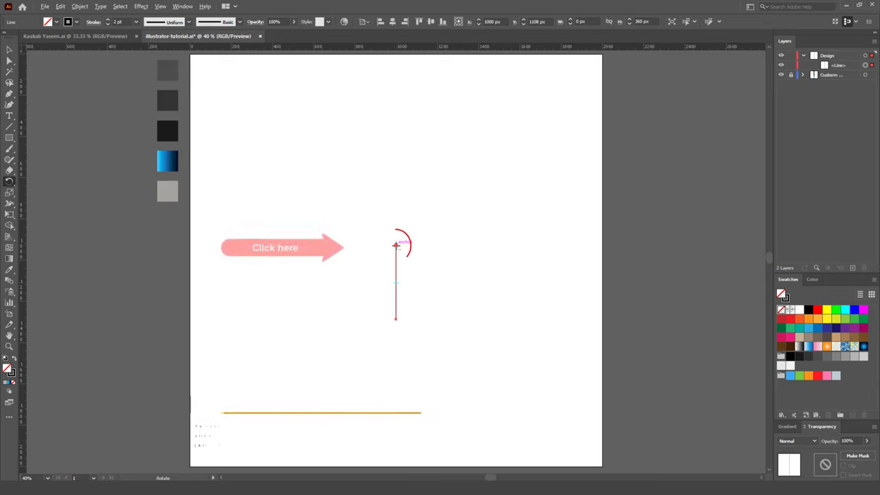
# Step: Make two 120° rotated copies around the line's top end, then select the two upper lines
pyautogui.keyDown('alt'); pyautogui.click(396, 244); pyautogui.keyUp('alt')
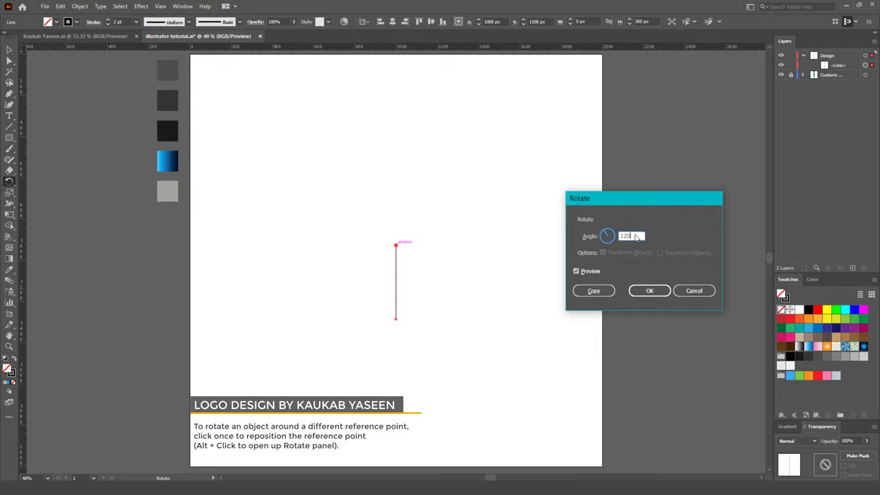
pyautogui.click(593, 291)
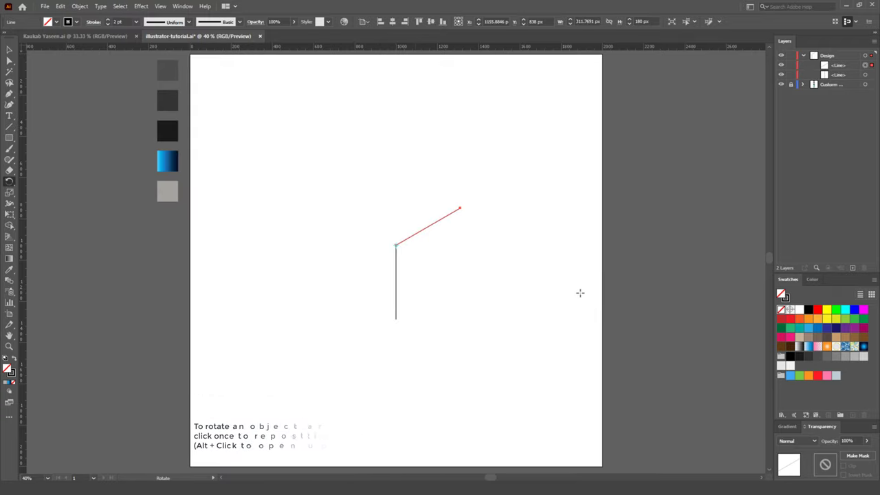
pyautogui.press('v')
pyautogui.hotkey('ctrl', 'd')
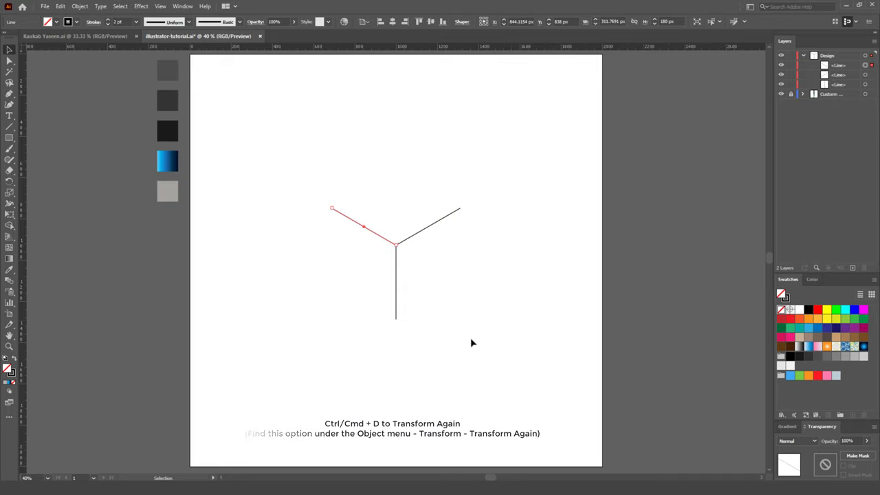
pyautogui.press('v')
pyautogui.click(507, 283)
pyautogui.moveTo(286, 146); pyautogui.dragTo(503, 221)
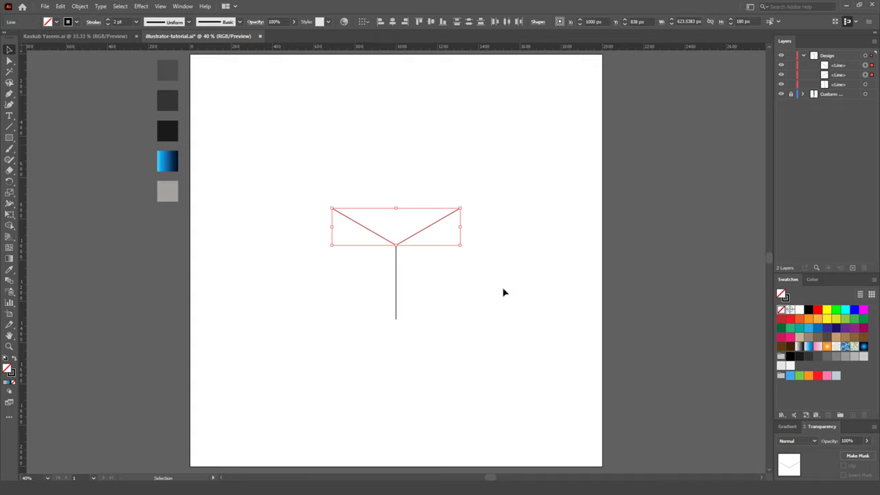
# Step: Reflect a horizontal copy of the two angled lines and raise it to close a diamond
pyautogui.click(79, 7)
pyautogui.moveTo(100, 17)
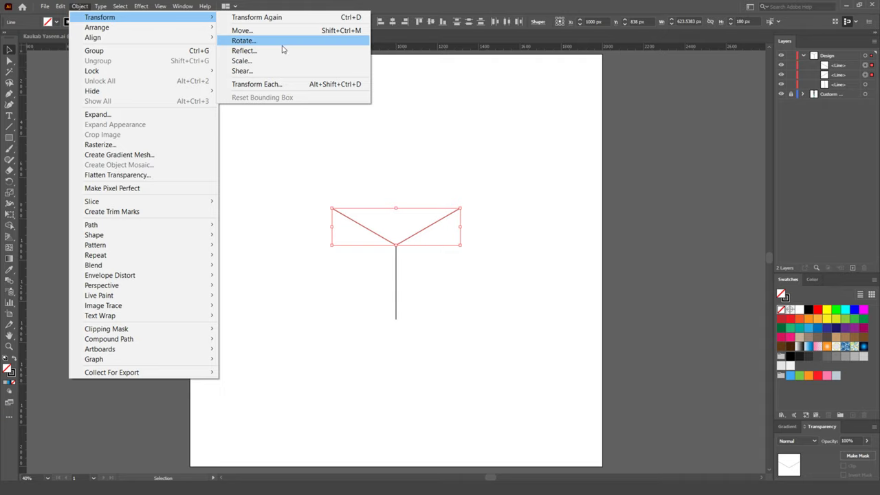
pyautogui.click(285, 54)
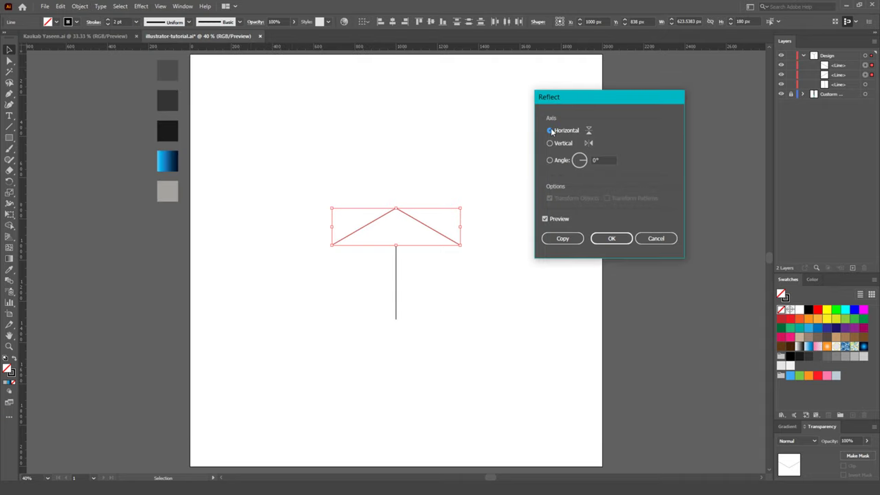
pyautogui.click(563, 239)
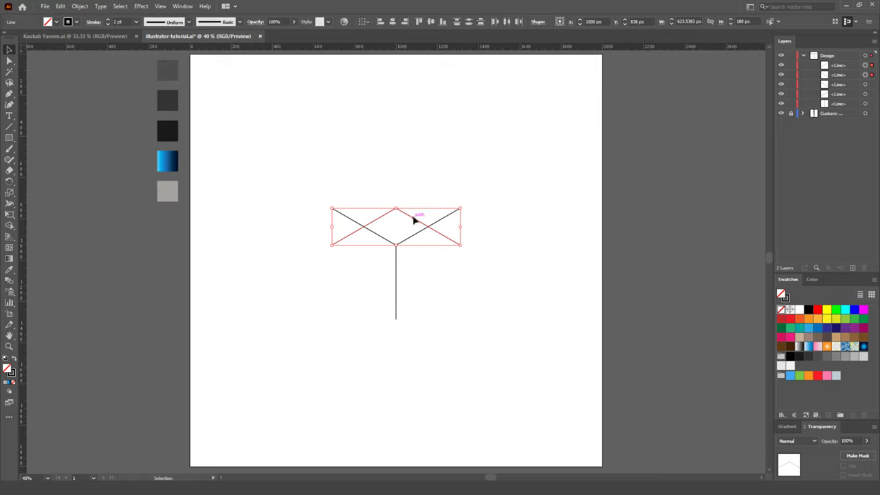
pyautogui.moveTo(414, 220); pyautogui.dragTo(414, 180)
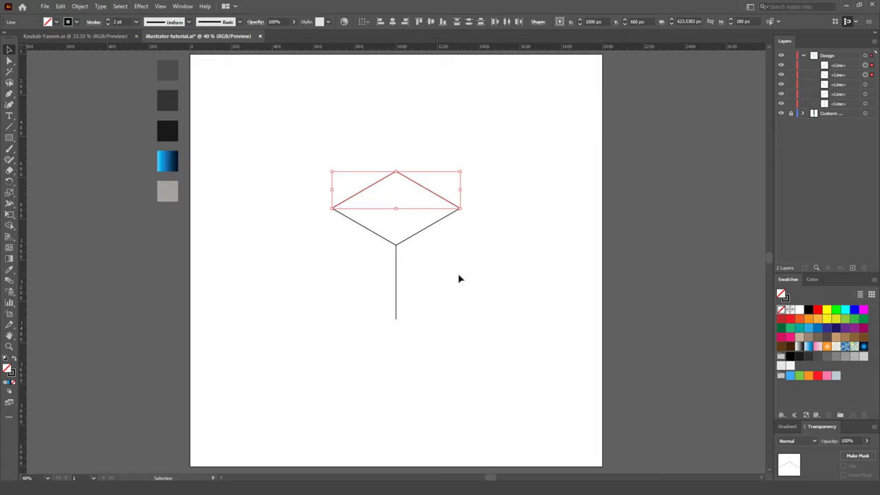
pyautogui.click(445, 282)
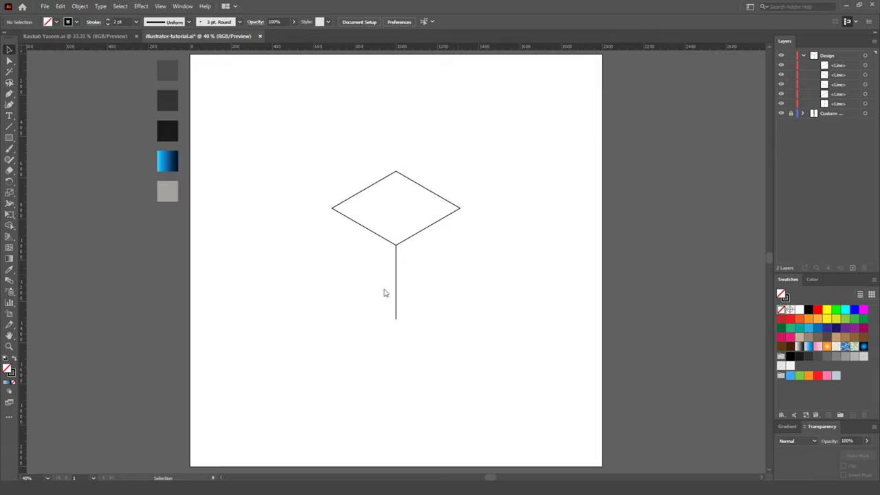
# Step: Zoom in on the diamond and switch the view to Outline mode
pyautogui.click(10, 348)
pyautogui.moveTo(330, 208)
pyautogui.mouseDown()
pyautogui.moveTo(387, 254)
pyautogui.moveTo(534, 326)
pyautogui.moveTo(444, 309)
pyautogui.moveTo(293, 301)
pyautogui.mouseUp()
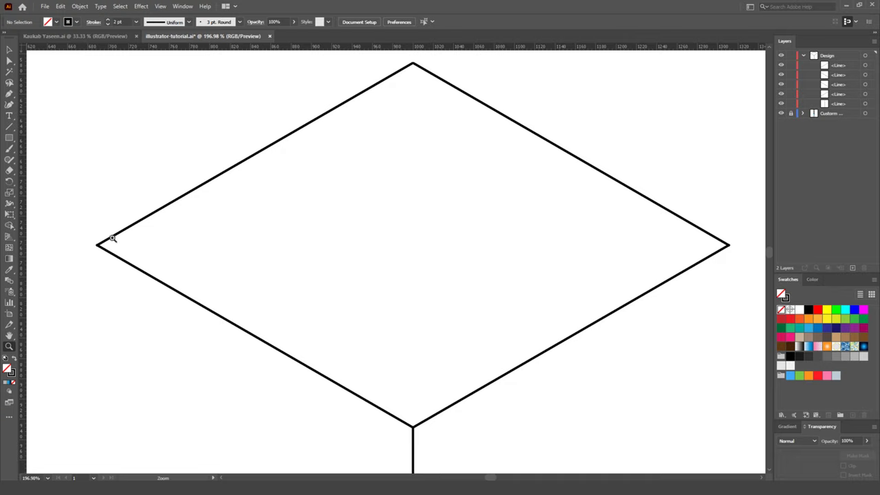
pyautogui.moveTo(113, 238); pyautogui.dragTo(178, 295)
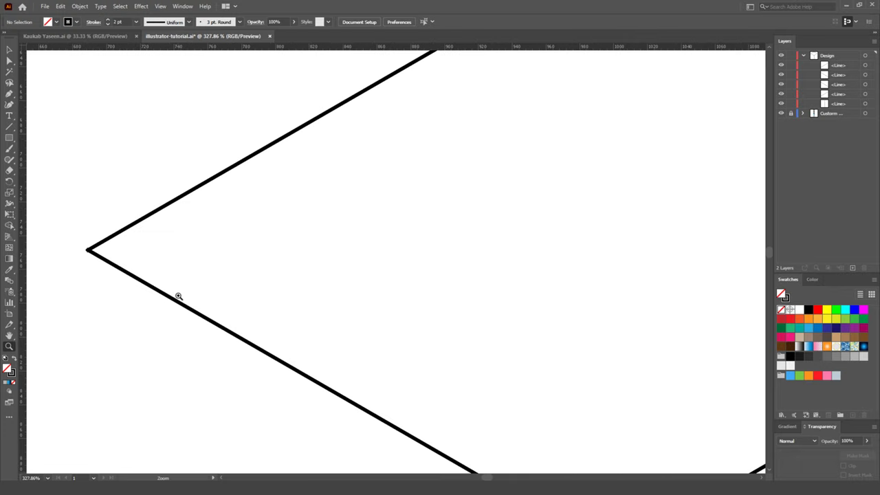
pyautogui.press('v')
pyautogui.moveTo(456, 294); pyautogui.dragTo(454, 292)
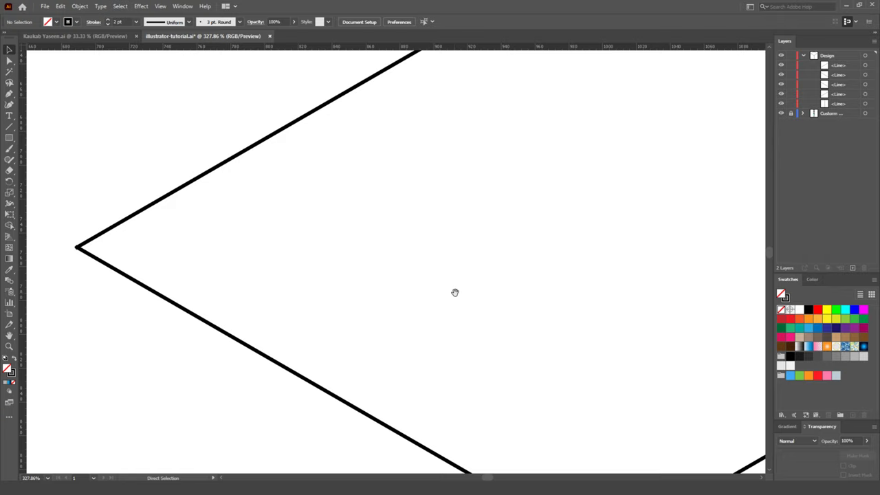
pyautogui.hotkey('ctrl', '-')
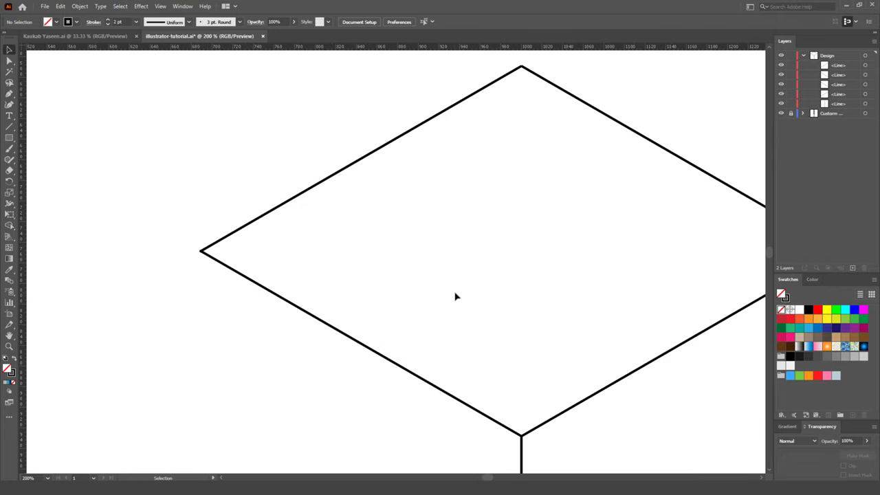
pyautogui.moveTo(444, 86)
pyautogui.mouseDown()
pyautogui.moveTo(621, 153)
pyautogui.moveTo(658, 154)
pyautogui.mouseUp()
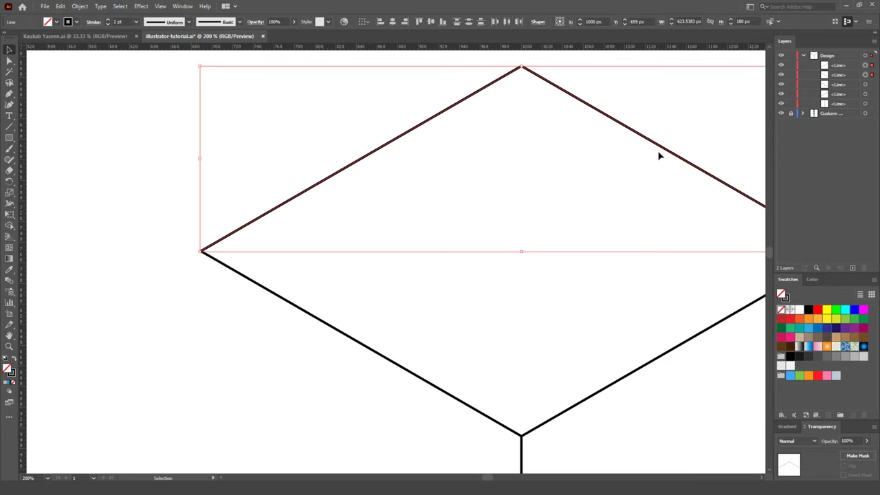
pyautogui.click(161, 7)
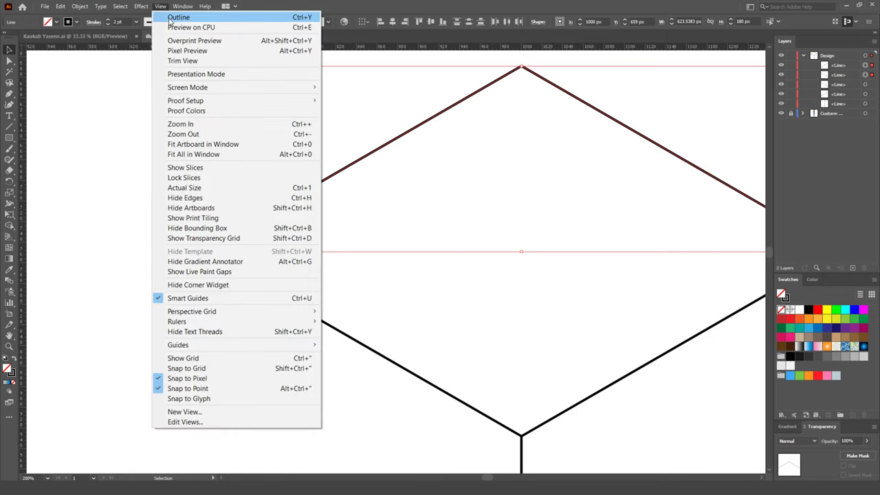
pyautogui.click(178, 18)
pyautogui.click(190, 284)
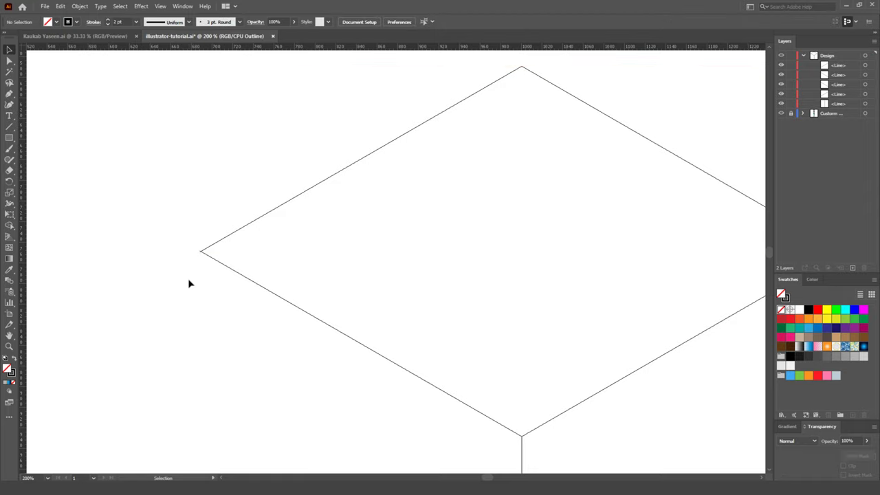
# Step: Snap the upper line's end onto the diamond's left corner anchor
pyautogui.click(9, 346)
pyautogui.moveTo(181, 237); pyautogui.dragTo(262, 304)
pyautogui.click(9, 50)
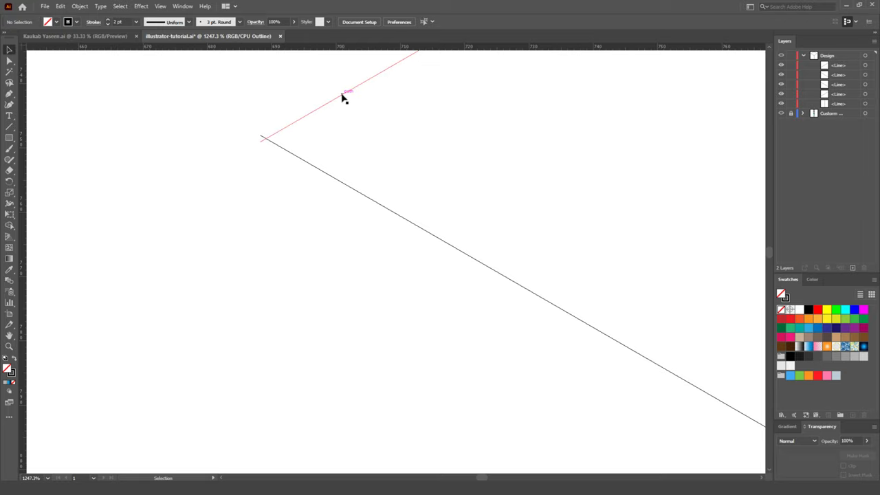
pyautogui.moveTo(344, 94); pyautogui.dragTo(343, 89)
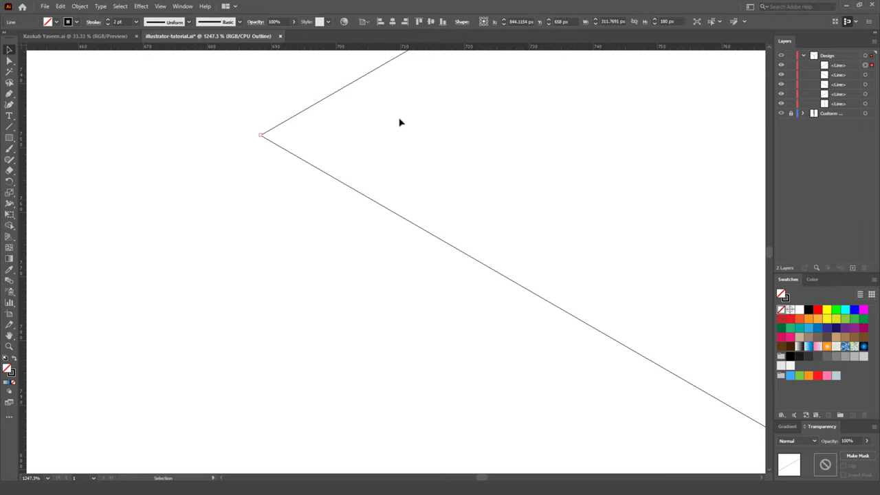
# Step: Snap the other upper line's end onto the right corner, then fit the artboard in view
pyautogui.moveTo(549, 194); pyautogui.dragTo(484, 194)
pyautogui.moveTo(351, 212); pyautogui.dragTo(70, 212)
pyautogui.moveTo(381, 236)
pyautogui.mouseDown()
pyautogui.moveTo(70, 236)
pyautogui.moveTo(152, 240)
pyautogui.mouseUp()
pyautogui.moveTo(213, 237); pyautogui.dragTo(139, 225)
pyautogui.moveTo(309, 206)
pyautogui.mouseDown()
pyautogui.moveTo(66, 172)
pyautogui.moveTo(32, 183)
pyautogui.mouseUp()
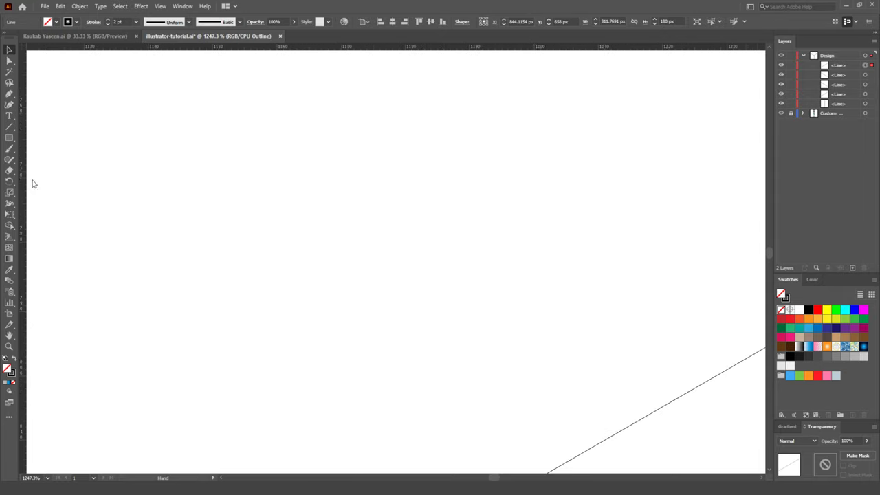
pyautogui.moveTo(344, 275); pyautogui.dragTo(86, 180)
pyautogui.moveTo(621, 133)
pyautogui.mouseDown()
pyautogui.moveTo(456, 287)
pyautogui.moveTo(319, 315)
pyautogui.mouseUp()
pyautogui.moveTo(549, 194); pyautogui.dragTo(551, 191)
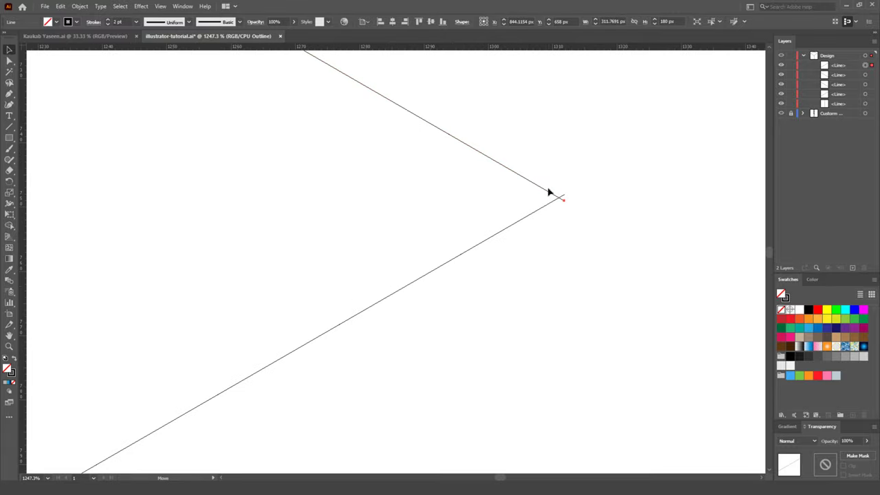
pyautogui.click(634, 286)
pyautogui.hotkey('ctrl', '0')
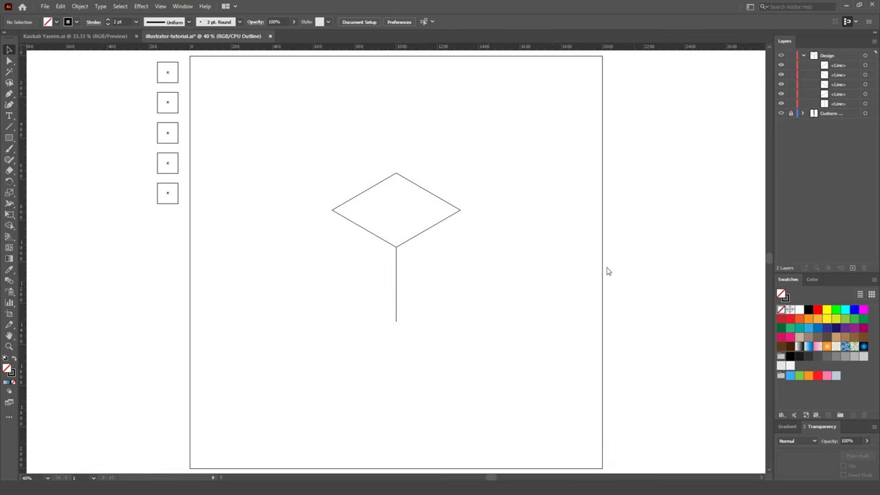
pyautogui.click(160, 6)
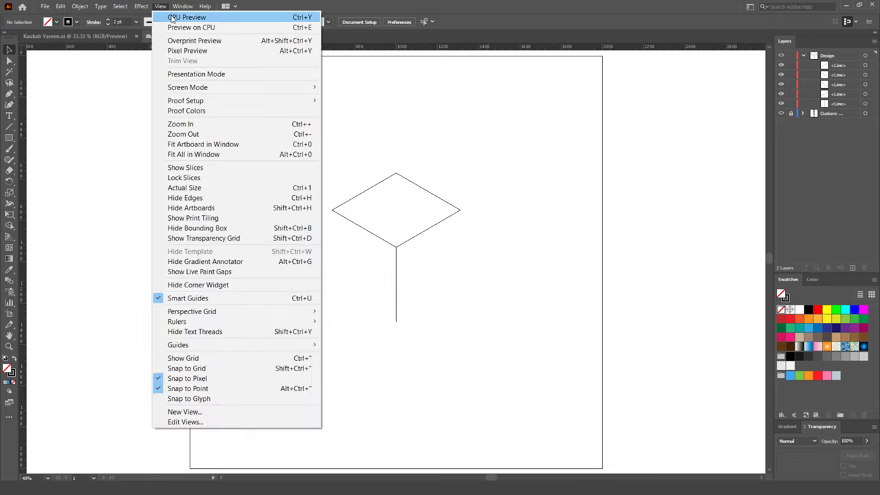
# Step: Return to Preview mode and select the diamond's two upper edges
pyautogui.click(172, 17)
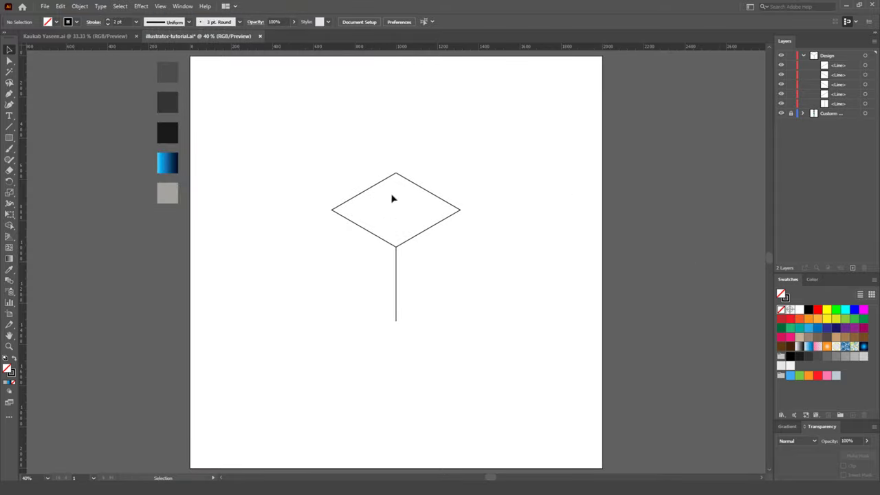
pyautogui.moveTo(348, 152); pyautogui.dragTo(444, 195)
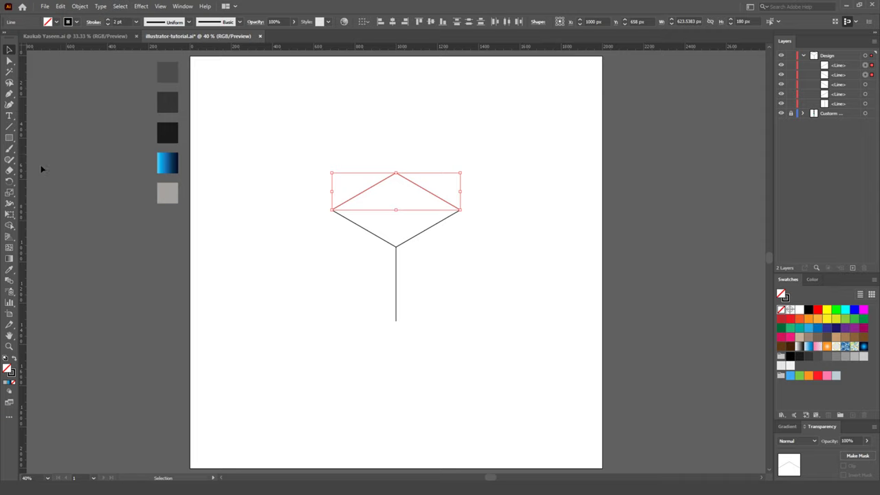
# Step: Copy the upper edges twice at 120° around the bottom vertex, then select all cube lines
pyautogui.moveTo(9, 182); pyautogui.dragTo(62, 186)
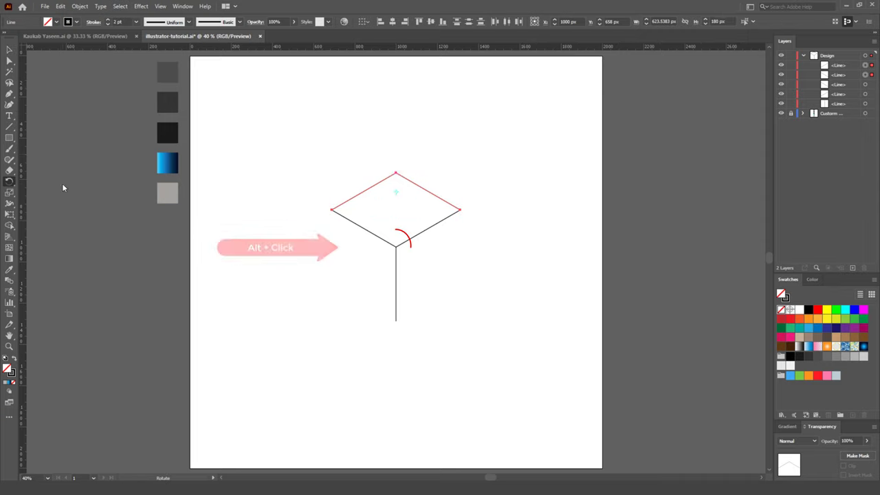
pyautogui.keyDown('alt'); pyautogui.click(395, 245); pyautogui.keyUp('alt')
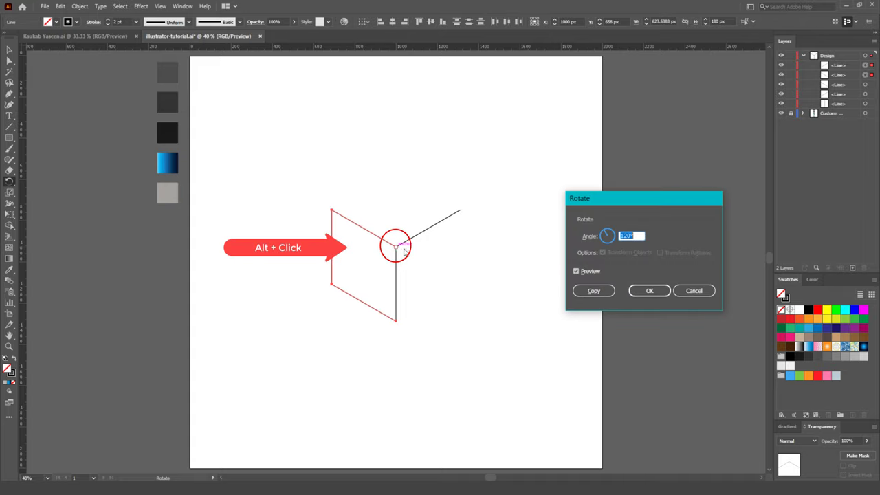
pyautogui.click(593, 290)
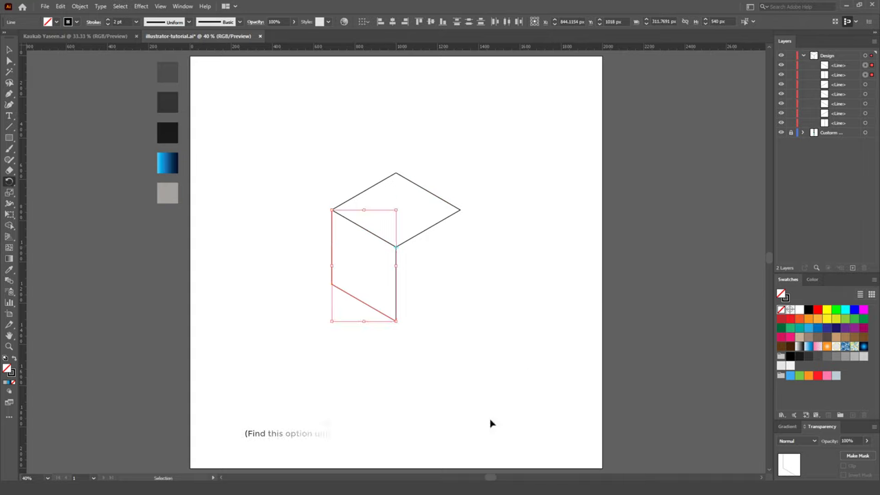
pyautogui.hotkey('ctrl', 'd')
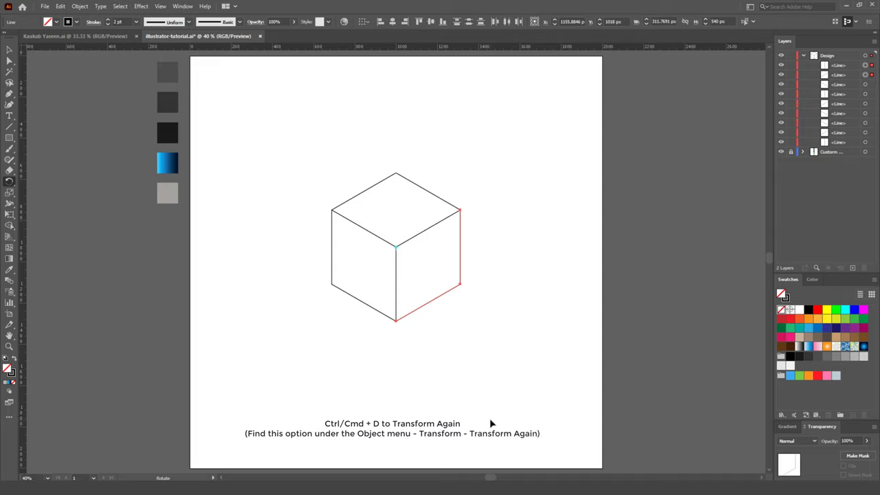
pyautogui.press('v')
pyautogui.click(470, 356)
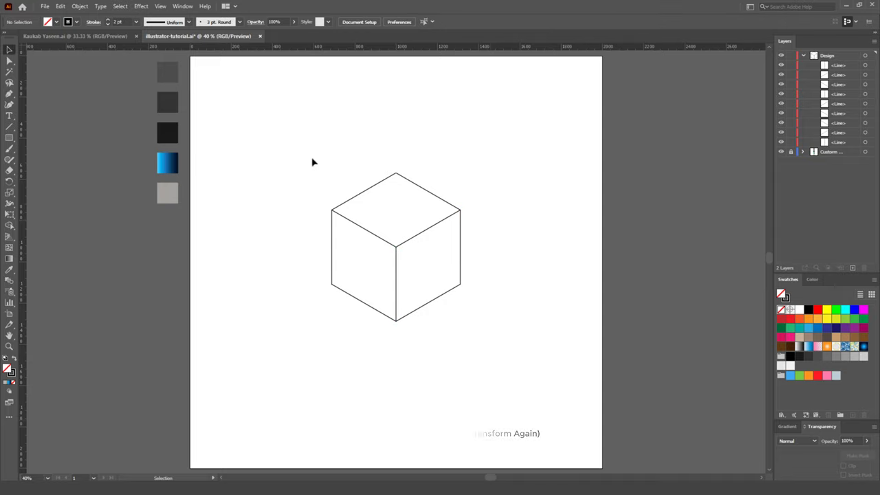
pyautogui.moveTo(303, 146); pyautogui.dragTo(511, 350)
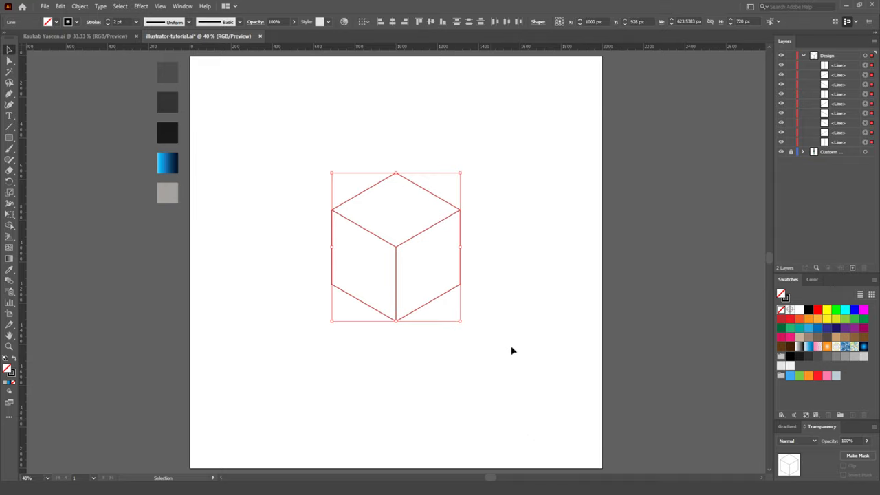
# Step: Paste a copy of the cube in front, slide it level to the right, and reselect the left cube
pyautogui.click(60, 6)
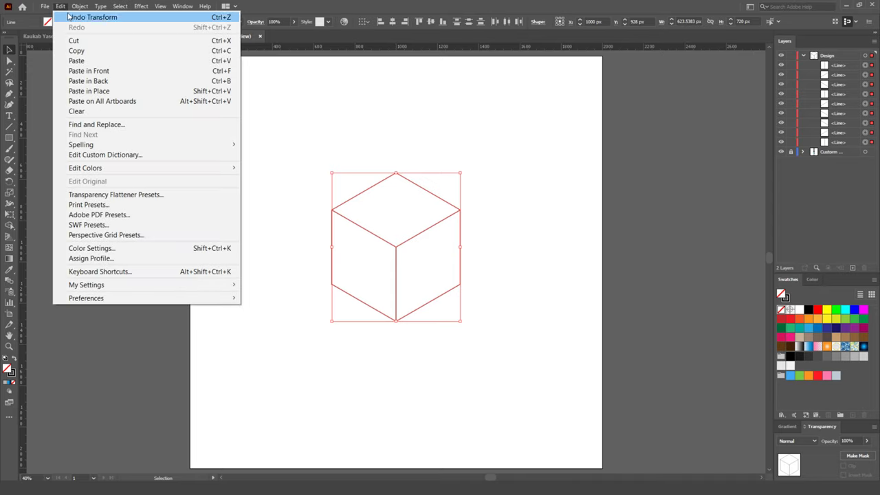
pyautogui.click(102, 54)
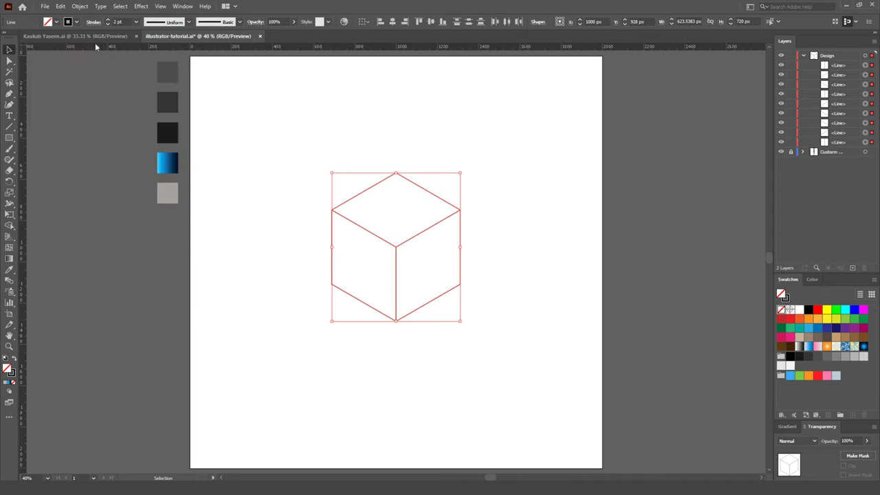
pyautogui.click(67, 7)
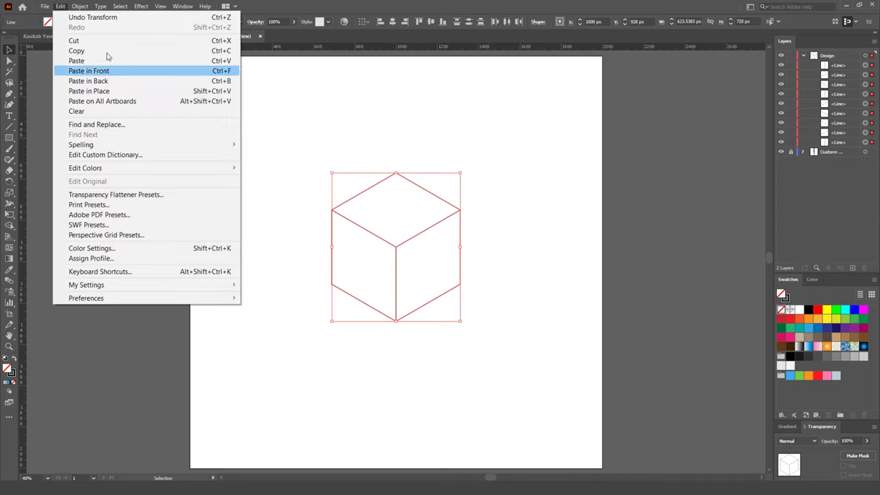
pyautogui.click(124, 73)
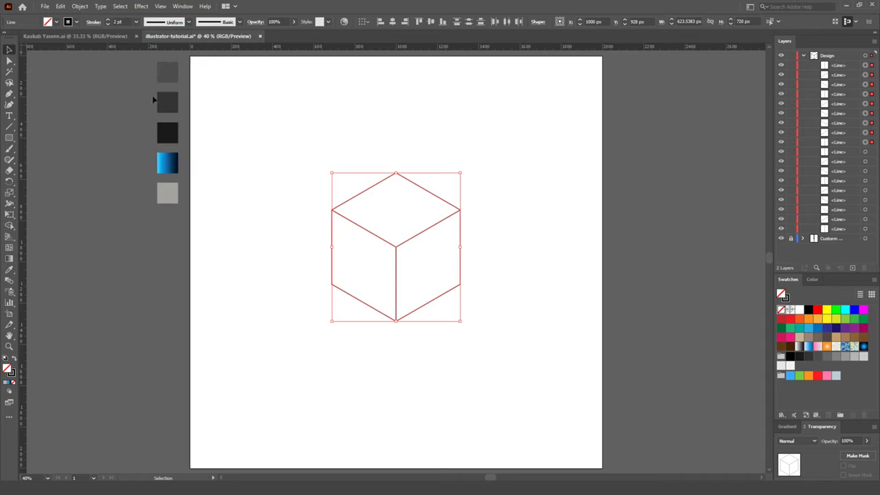
pyautogui.moveTo(397, 293); pyautogui.dragTo(675, 310)
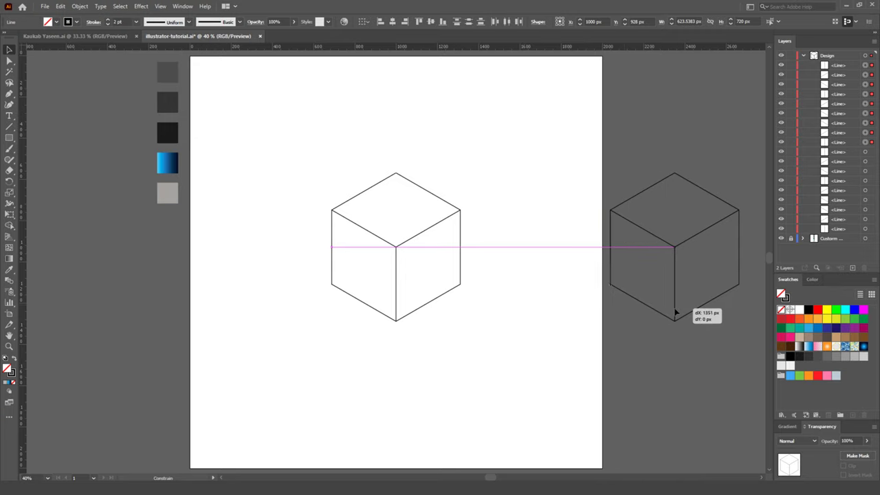
pyautogui.click(472, 337)
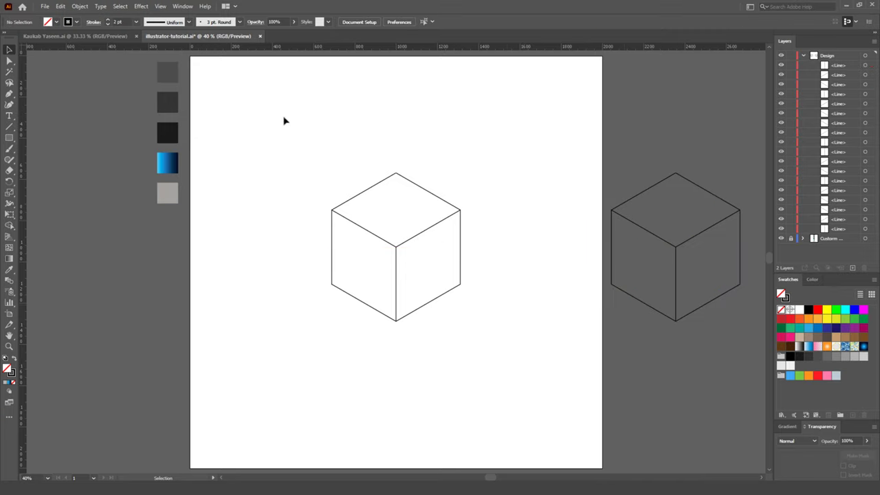
pyautogui.moveTo(269, 105); pyautogui.dragTo(546, 369)
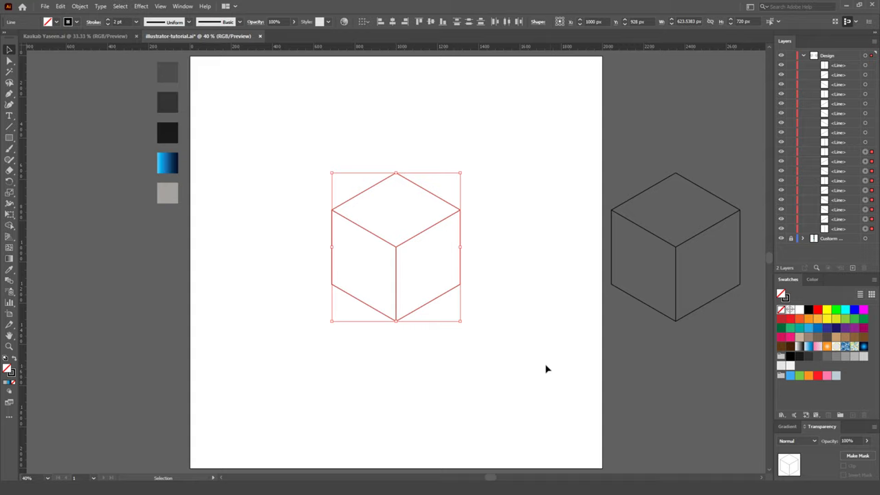
# Step: Merge the left cube's top, right and left faces into shapes with the Shape Builder tool
pyautogui.click(9, 229)
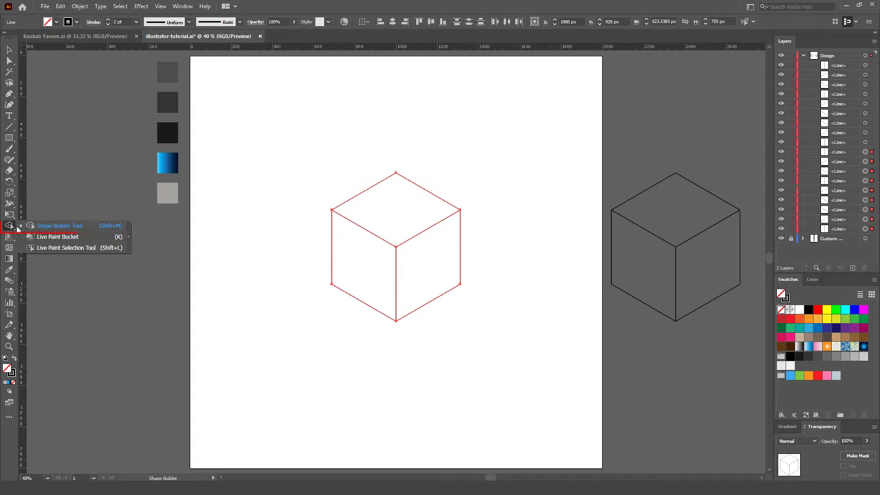
pyautogui.click(89, 229)
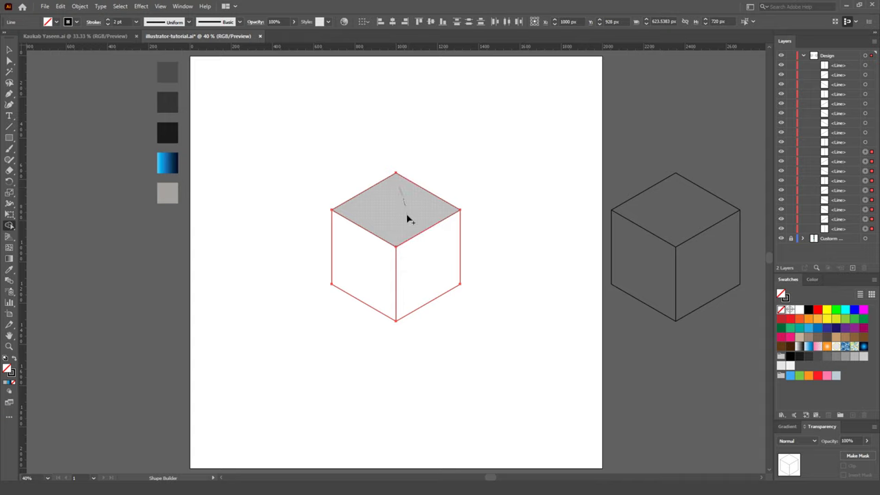
pyautogui.click(407, 218)
pyautogui.click(433, 282)
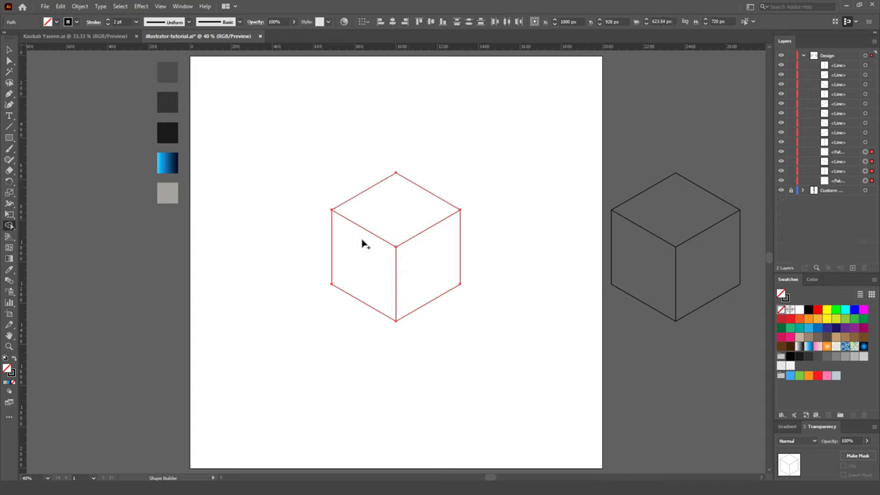
pyautogui.moveTo(365, 244); pyautogui.dragTo(366, 281)
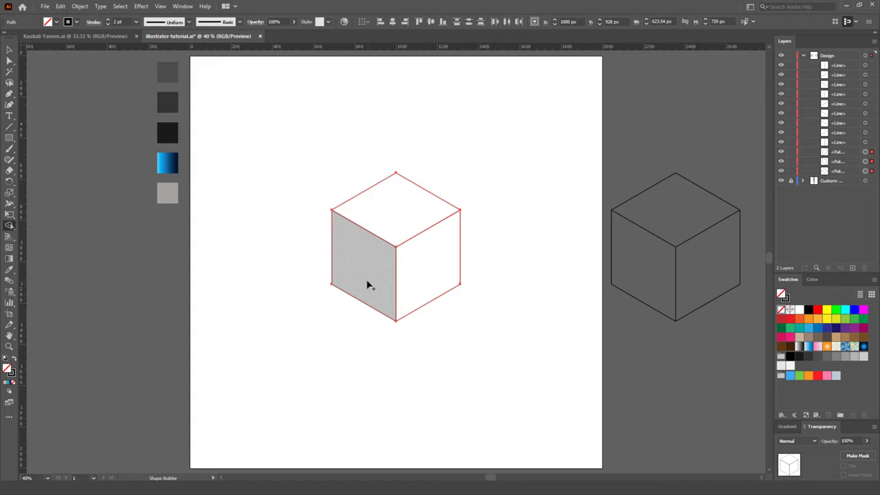
# Step: Fill the top face light grey and the right and left faces with darker grey swatches
pyautogui.press('v')
pyautogui.click(503, 188)
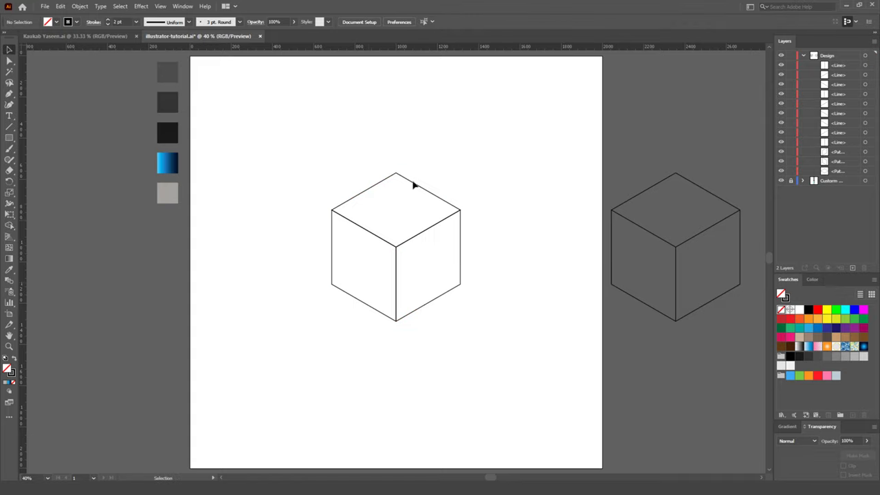
pyautogui.click(413, 184)
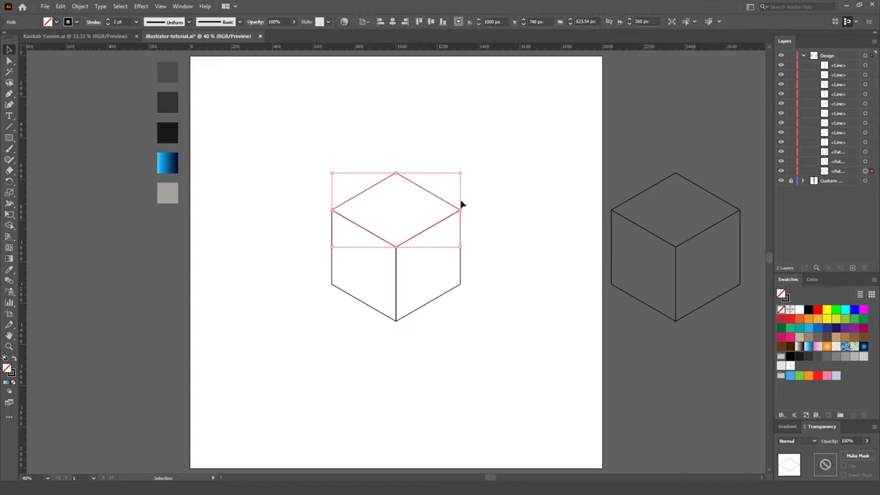
pyautogui.click(854, 358)
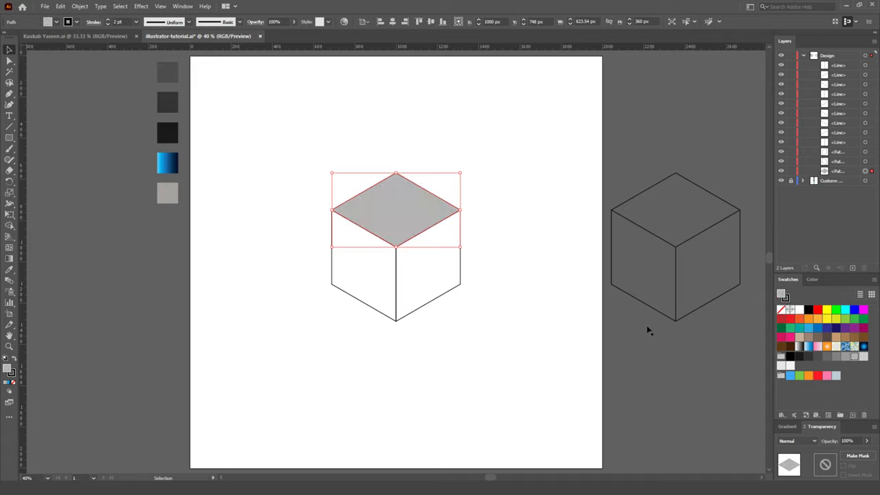
pyautogui.click(441, 296)
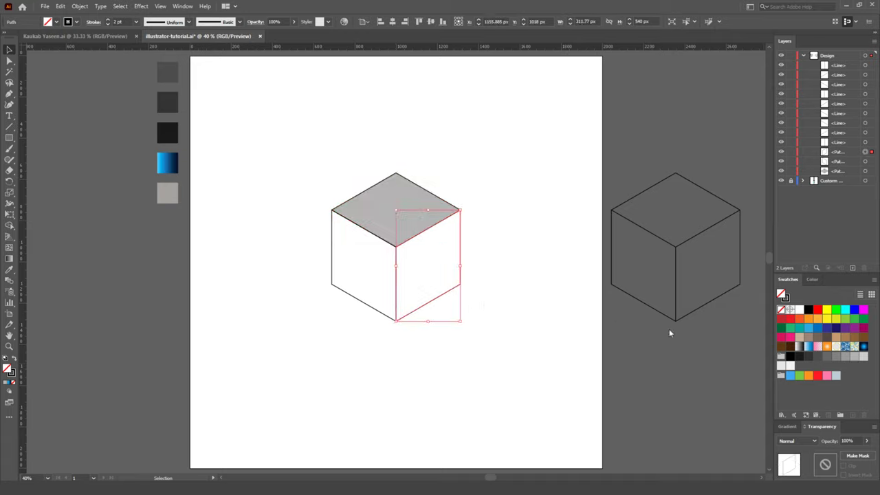
pyautogui.click(846, 358)
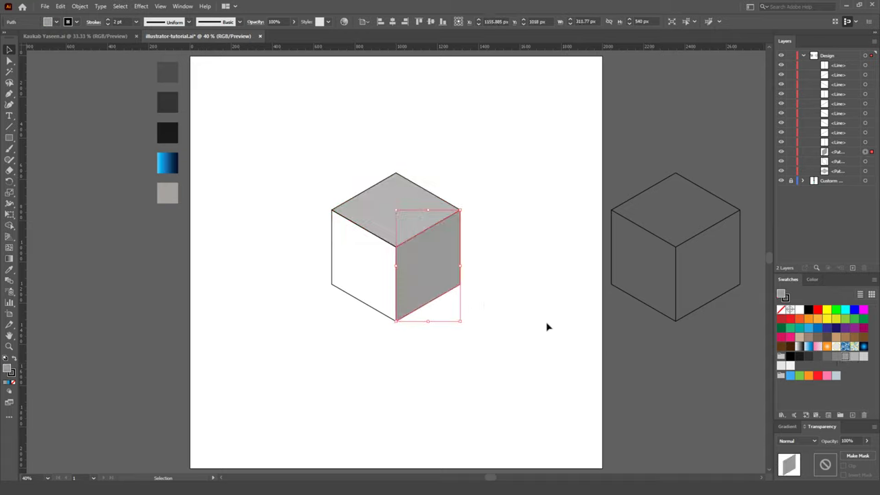
pyautogui.click(371, 304)
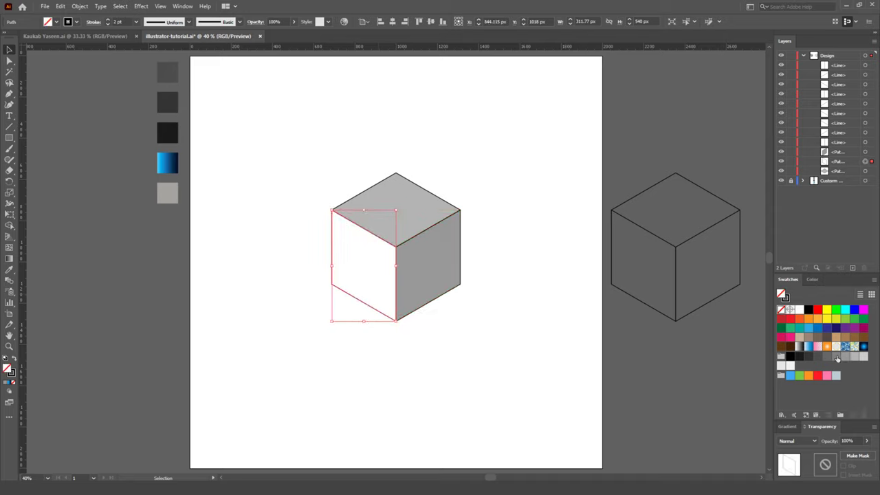
pyautogui.click(837, 358)
pyautogui.click(530, 321)
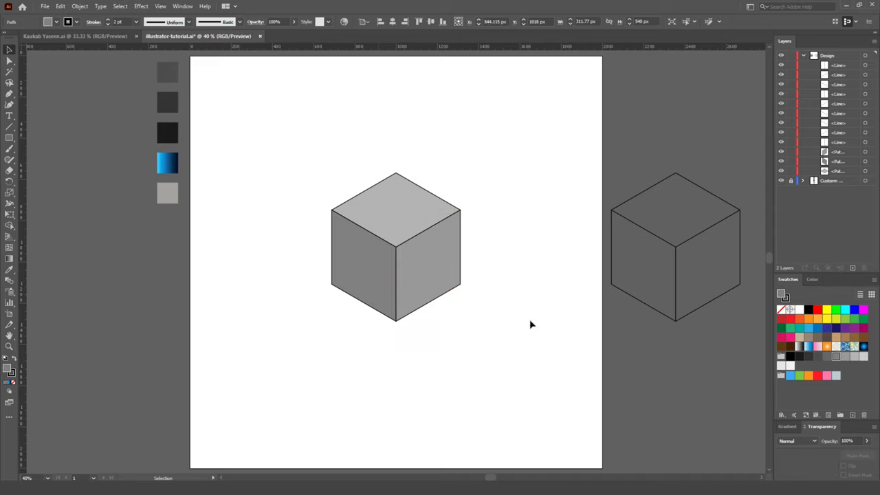
# Step: Set the cube's stroke to None and group its three faces
pyautogui.moveTo(307, 153); pyautogui.dragTo(493, 350)
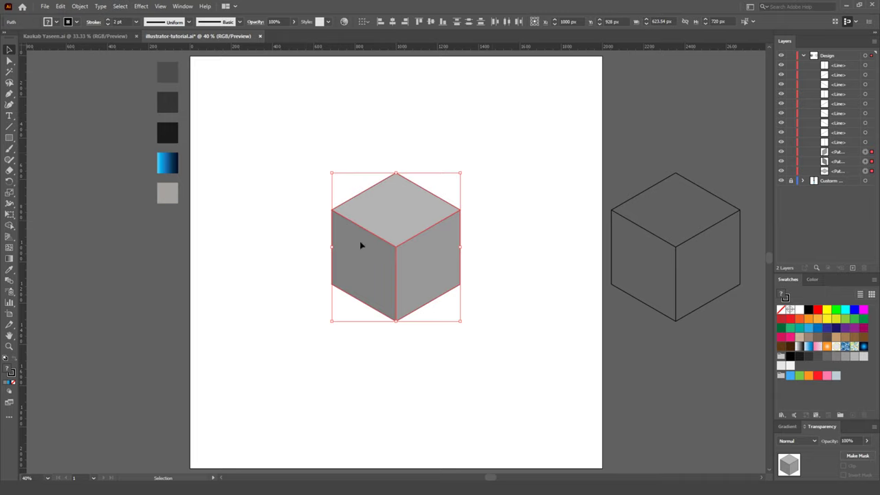
pyautogui.click(77, 22)
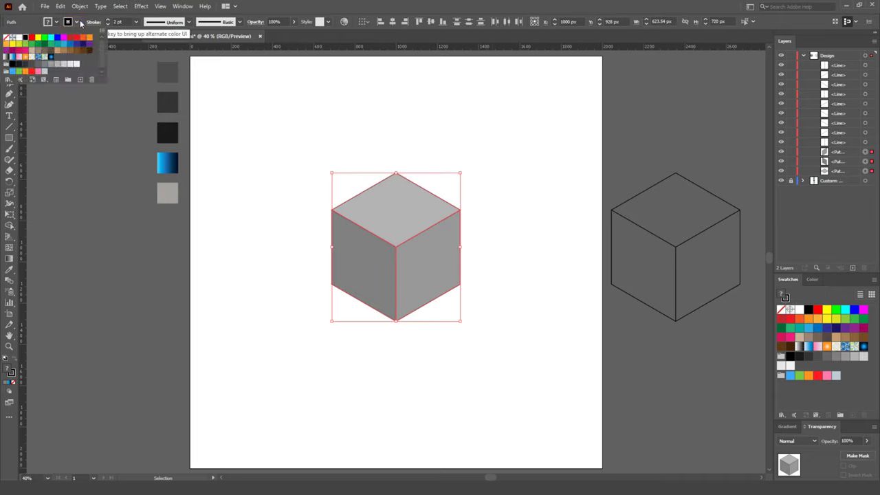
pyautogui.click(7, 39)
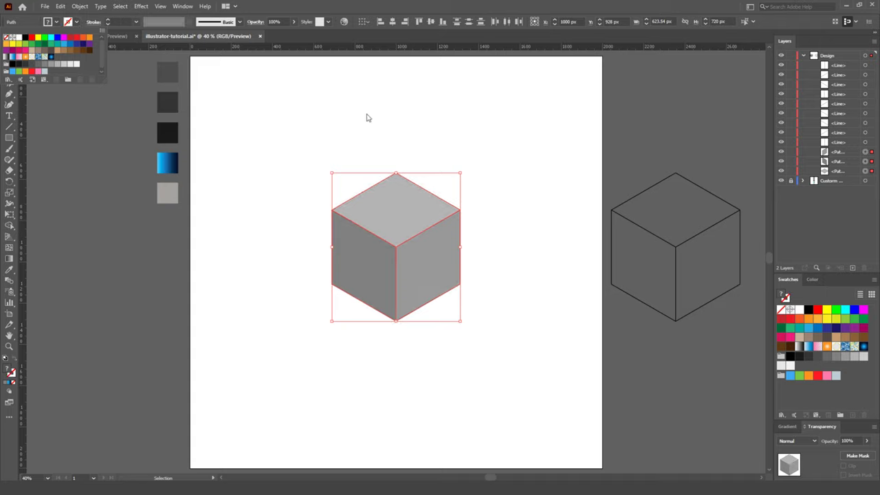
pyautogui.click(447, 134)
pyautogui.moveTo(301, 162); pyautogui.dragTo(511, 380)
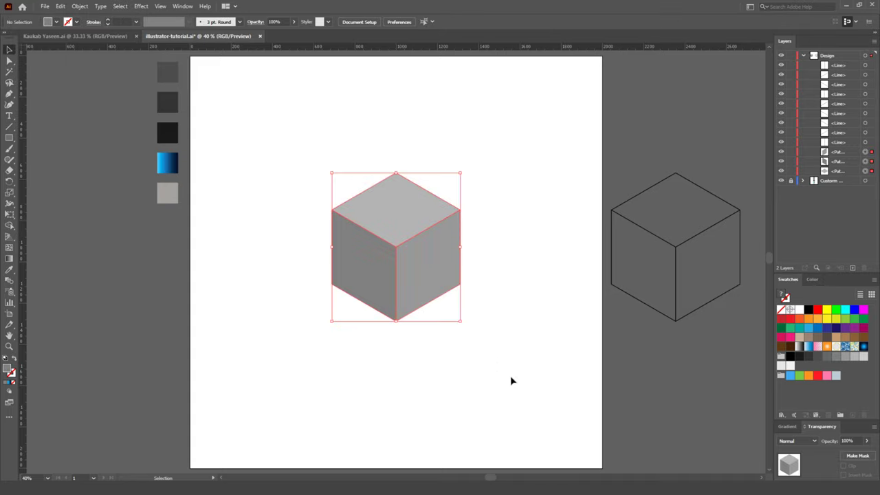
pyautogui.click(80, 5)
pyautogui.click(97, 52)
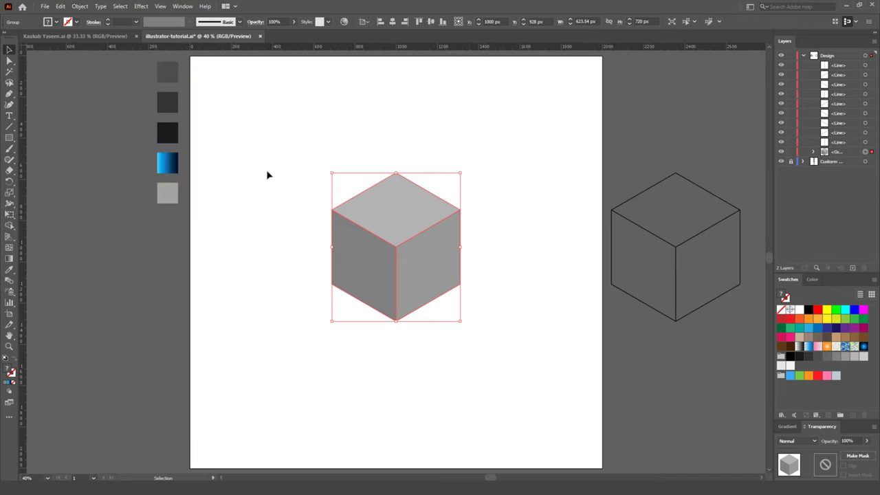
pyautogui.click(539, 370)
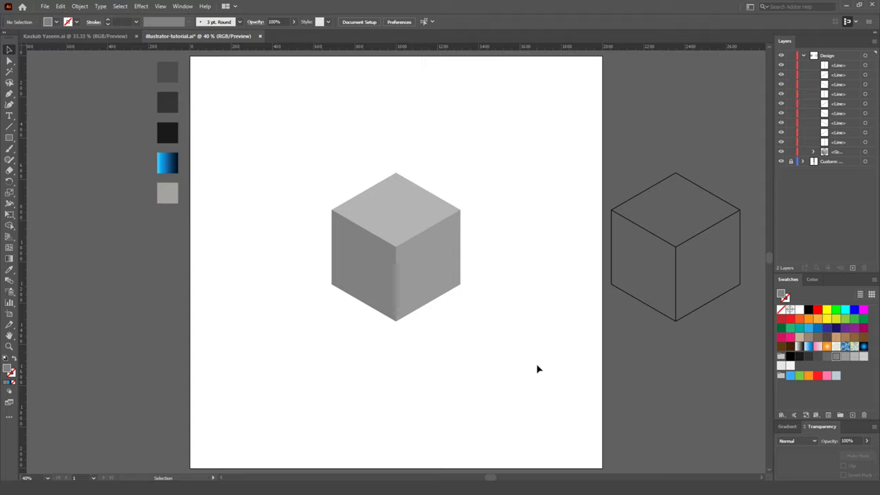
# Step: Move the wireframe cube exactly over the solid grey cube and hide the grey cube group
pyautogui.moveTo(567, 141); pyautogui.dragTo(749, 361)
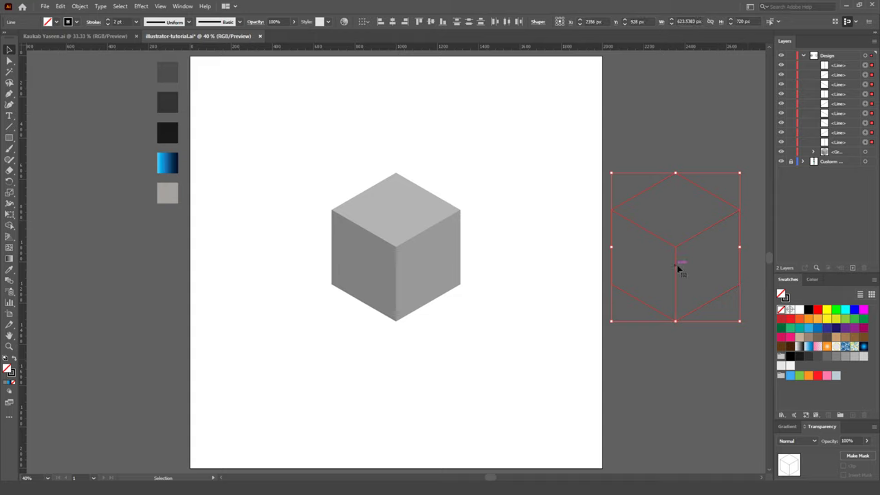
pyautogui.moveTo(678, 269); pyautogui.dragTo(394, 290)
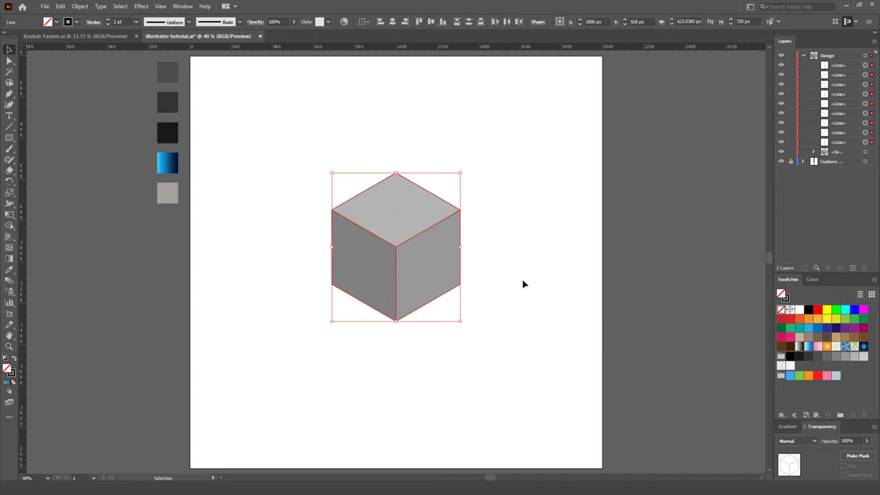
pyautogui.click(523, 284)
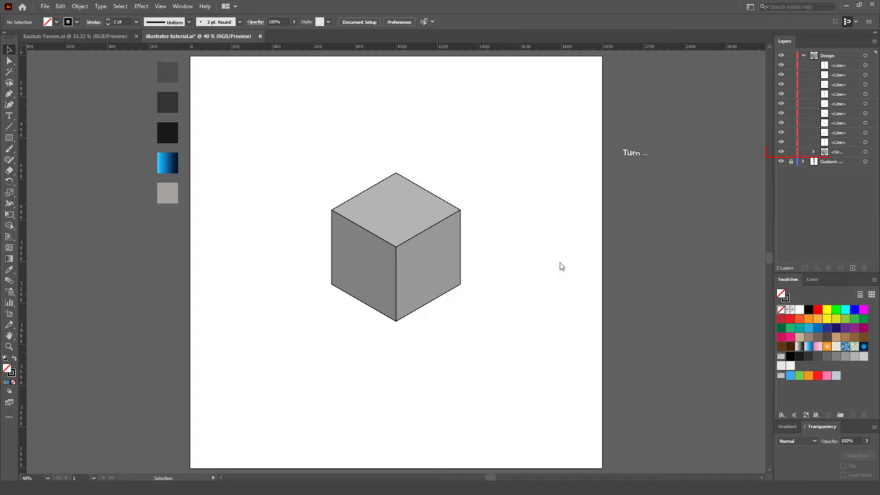
pyautogui.click(781, 152)
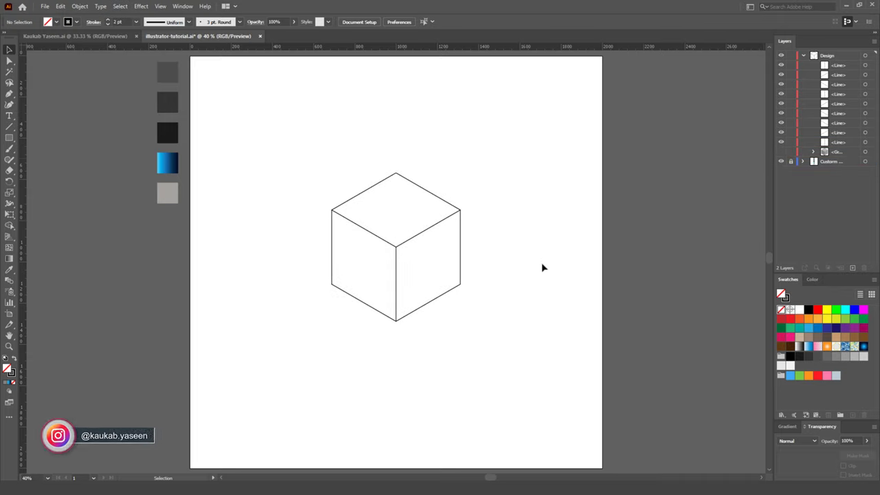
# Step: Drag the central vertical edge's ends far above and below into a 1692 px line, then select it
pyautogui.click(9, 60)
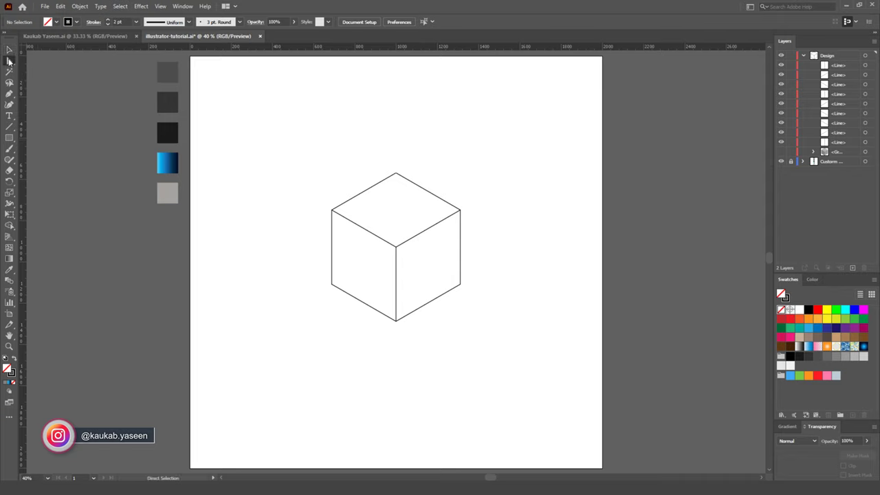
pyautogui.click(395, 275)
pyautogui.click(397, 248)
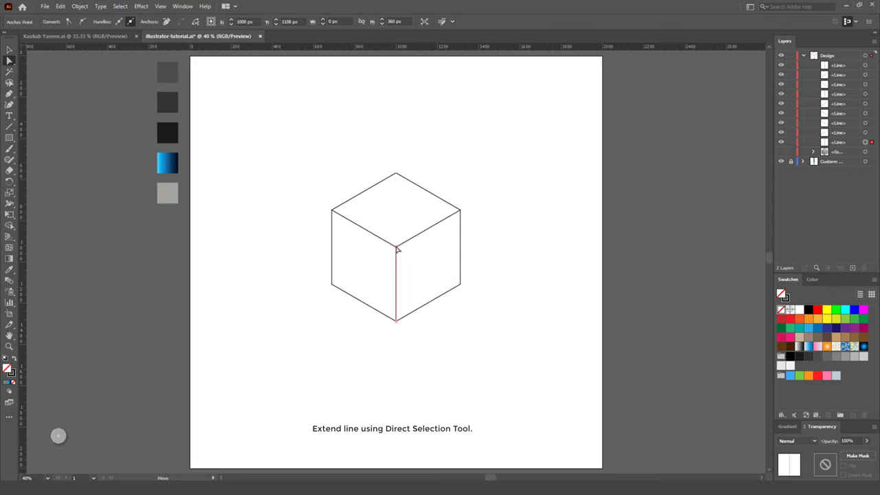
pyautogui.moveTo(397, 249); pyautogui.dragTo(409, 73)
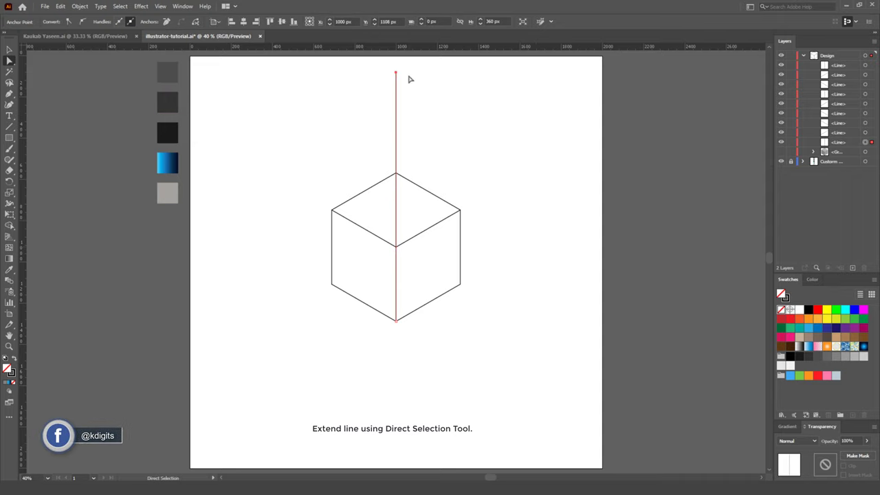
pyautogui.moveTo(398, 324); pyautogui.dragTo(396, 421)
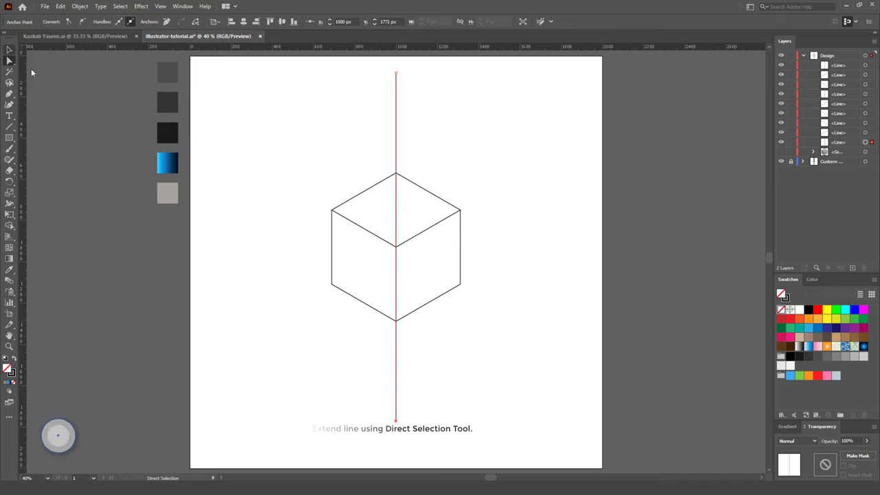
pyautogui.click(9, 49)
pyautogui.click(495, 127)
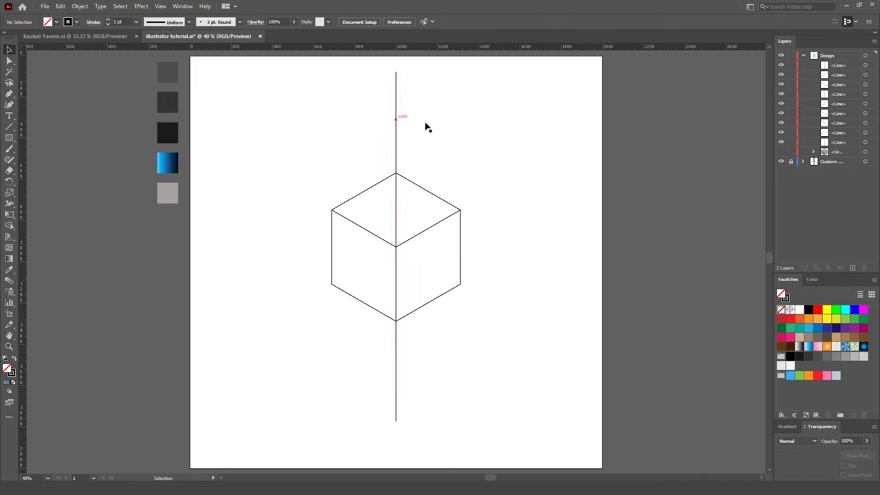
pyautogui.click(396, 124)
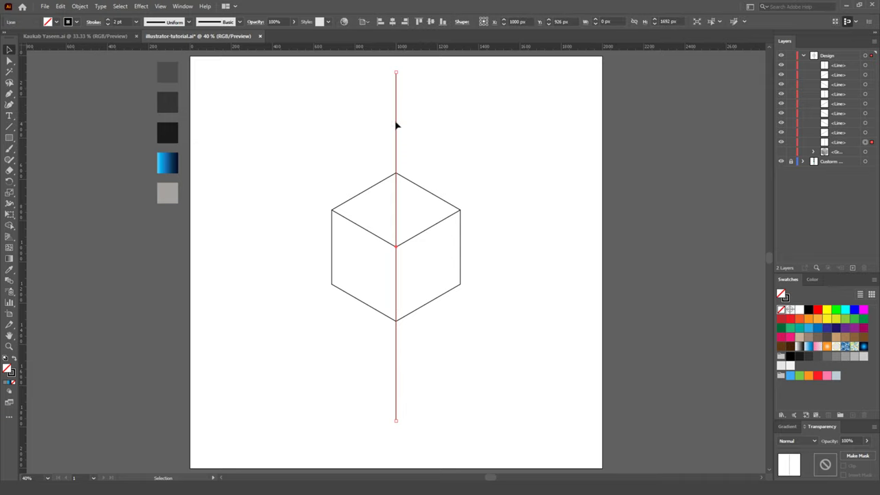
pyautogui.click(9, 182)
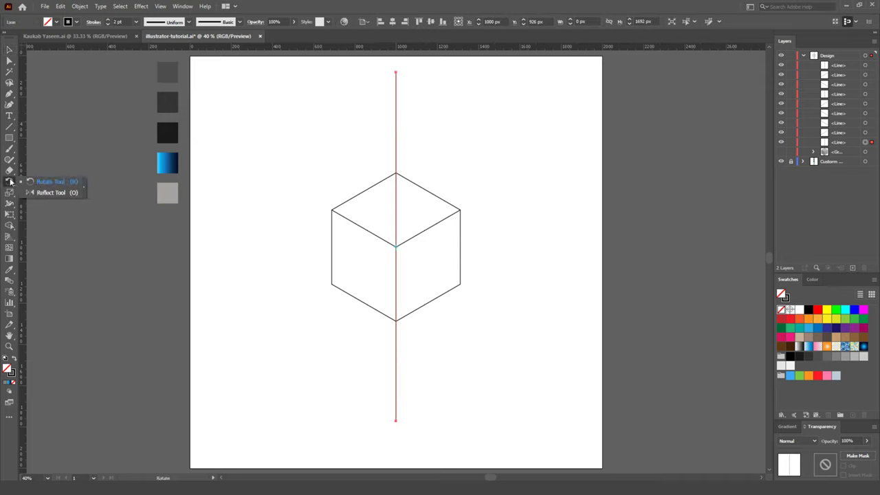
# Step: Make two 120° rotated copies of the long line around the cube's centre
pyautogui.click(35, 181)
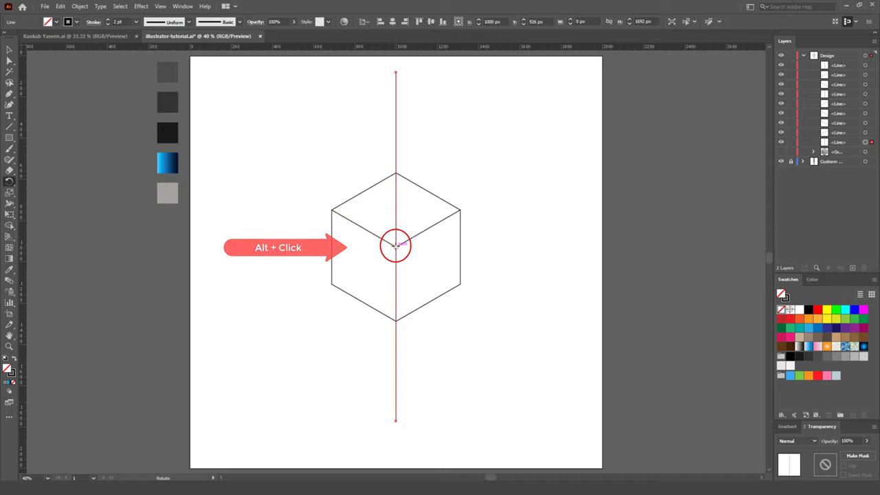
pyautogui.keyDown('alt'); pyautogui.click(395, 246); pyautogui.keyUp('alt')
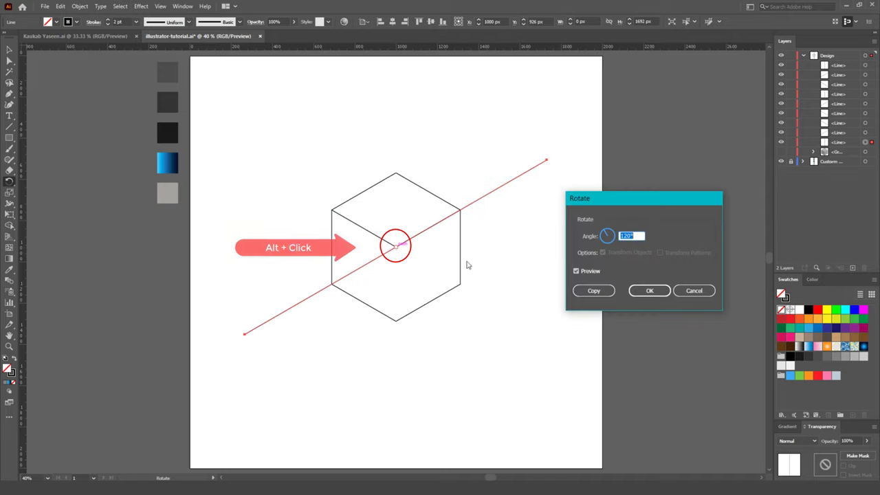
pyautogui.click(604, 296)
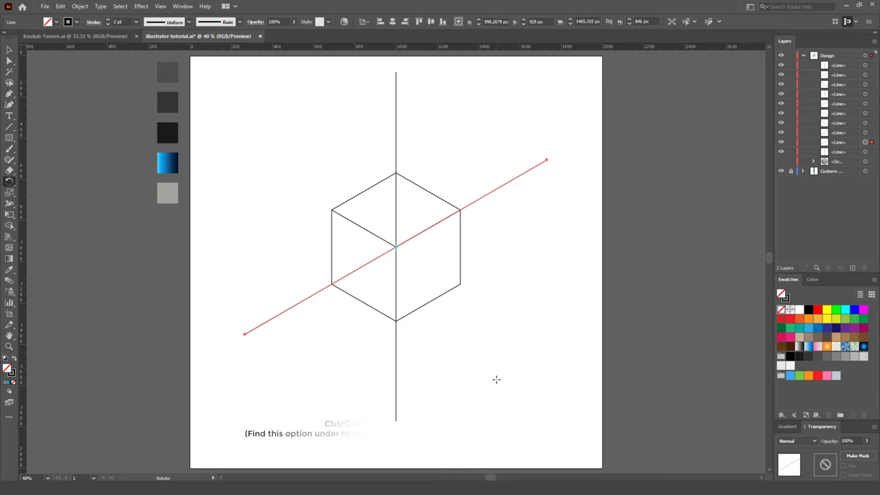
pyautogui.hotkey('ctrl', 'd')
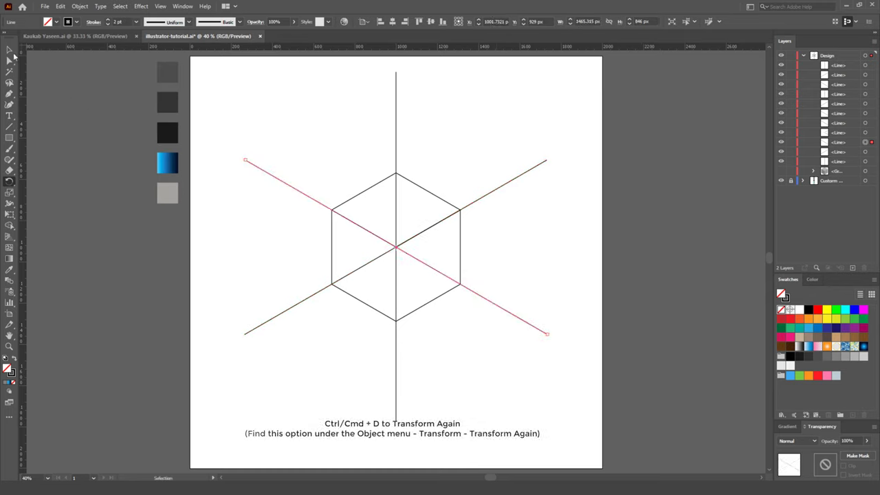
pyautogui.press('v')
pyautogui.click(472, 379)
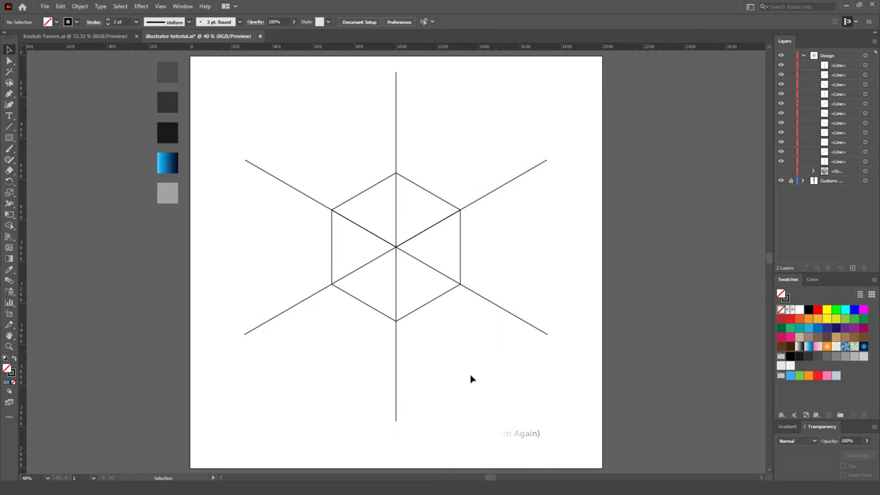
pyautogui.moveTo(10, 128); pyautogui.dragTo(39, 129)
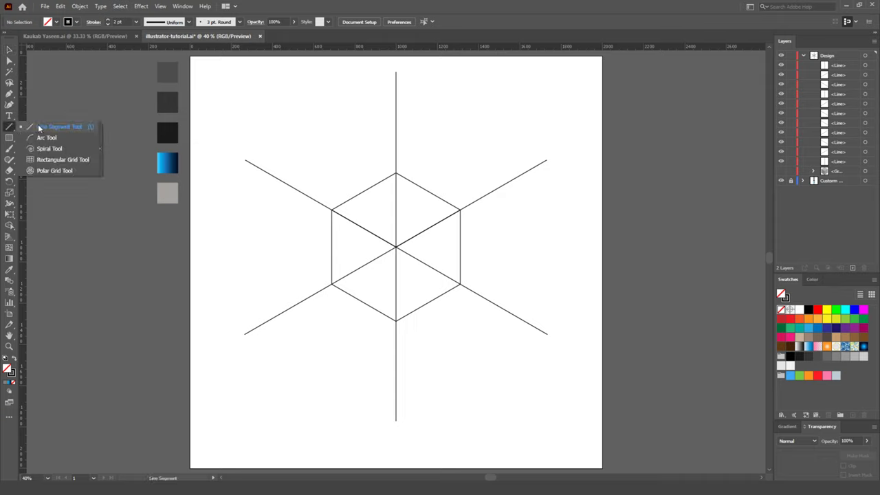
# Step: Draw a horizontal line through the hexagon's bottom corner and slanted lines through its upper corners
pyautogui.click(44, 126)
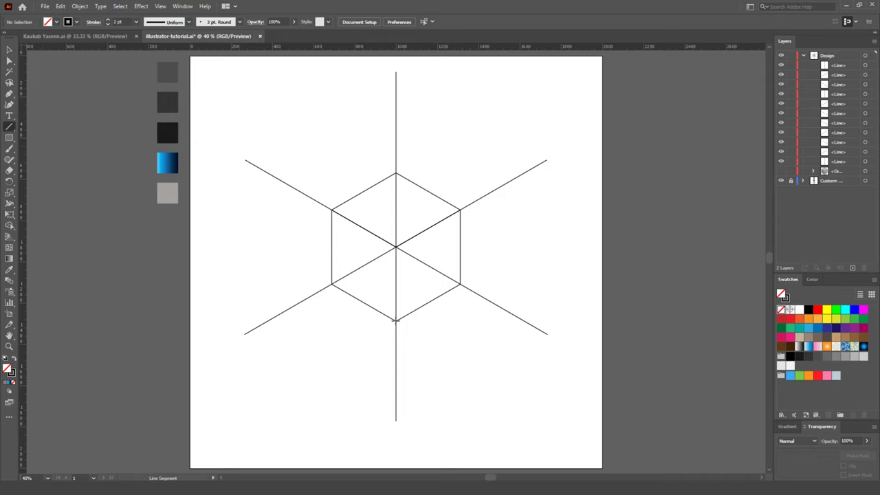
pyautogui.click(395, 320)
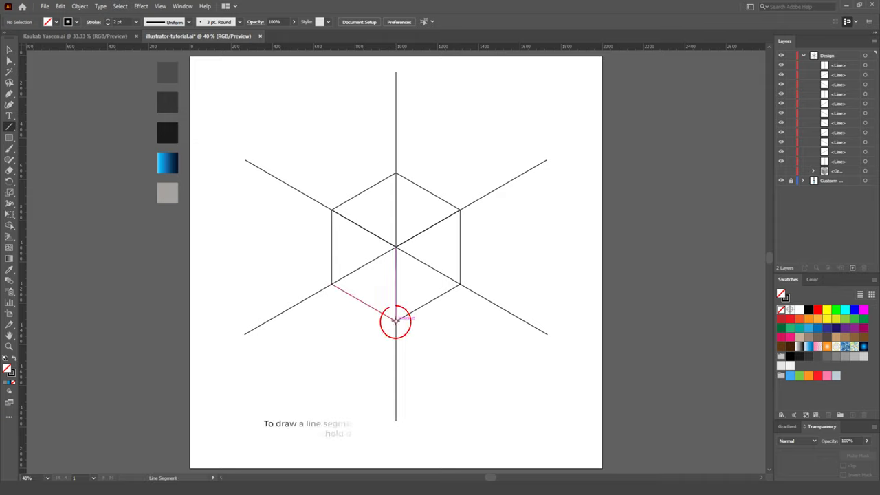
pyautogui.moveTo(396, 320); pyautogui.dragTo(582, 320)
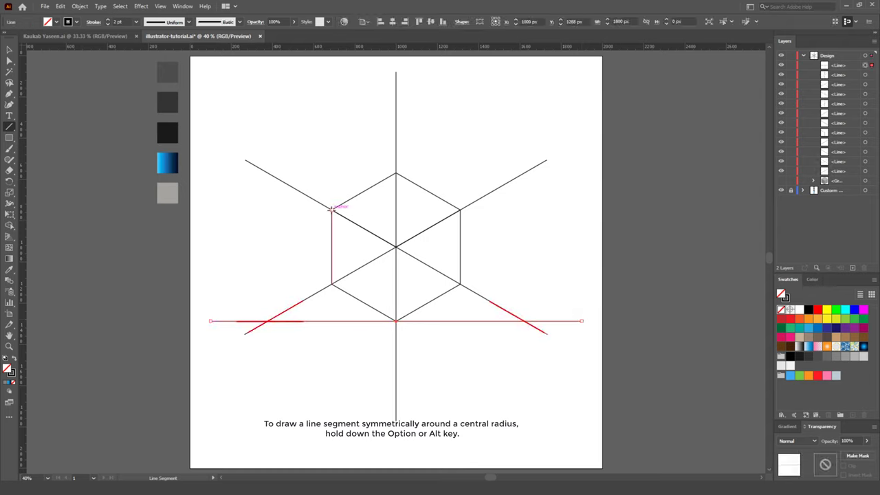
pyautogui.moveTo(332, 208)
pyautogui.mouseDown()
pyautogui.moveTo(253, 367)
pyautogui.moveTo(250, 351)
pyautogui.mouseUp()
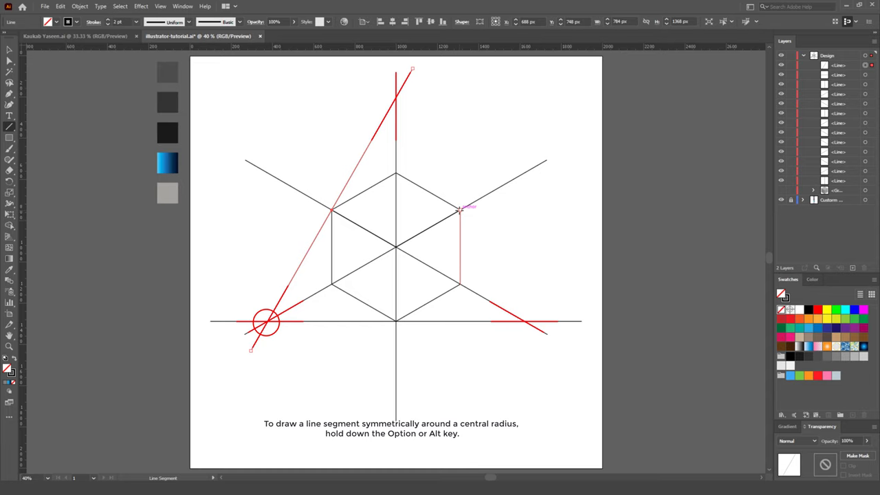
pyautogui.moveTo(459, 209); pyautogui.dragTo(549, 364)
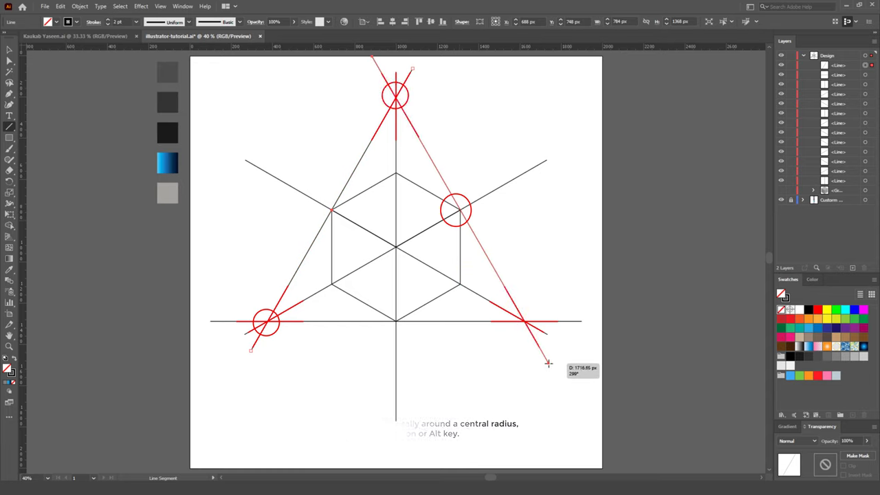
pyautogui.click(9, 50)
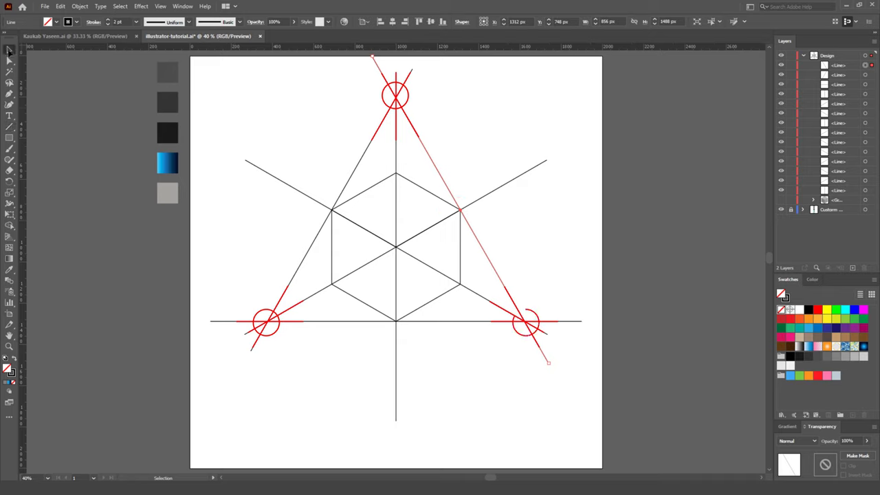
pyautogui.click(670, 214)
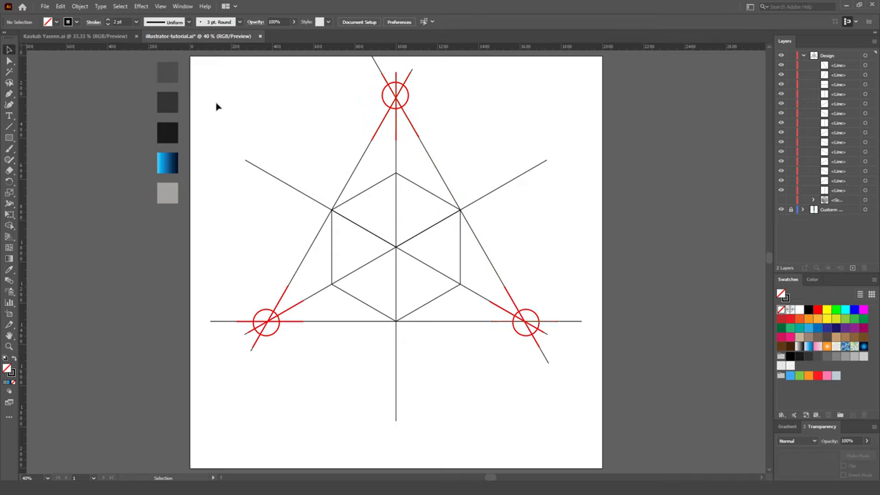
# Step: Use Shape Builder to turn each triangular gap between hexagon and outer triangle into a shape
pyautogui.moveTo(216, 106); pyautogui.dragTo(581, 389)
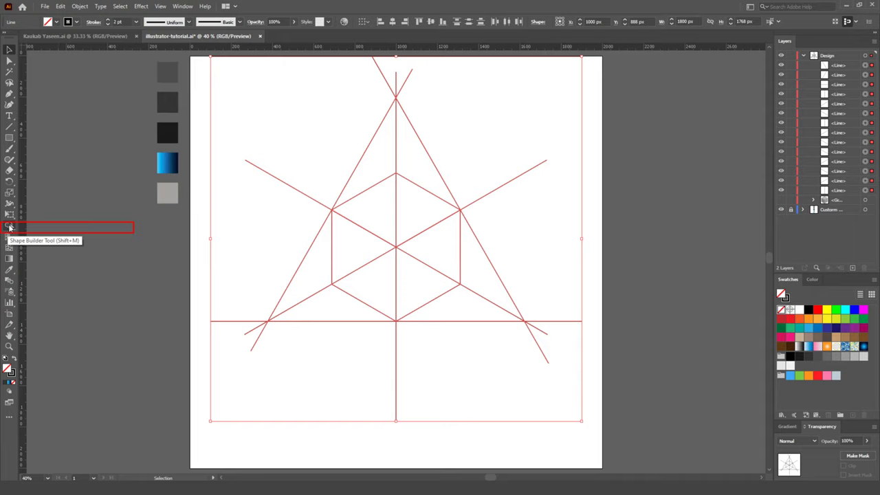
pyautogui.moveTo(9, 227); pyautogui.dragTo(82, 230)
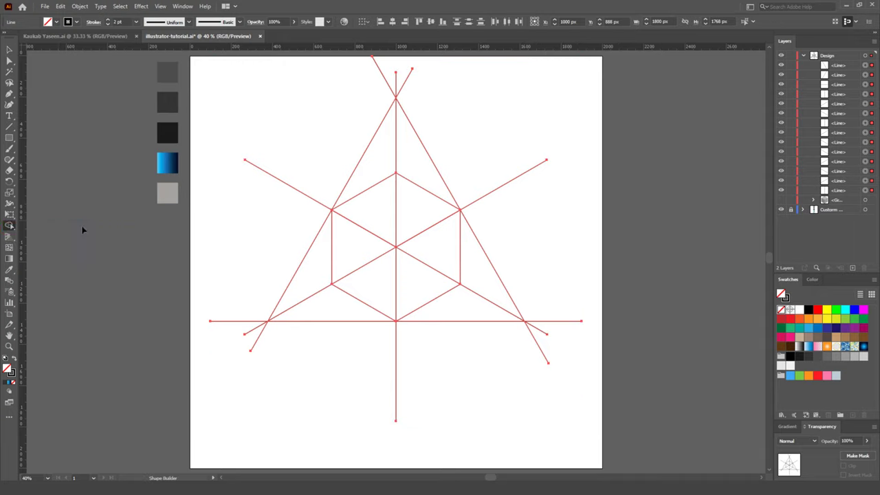
pyautogui.click(374, 172)
pyautogui.click(427, 184)
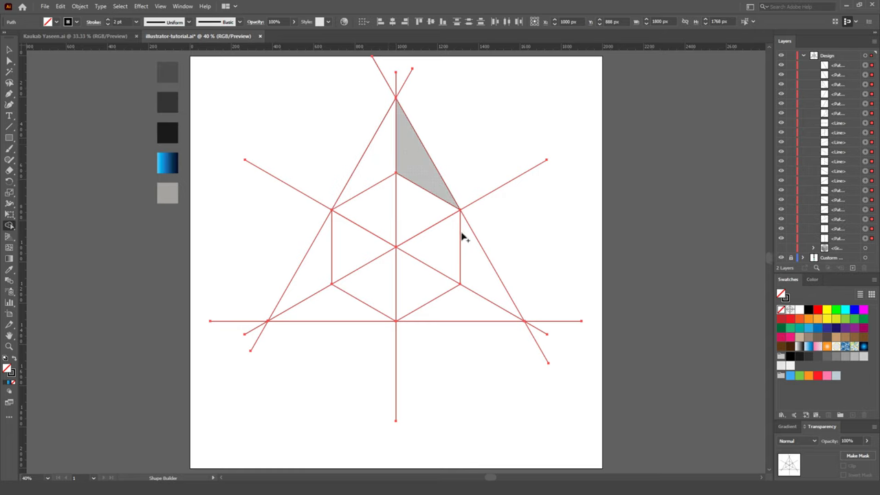
pyautogui.moveTo(489, 284)
pyautogui.mouseDown()
pyautogui.moveTo(484, 299)
pyautogui.moveTo(416, 319)
pyautogui.mouseUp()
pyautogui.click(348, 315)
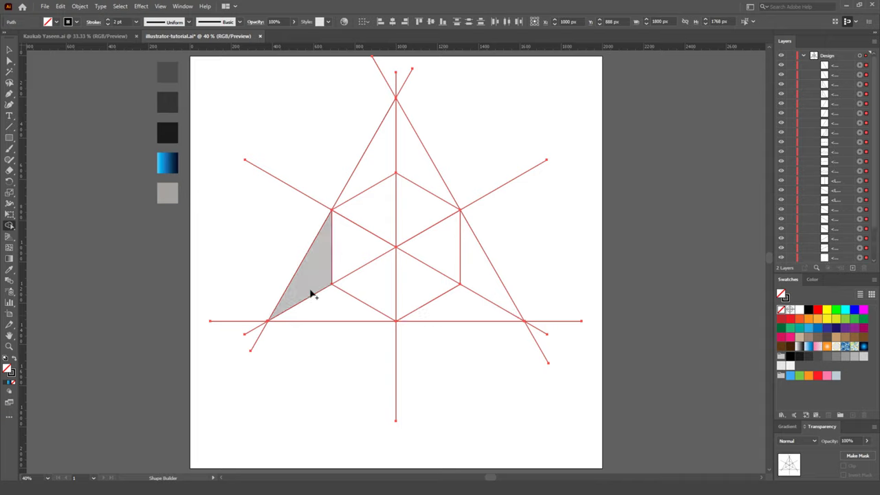
pyautogui.click(324, 255)
pyautogui.press('v')
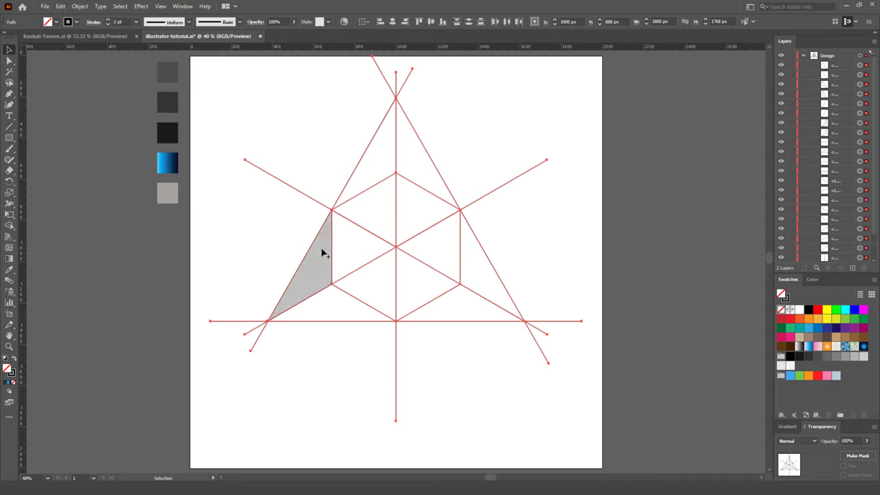
pyautogui.hotkey('ctrl', 'a')
pyautogui.click(300, 143)
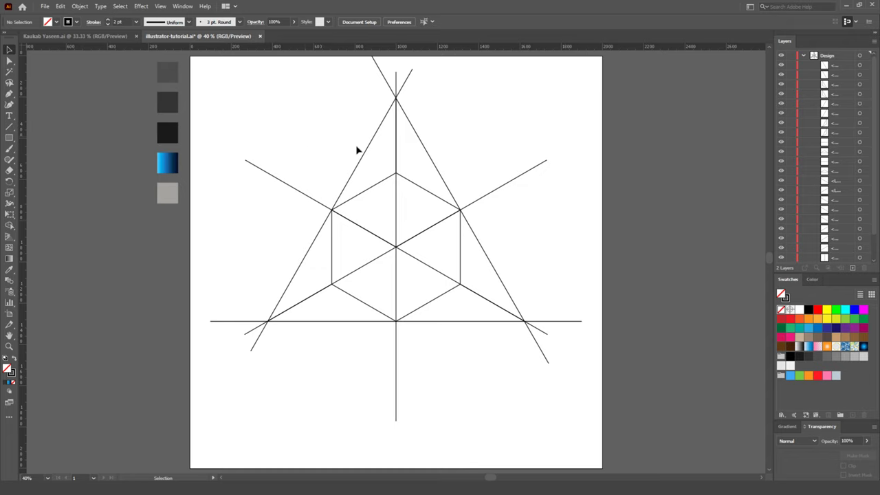
# Step: Fill the two right arm pieces with the top grey swatch and group them
pyautogui.click(431, 157)
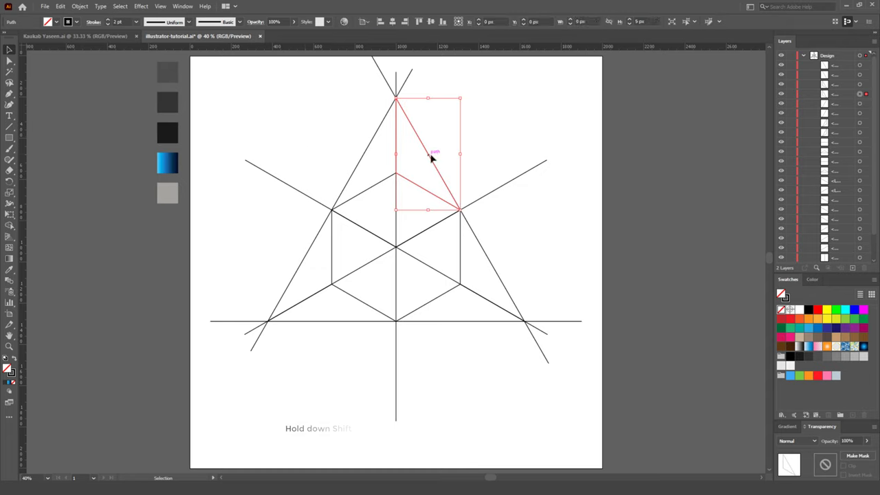
pyautogui.keyDown('shift'); pyautogui.click(500, 279); pyautogui.keyUp('shift')
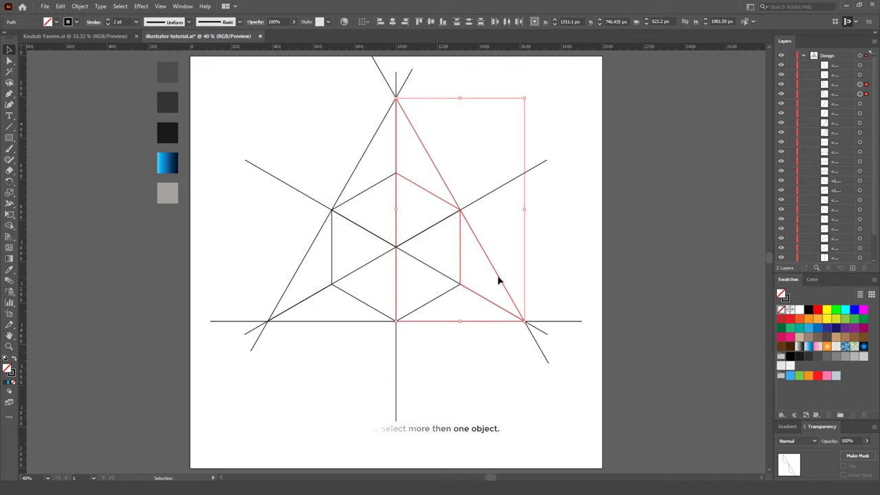
pyautogui.click(6, 270)
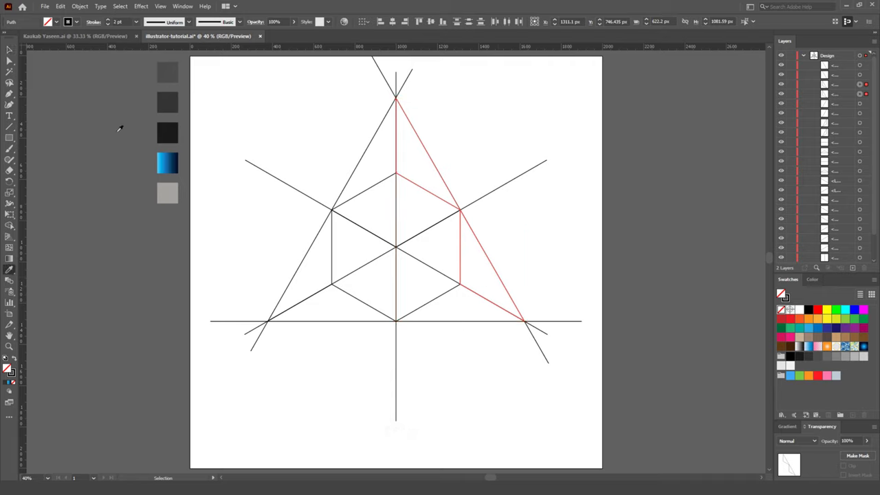
pyautogui.click(170, 69)
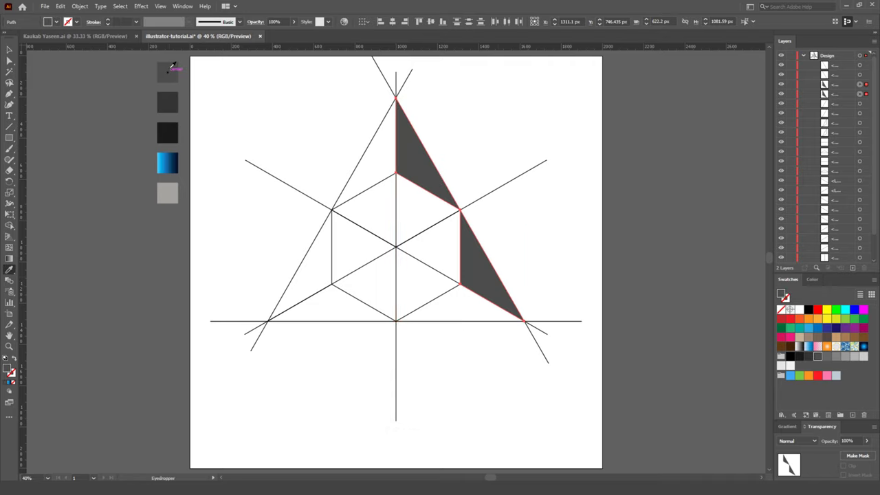
pyautogui.press('v')
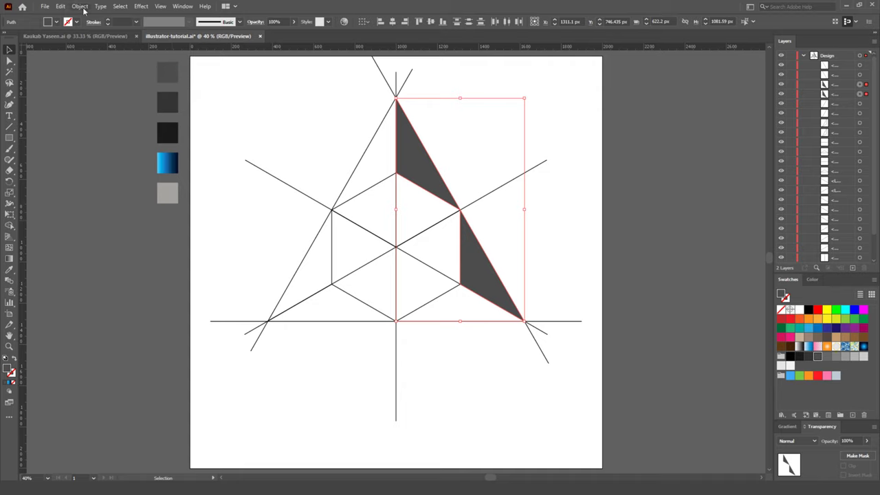
pyautogui.click(82, 7)
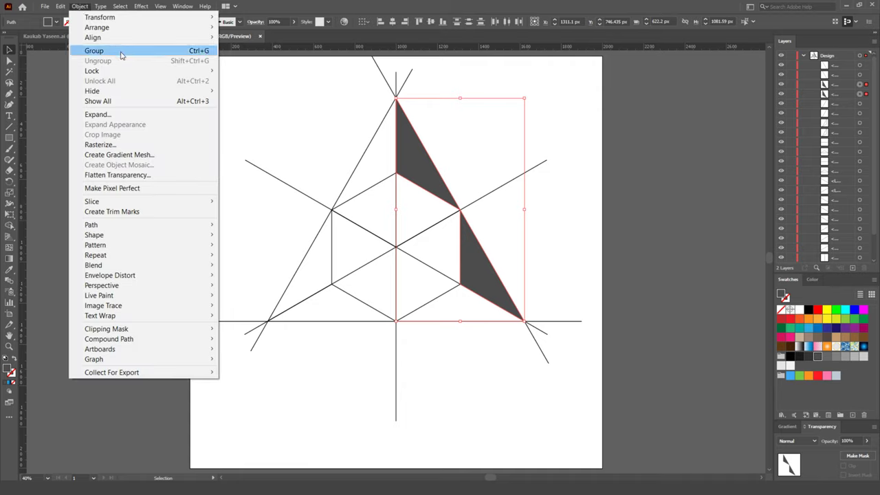
pyautogui.click(121, 51)
pyautogui.click(344, 144)
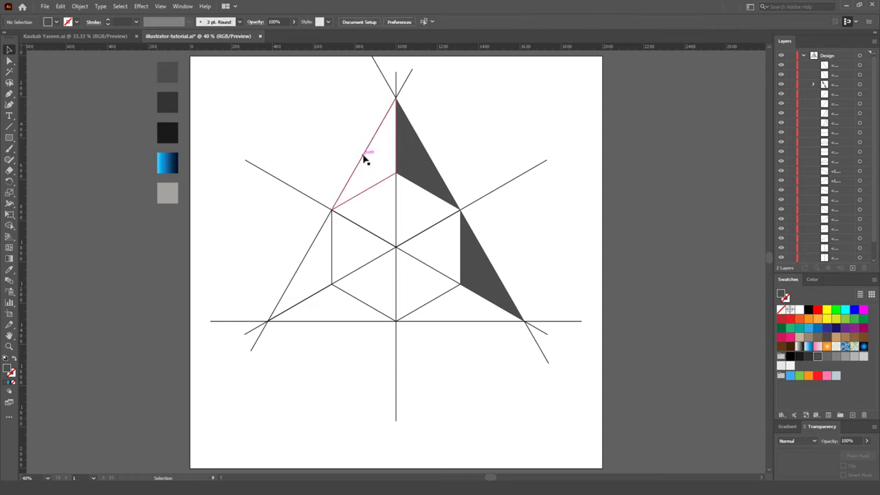
# Step: Group the two left arm pieces and fill them with the darker grey swatch
pyautogui.click(365, 159)
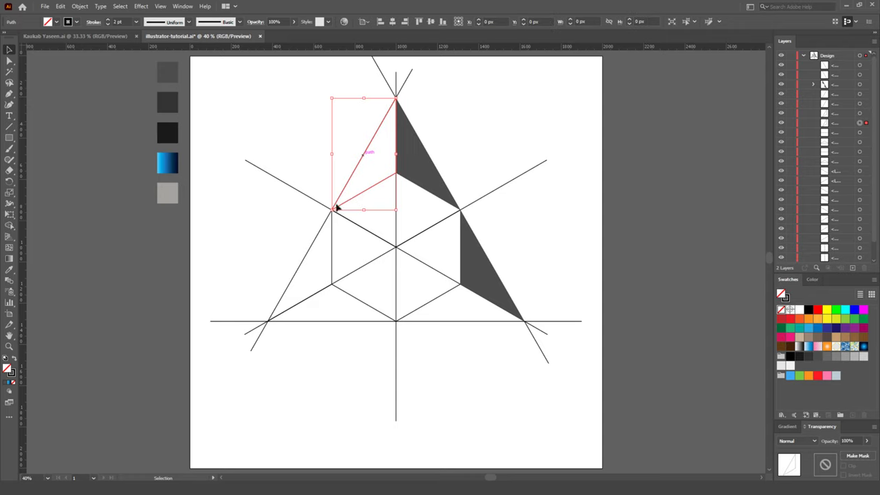
pyautogui.keyDown('shift'); pyautogui.click(300, 270); pyautogui.keyUp('shift')
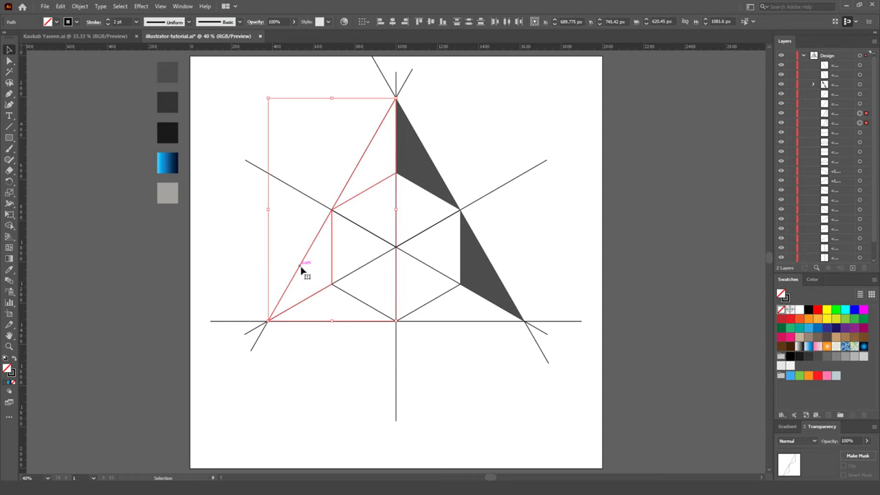
pyautogui.rightClick(303, 271)
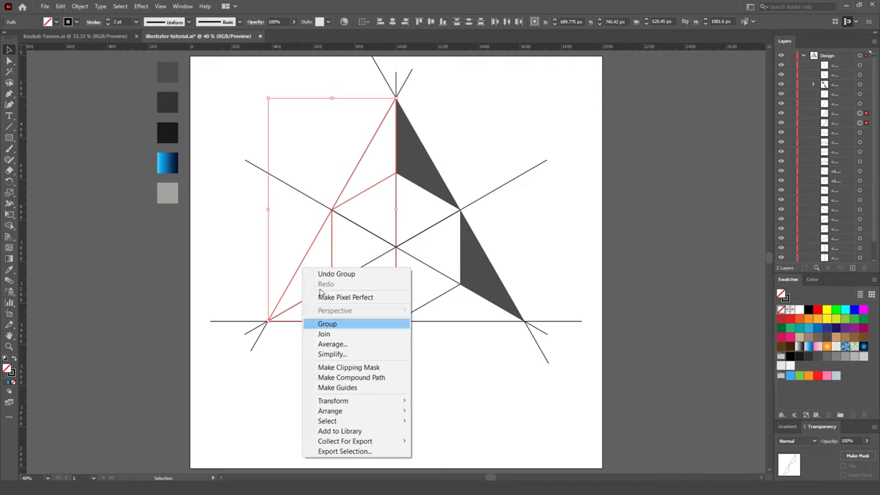
pyautogui.click(349, 326)
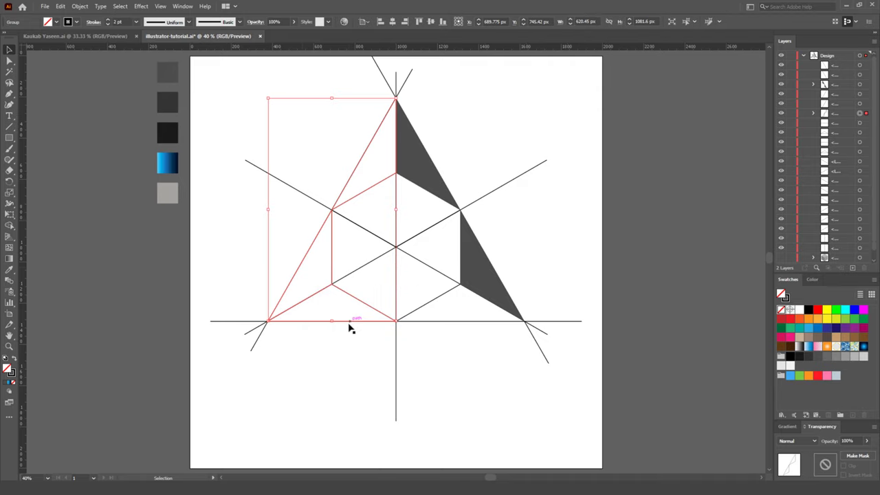
pyautogui.press('i')
pyautogui.click(171, 97)
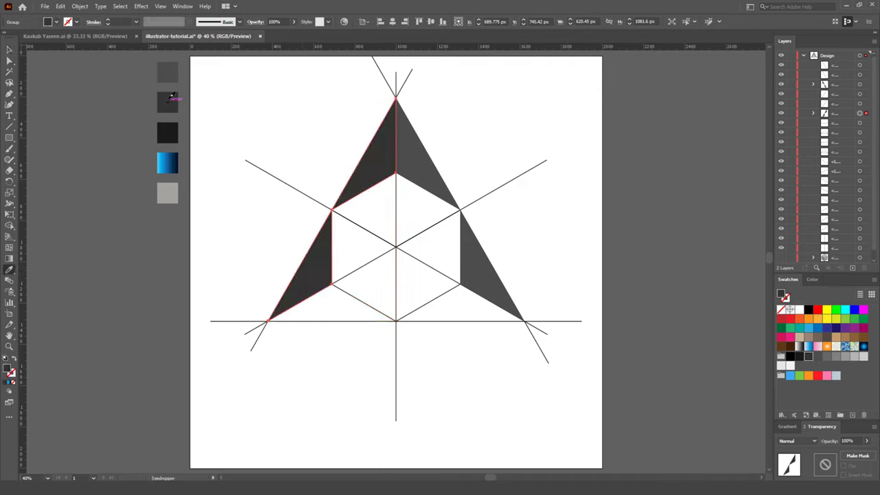
# Step: Group the two bottom corner triangles and fill them with the black swatch
pyautogui.press('v')
pyautogui.click(329, 321)
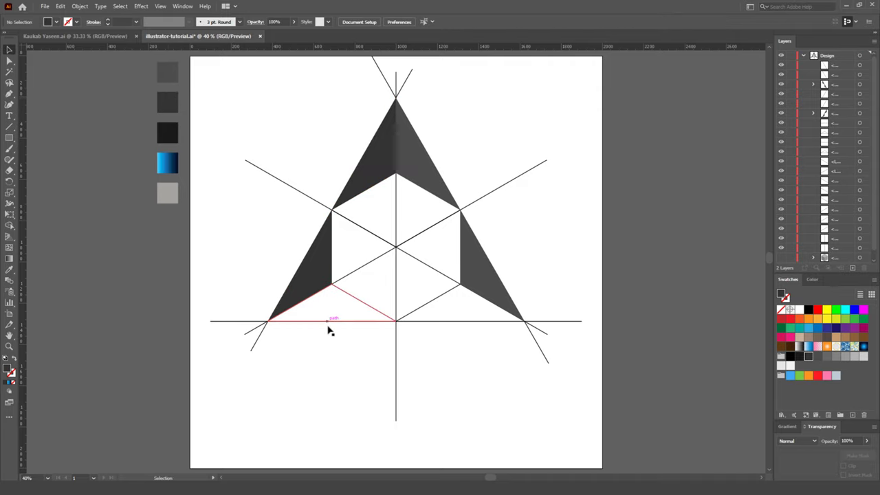
pyautogui.keyDown('shift'); pyautogui.click(481, 327); pyautogui.keyUp('shift')
pyautogui.rightClick(481, 326)
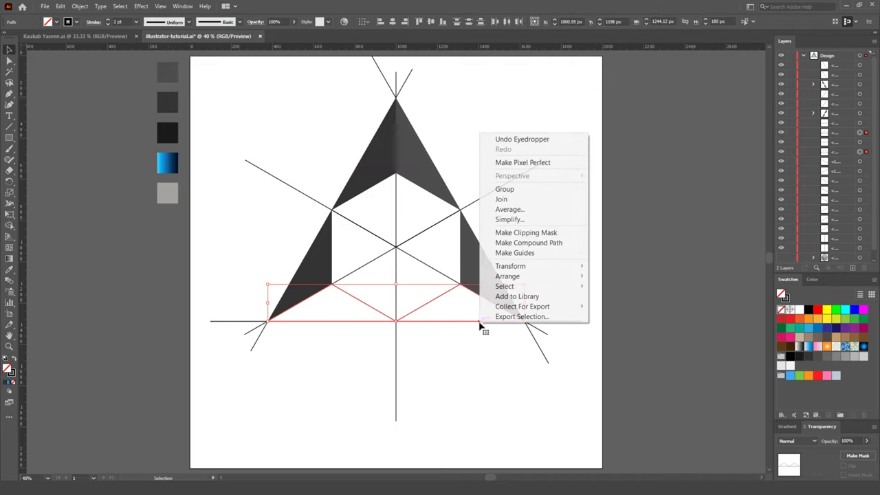
pyautogui.click(504, 190)
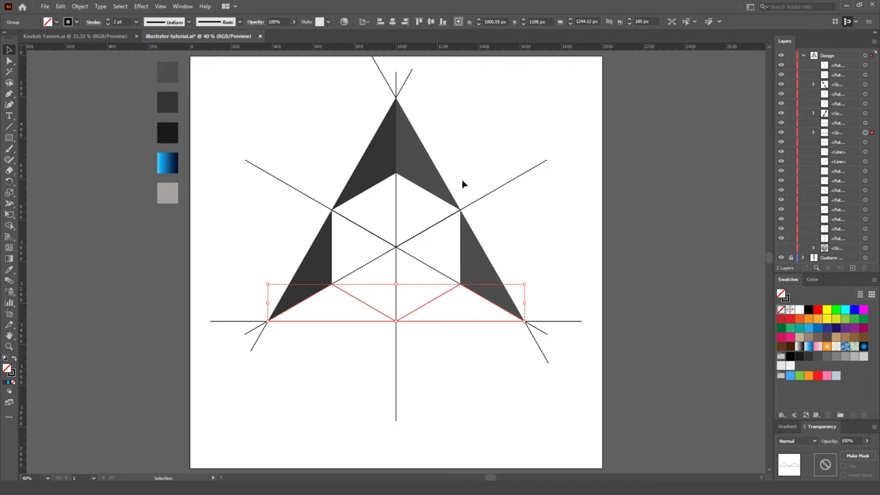
pyautogui.press('i')
pyautogui.click(174, 128)
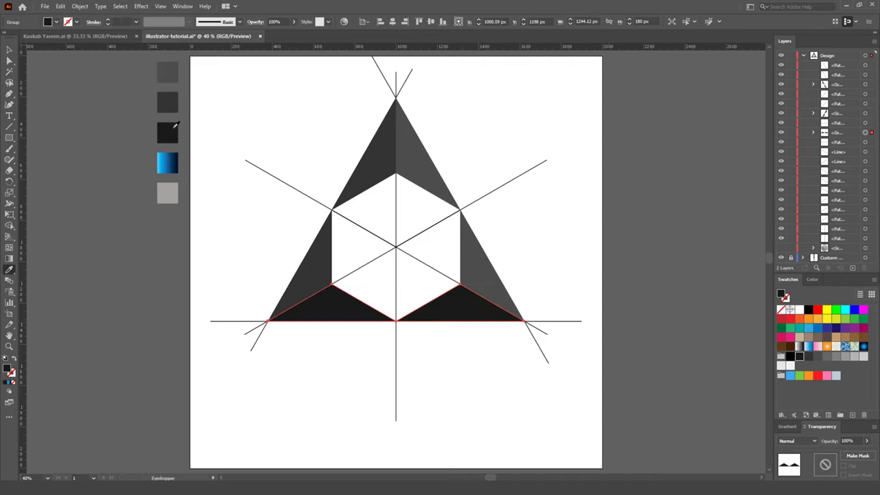
pyautogui.press('v')
pyautogui.click(558, 214)
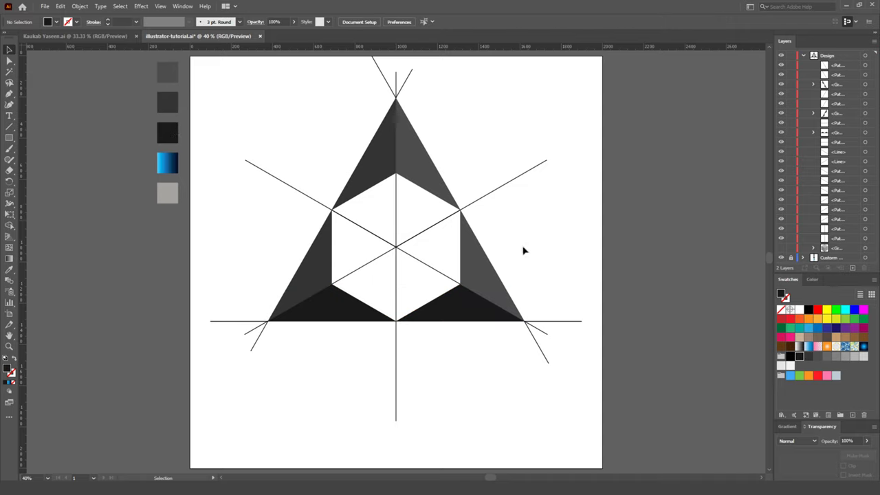
# Step: Group the black triangles with both grey arms into one faceted triangle group
pyautogui.click(466, 317)
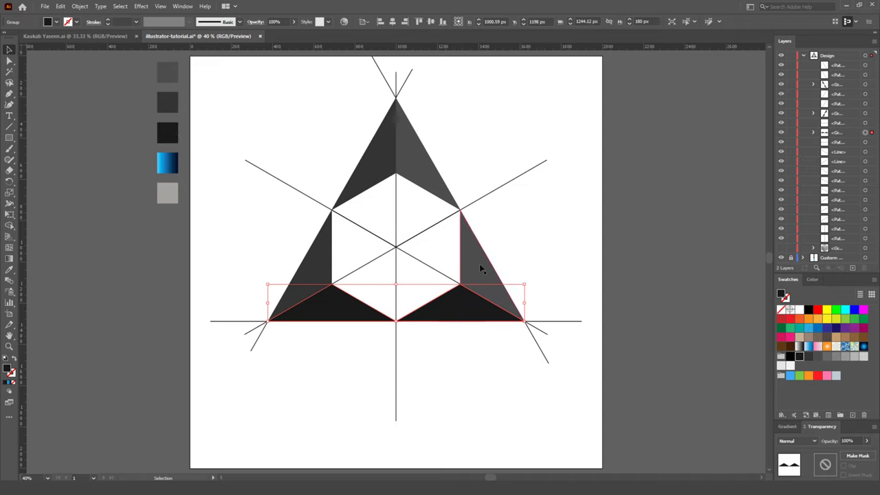
pyautogui.keyDown('shift'); pyautogui.click(479, 265); pyautogui.keyUp('shift')
pyautogui.keyDown('shift'); pyautogui.click(316, 270); pyautogui.keyUp('shift')
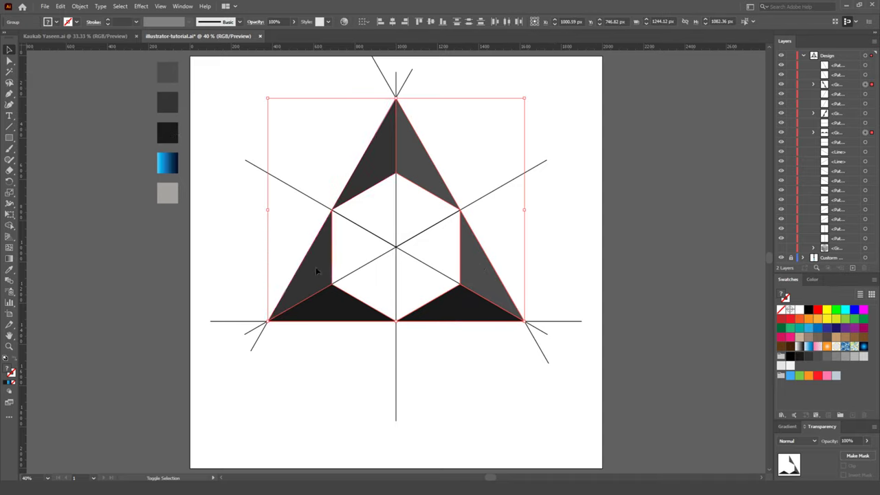
pyautogui.click(80, 6)
pyautogui.click(100, 50)
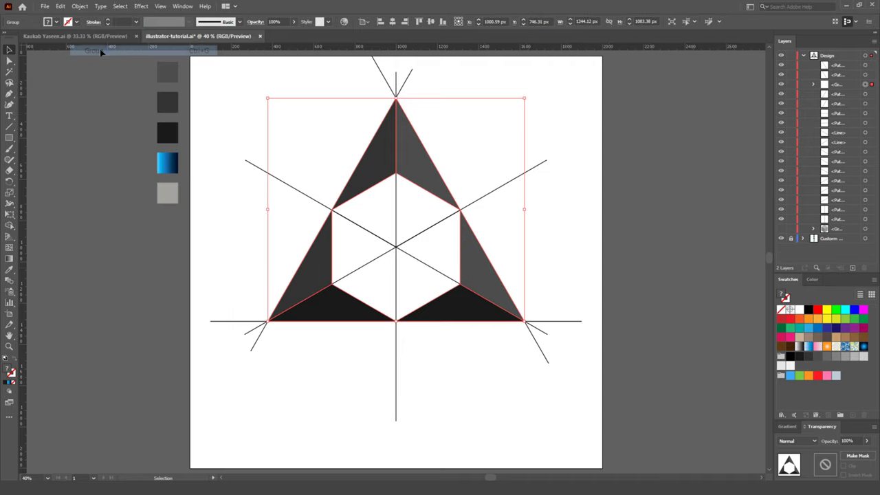
pyautogui.click(642, 219)
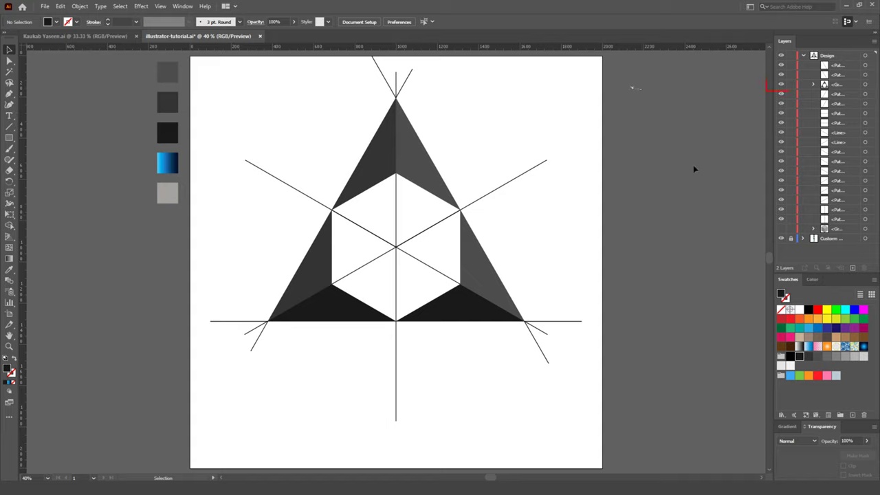
# Step: Hide the faceted triangle group and delete the three arrow-shaped line tips at its corners
pyautogui.click(781, 83)
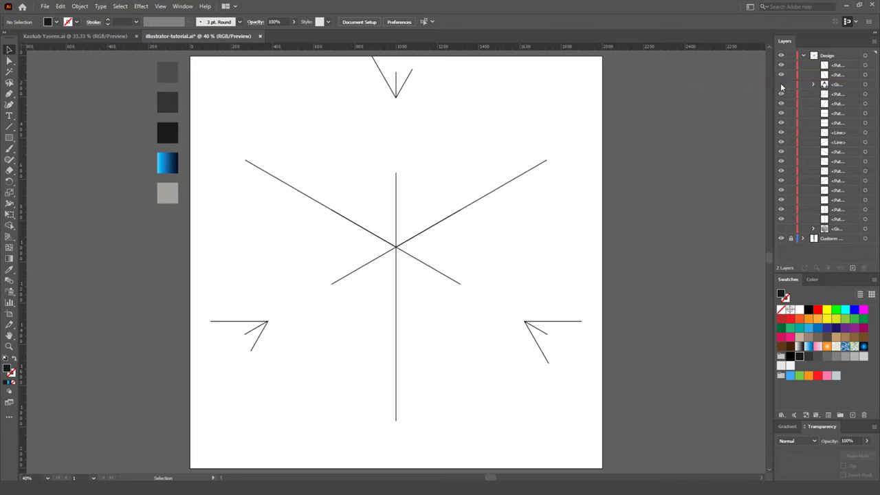
pyautogui.moveTo(517, 291); pyautogui.dragTo(597, 395)
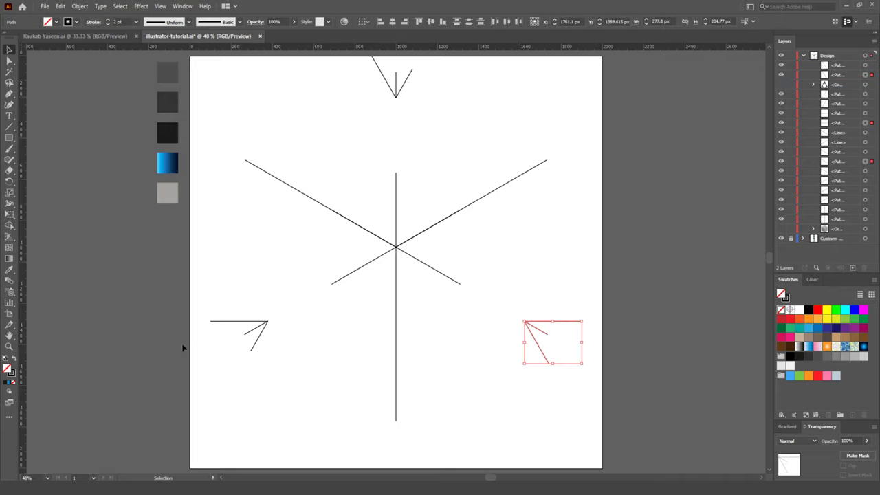
pyautogui.moveTo(192, 292); pyautogui.dragTo(284, 379)
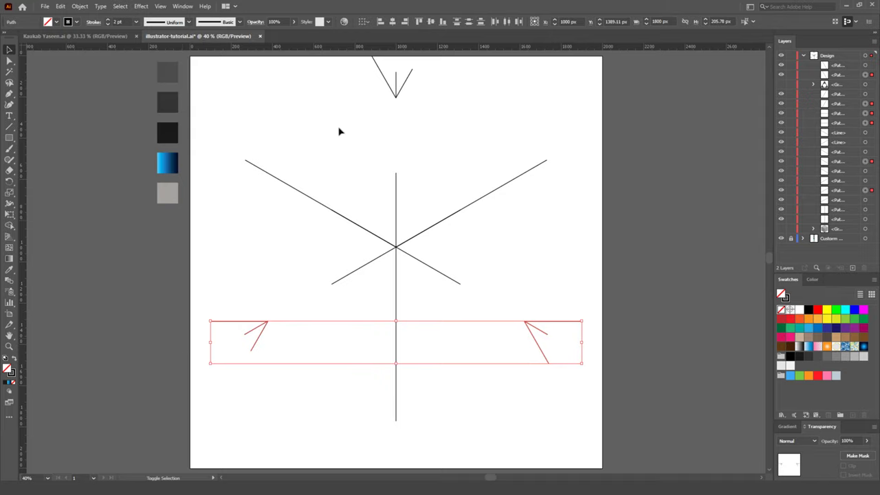
pyautogui.moveTo(355, 60); pyautogui.dragTo(448, 118)
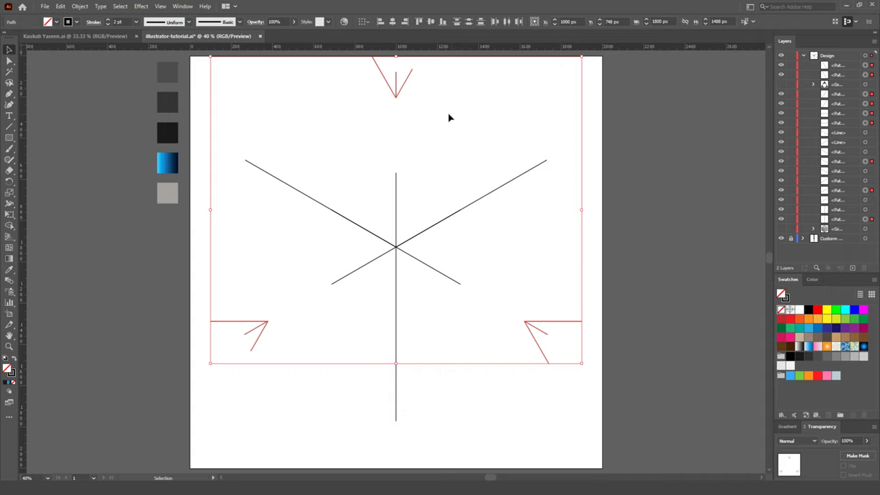
pyautogui.click(60, 7)
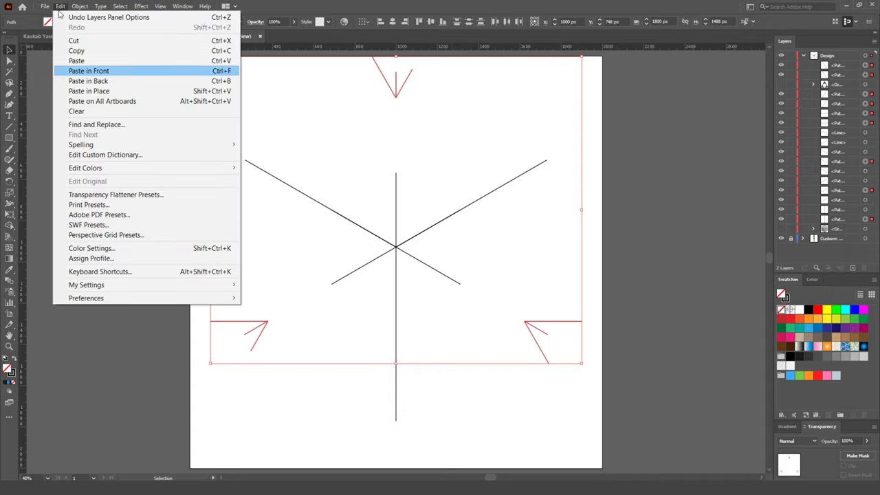
pyautogui.click(88, 113)
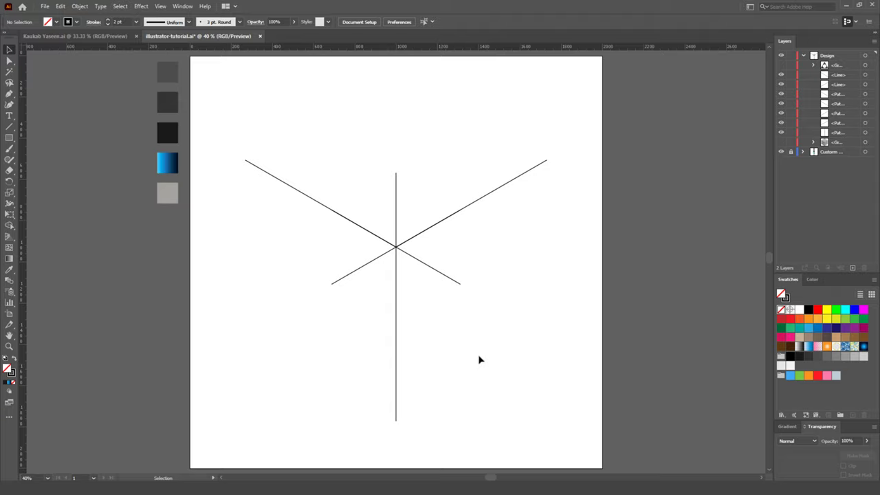
# Step: Show the triangle group again and pull the upper-left and lower-right line ends onto the hexagon
pyautogui.click(781, 65)
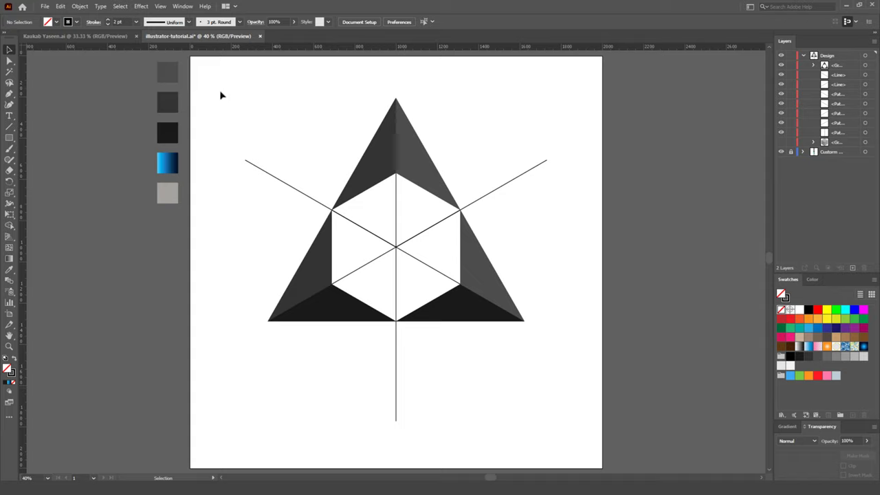
pyautogui.moveTo(9, 60); pyautogui.dragTo(32, 60)
pyautogui.click(51, 62)
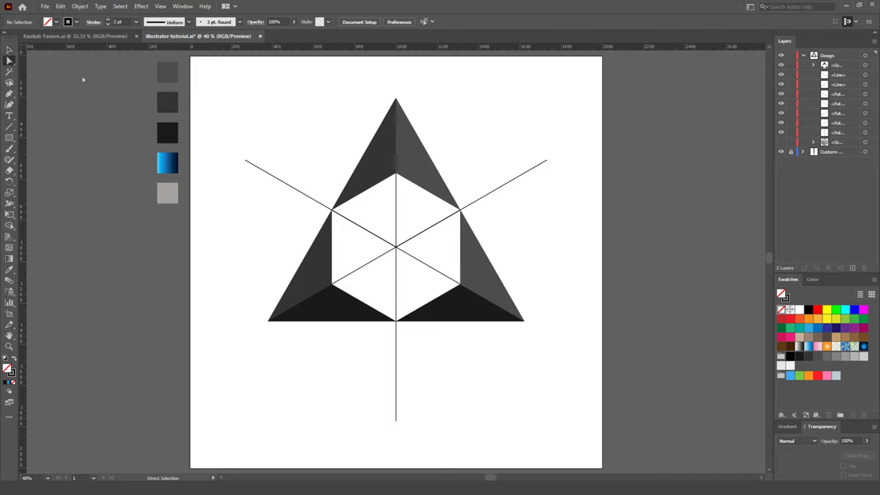
pyautogui.click(245, 161)
pyautogui.moveTo(245, 160); pyautogui.dragTo(333, 210)
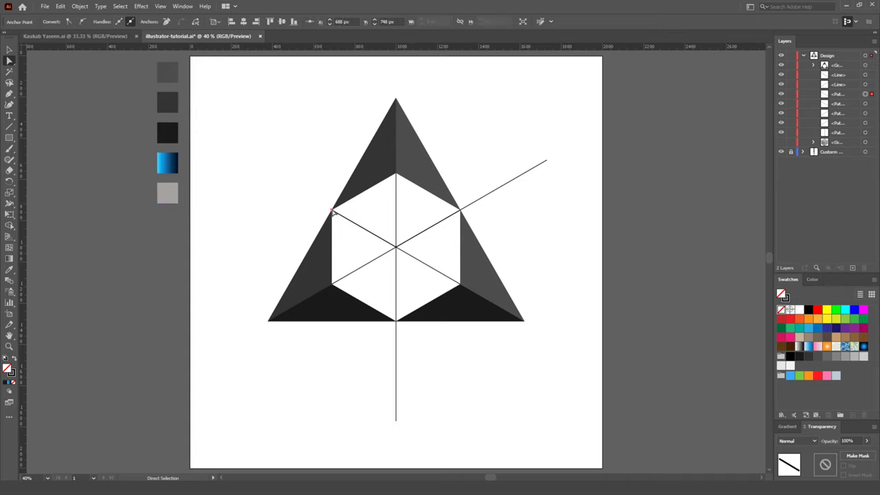
pyautogui.click(403, 252)
pyautogui.moveTo(456, 283); pyautogui.dragTo(400, 252)
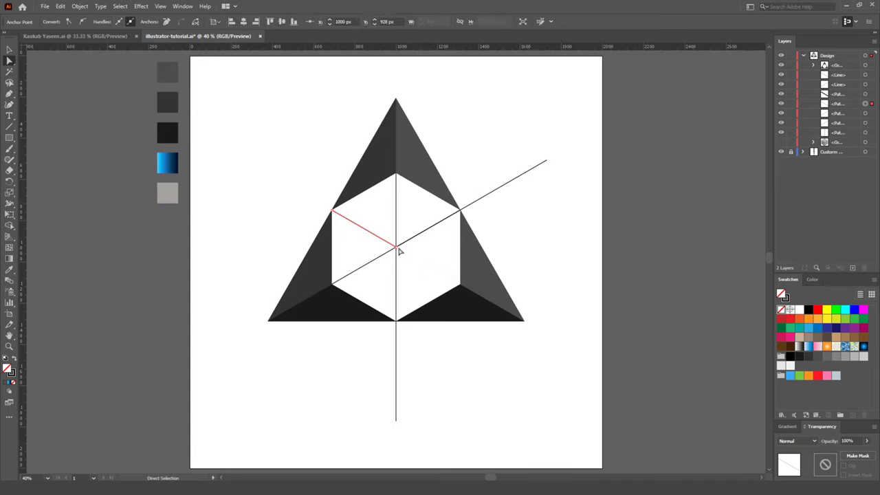
# Step: Trim the vertical line to the hexagon centre and move the other diagonal onto centre and right corner
pyautogui.click(397, 423)
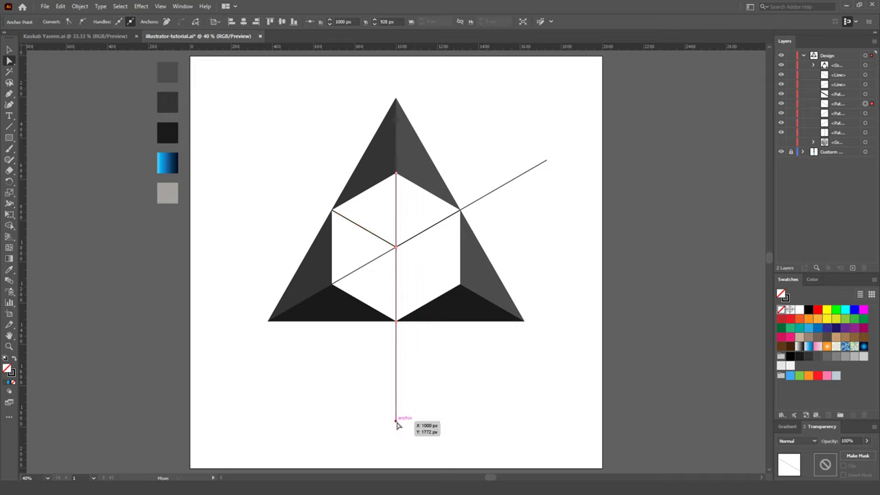
pyautogui.moveTo(397, 423); pyautogui.dragTo(396, 322)
pyautogui.click(396, 175)
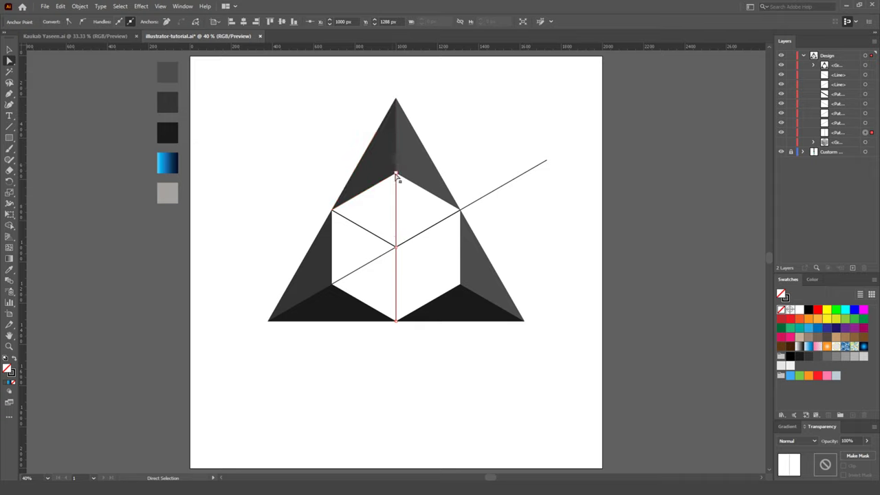
pyautogui.moveTo(396, 177); pyautogui.dragTo(397, 249)
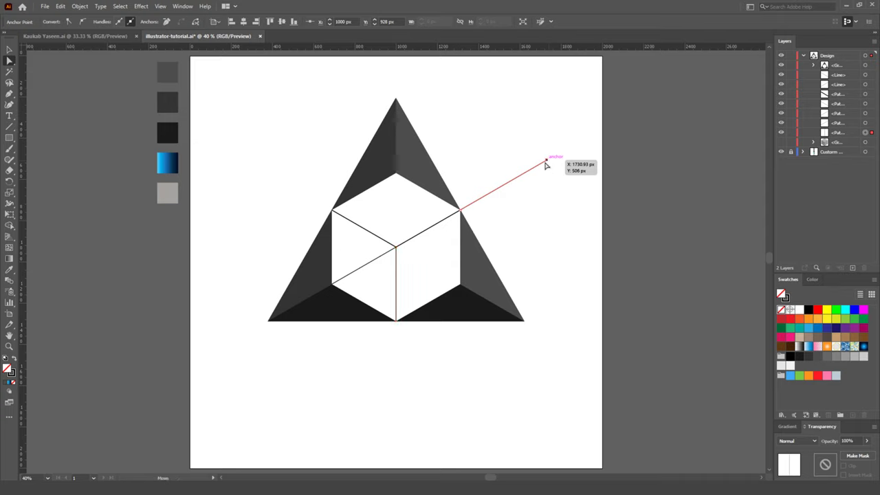
pyautogui.moveTo(548, 163); pyautogui.dragTo(461, 213)
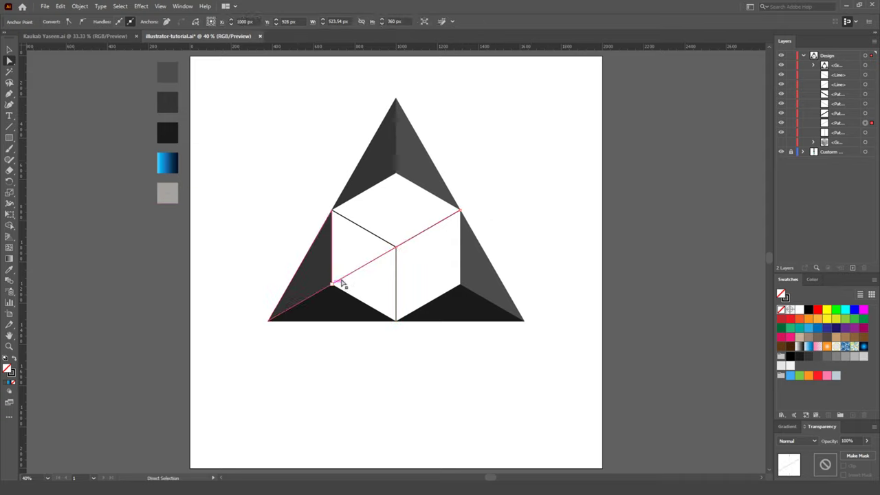
pyautogui.moveTo(340, 281); pyautogui.dragTo(396, 246)
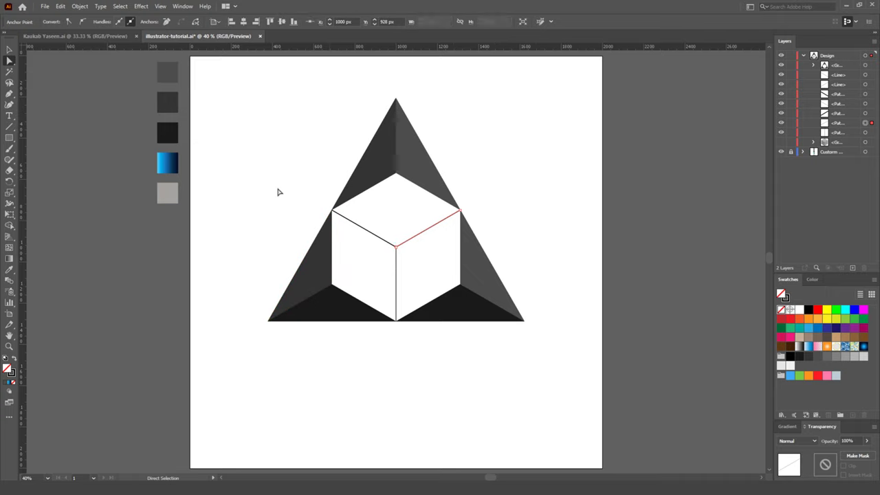
# Step: Hide the triangle group, group the three Y lines of the cube, and hide that group
pyautogui.press('v')
pyautogui.click(549, 196)
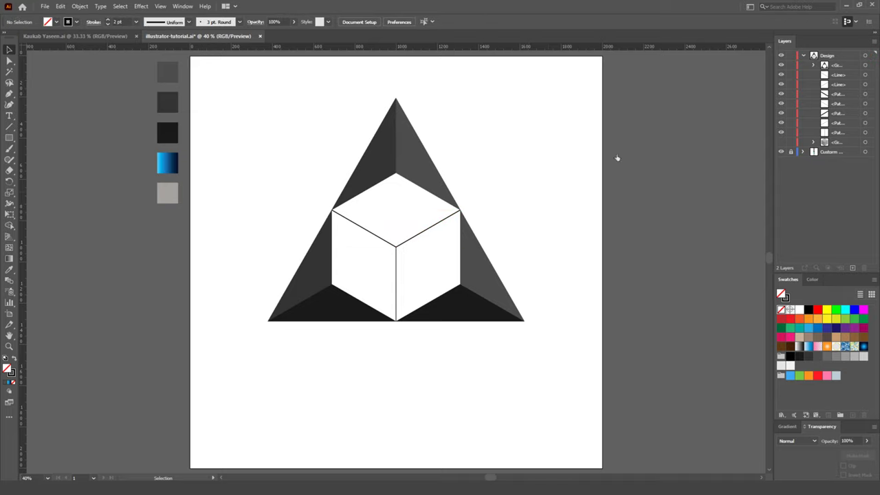
pyautogui.click(780, 65)
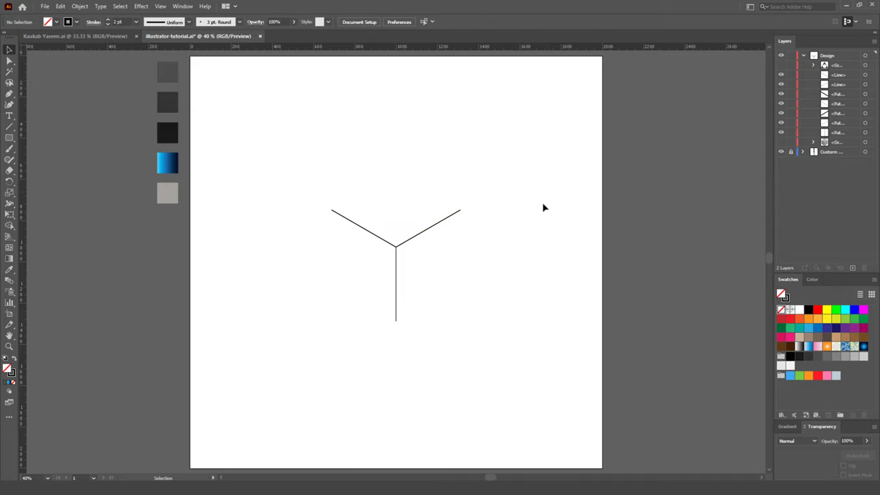
pyautogui.click(420, 233)
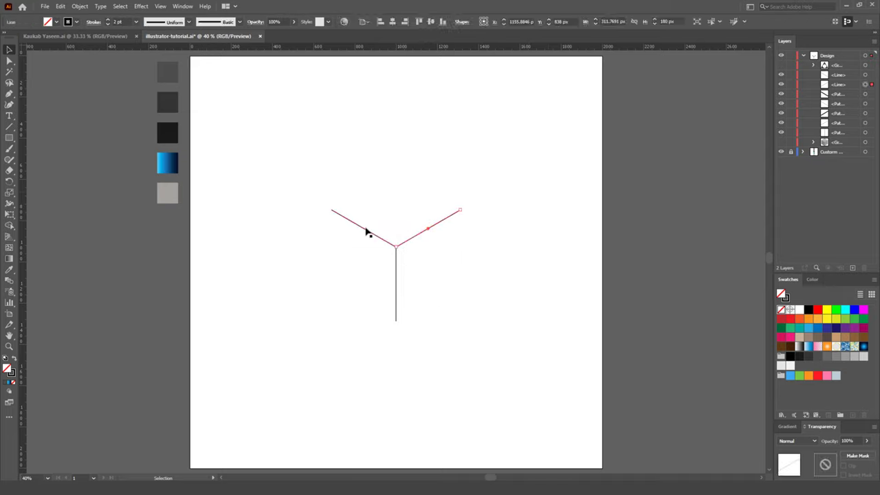
pyautogui.keyDown('shift'); pyautogui.click(365, 231); pyautogui.keyUp('shift')
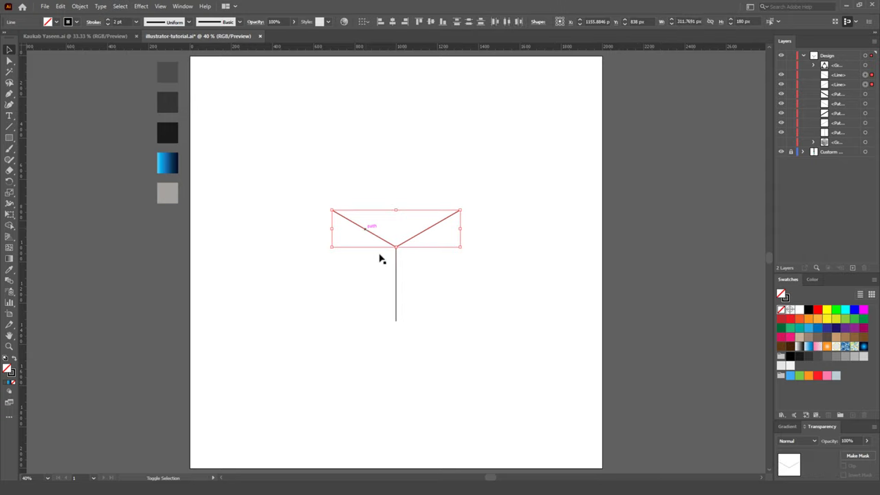
pyautogui.keyDown('shift'); pyautogui.click(397, 292); pyautogui.keyUp('shift')
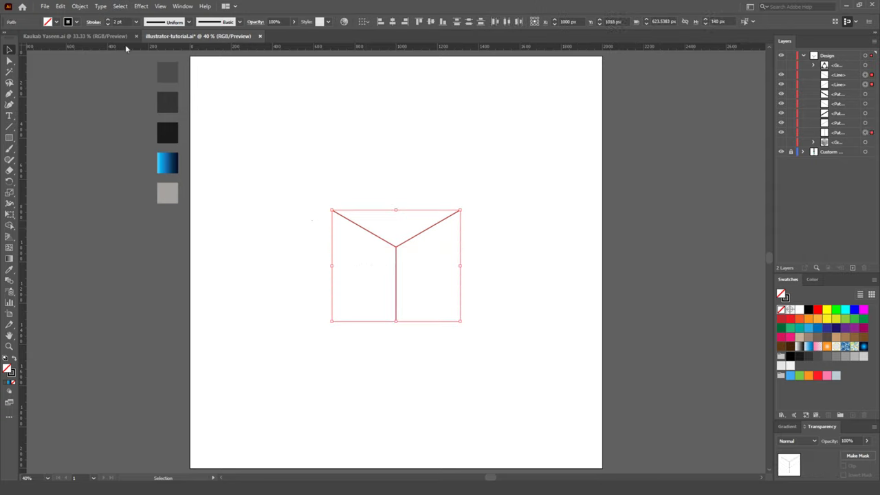
pyautogui.click(79, 6)
pyautogui.click(101, 48)
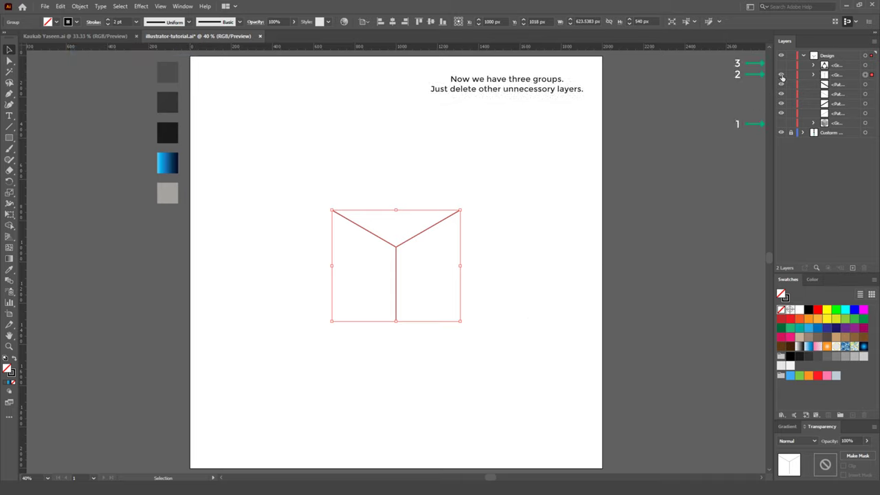
pyautogui.click(782, 75)
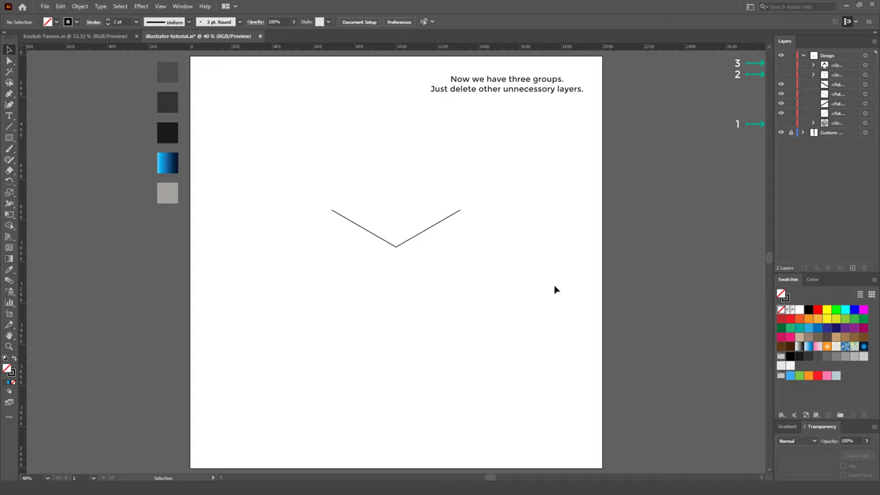
# Step: Delete the leftover V-shaped paths
pyautogui.moveTo(281, 152); pyautogui.dragTo(483, 289)
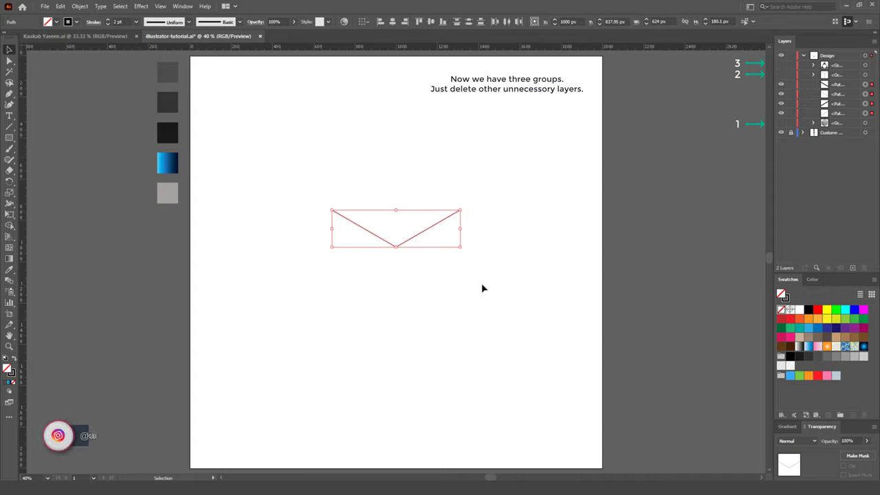
pyautogui.click(80, 6)
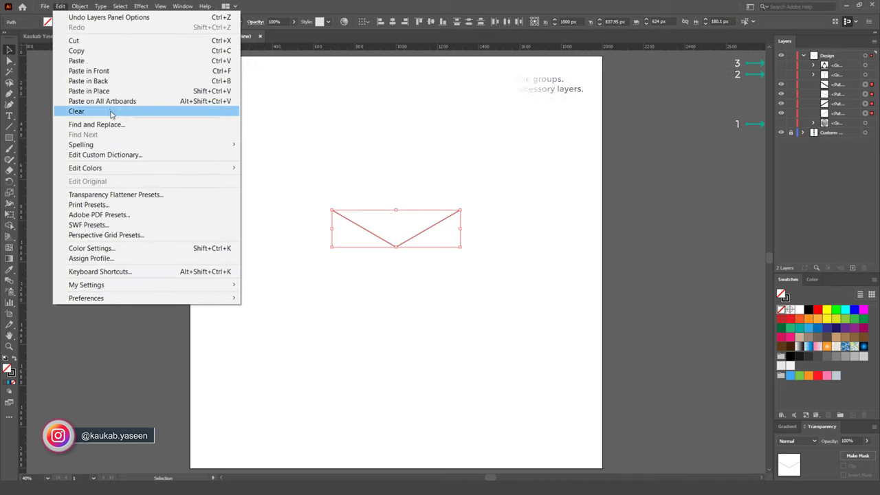
pyautogui.click(96, 110)
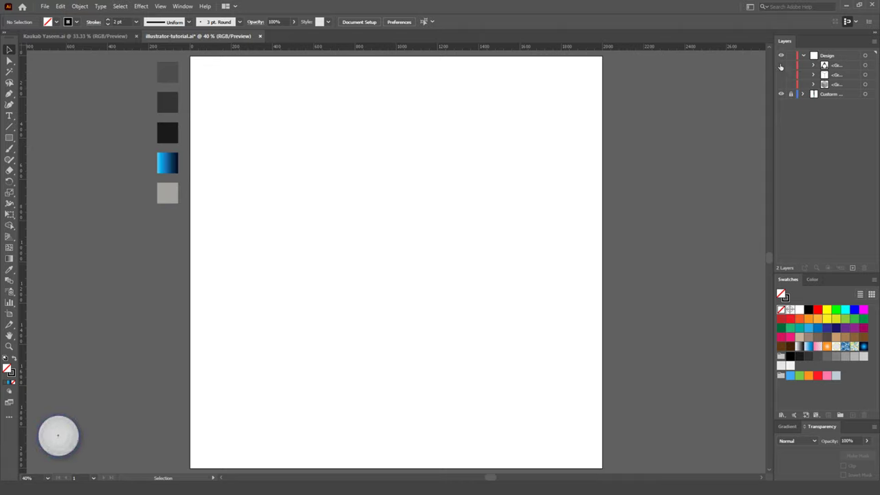
# Step: Make the hidden triangle, cube edge lines and grey cube faces visible again in Layers
pyautogui.moveTo(780, 65); pyautogui.dragTo(782, 79)
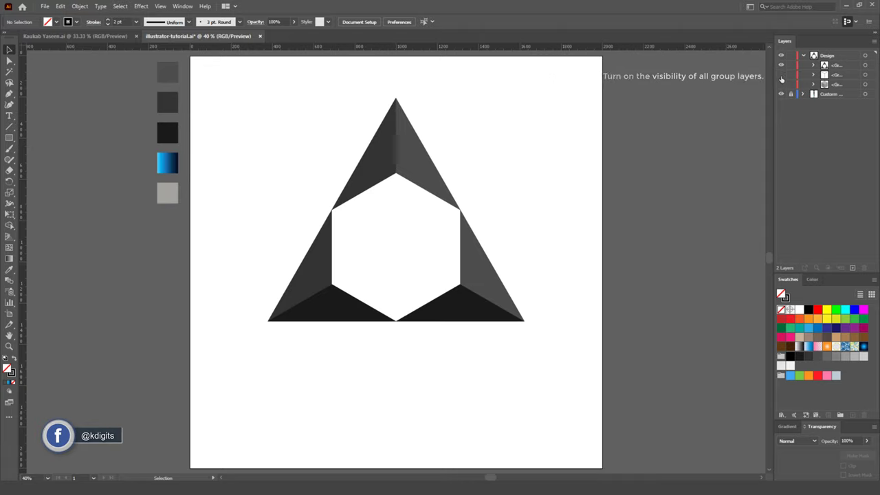
pyautogui.click(781, 77)
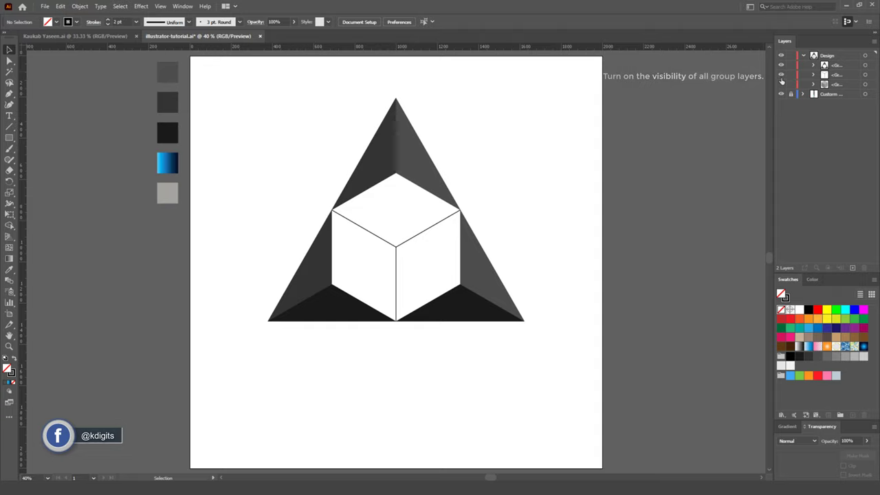
pyautogui.click(781, 84)
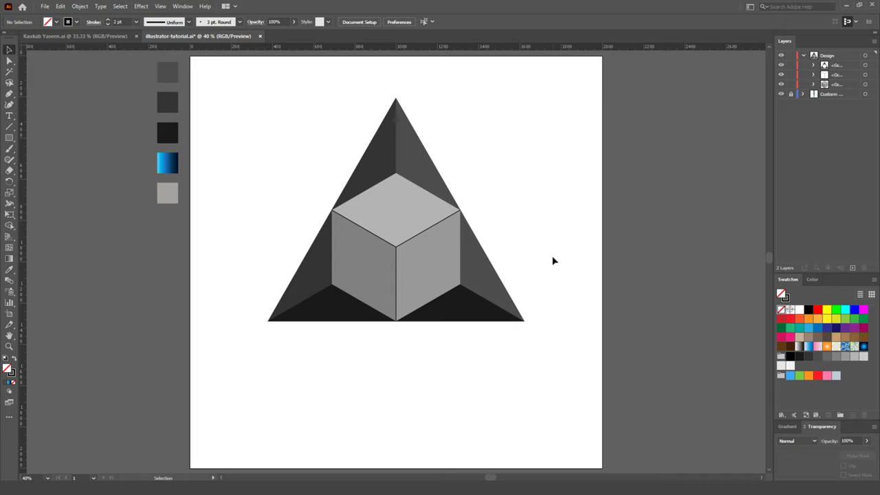
# Step: Apply the blue gradient swatch to the cube faces group with the Eyedropper, then ungroup it
pyautogui.click(396, 211)
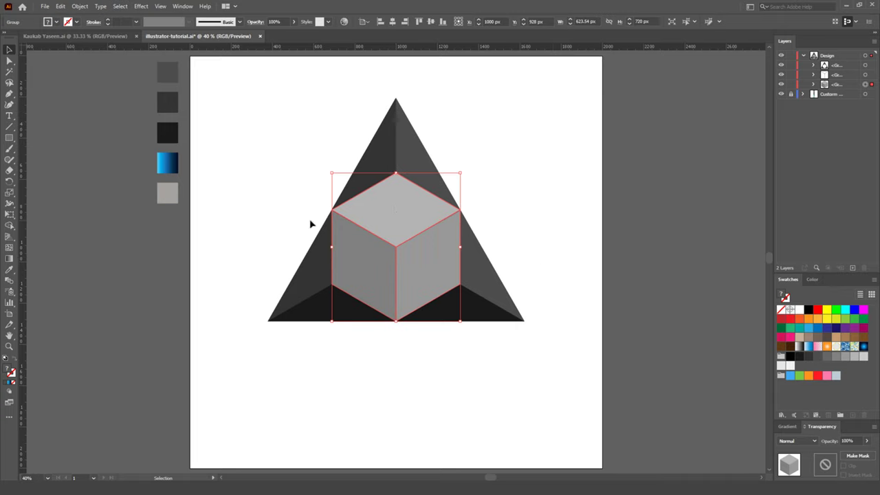
pyautogui.click(10, 270)
pyautogui.click(170, 161)
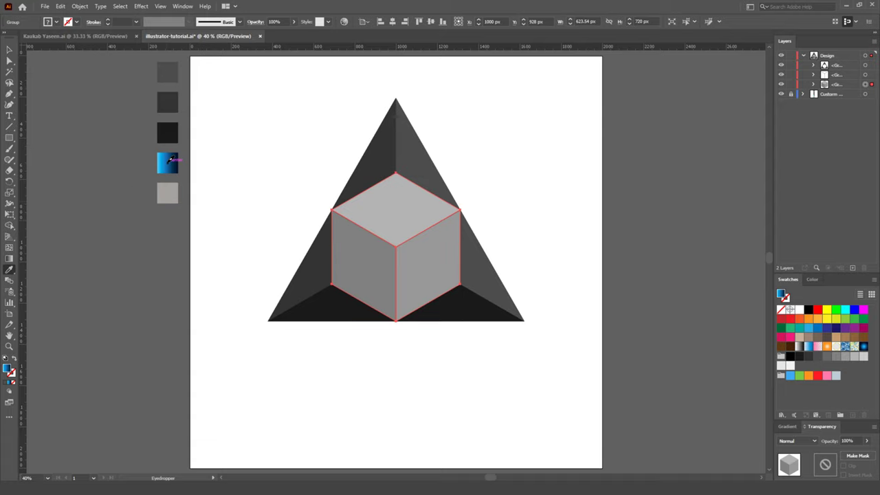
pyautogui.rightClick(406, 221)
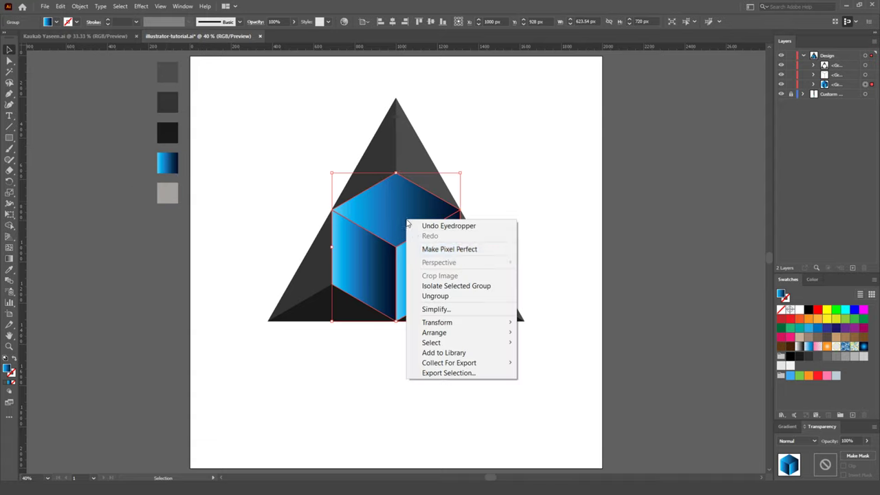
pyautogui.click(452, 296)
pyautogui.click(560, 237)
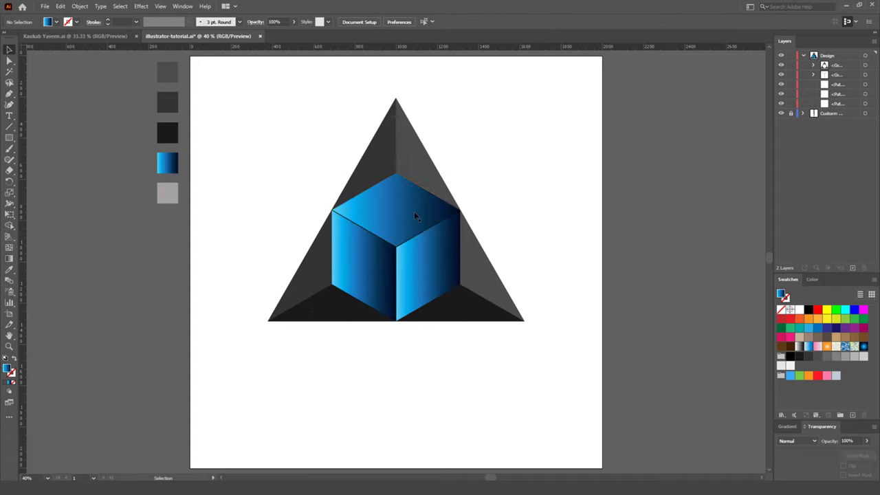
pyautogui.click(402, 214)
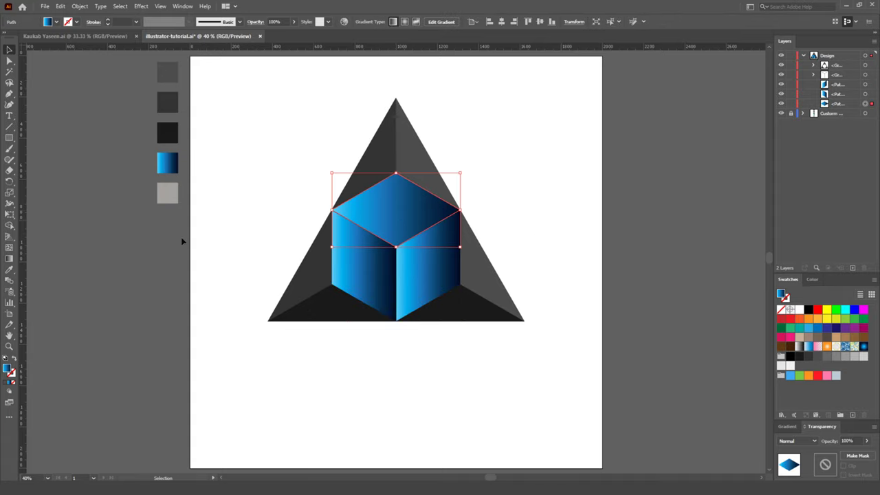
# Step: Reangle the gradients: vertical on the cube's top face, diagonal on its left face
pyautogui.click(11, 262)
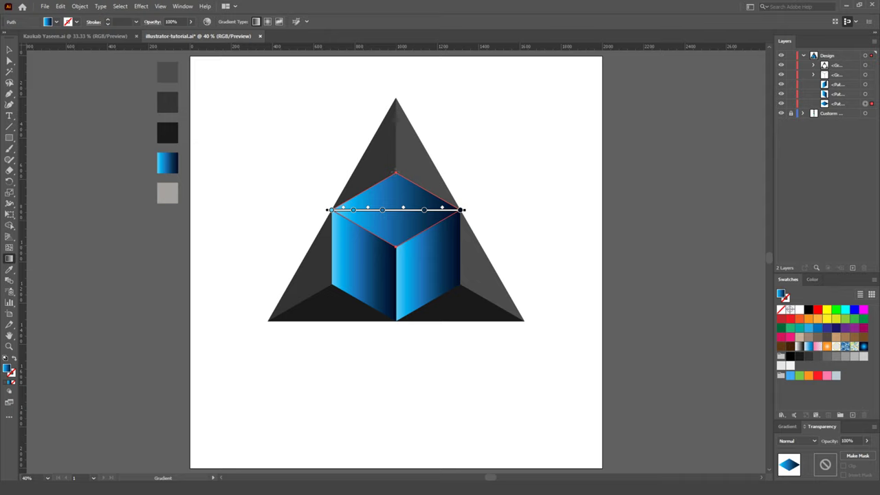
pyautogui.moveTo(396, 169); pyautogui.dragTo(396, 251)
pyautogui.press('v')
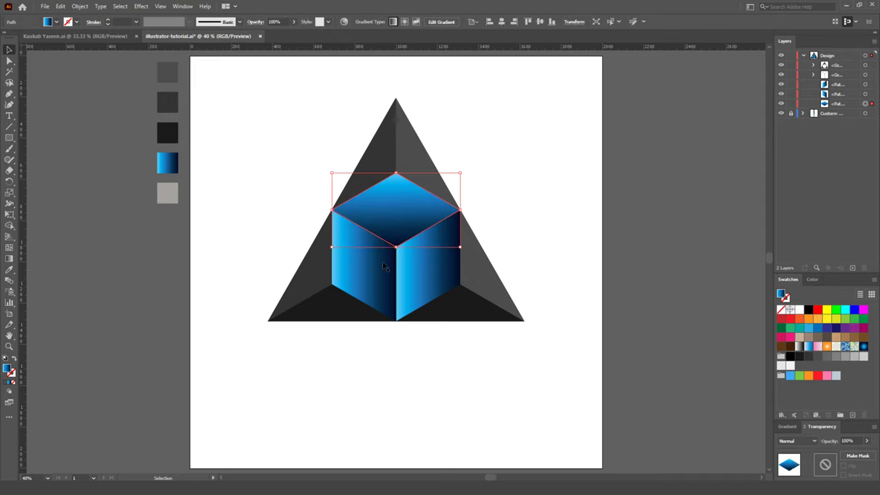
pyautogui.click(369, 278)
pyautogui.press('g')
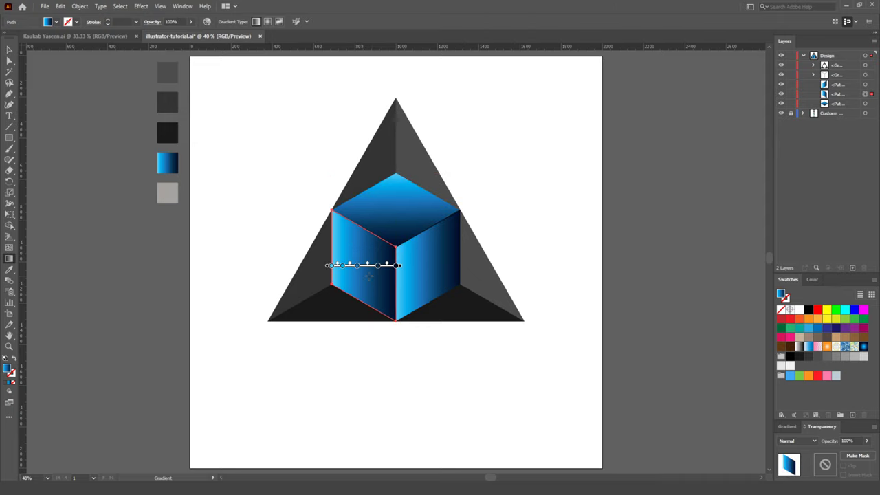
pyautogui.moveTo(352, 301); pyautogui.dragTo(395, 241)
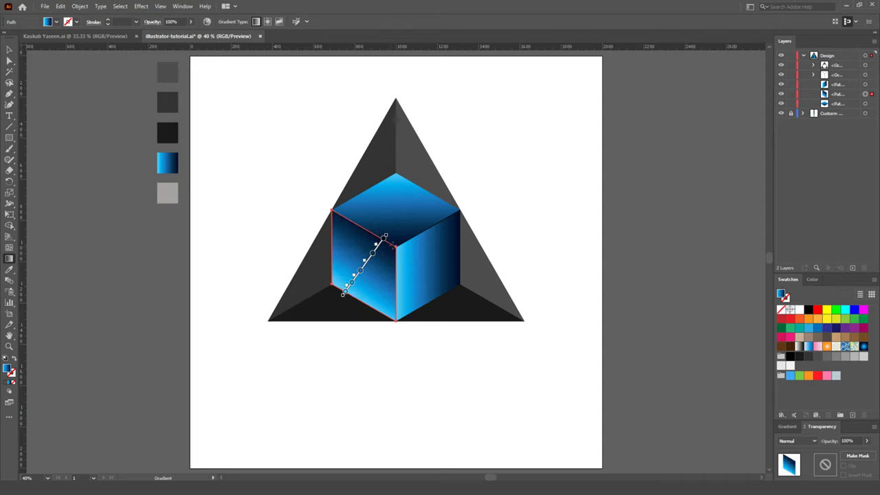
# Step: Angle the right face's gradient diagonally upward
pyautogui.press('v')
pyautogui.click(427, 278)
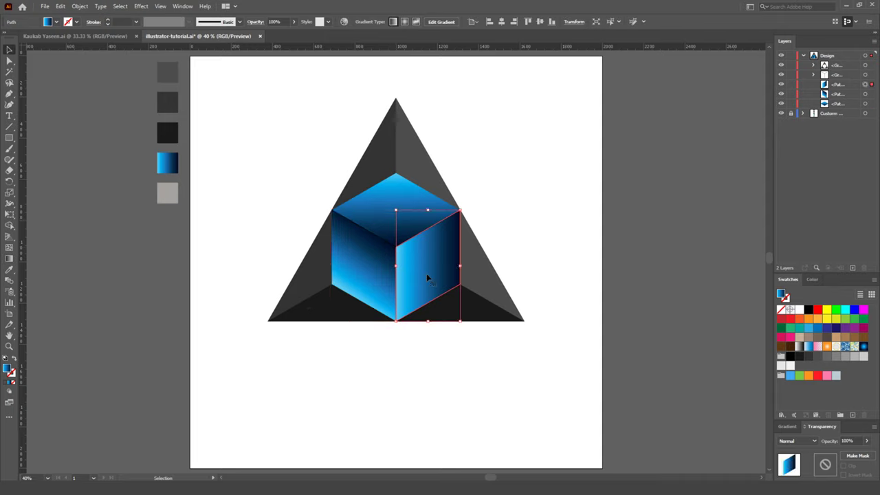
pyautogui.press('g')
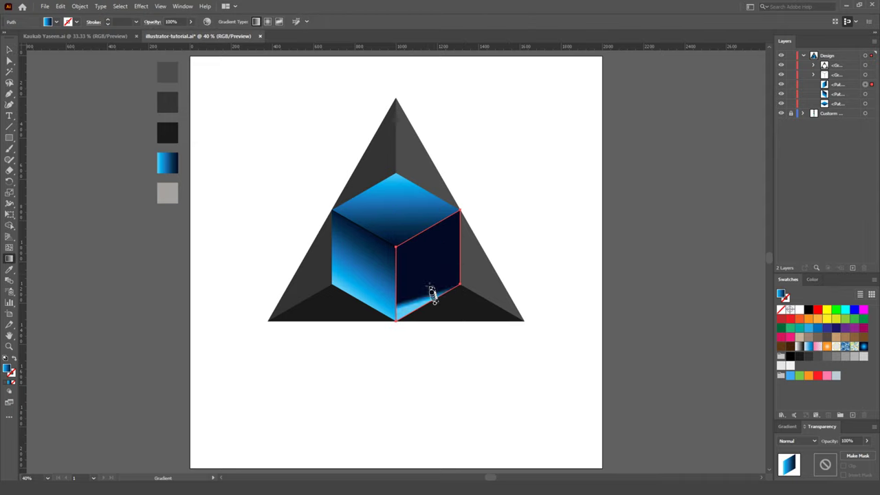
pyautogui.moveTo(434, 300); pyautogui.dragTo(402, 239)
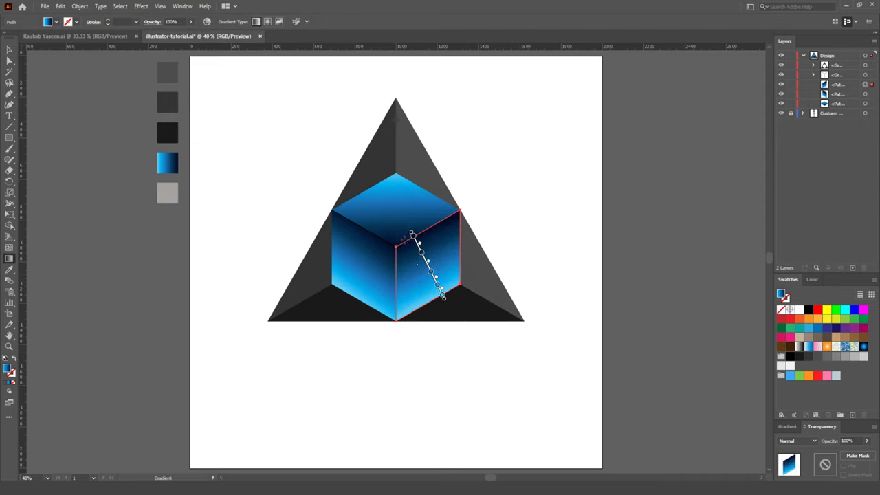
pyautogui.press('v')
pyautogui.click(546, 228)
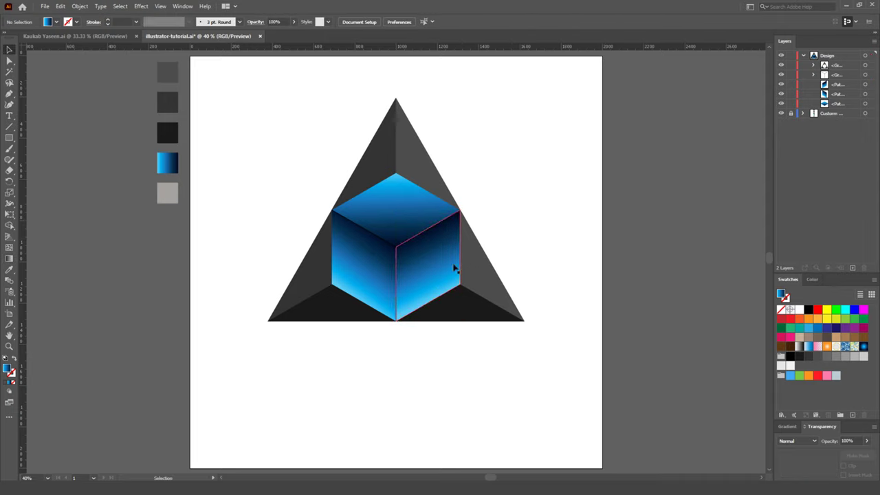
pyautogui.click(397, 289)
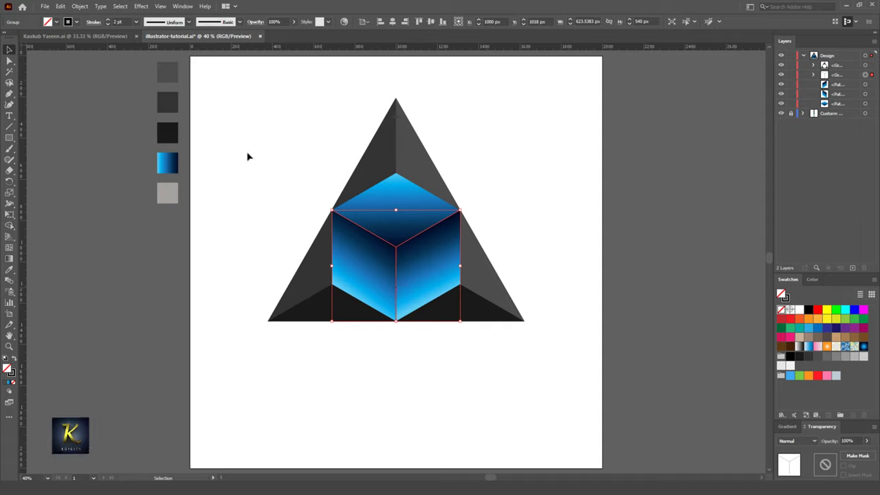
# Step: Apply a Gaussian Blur with an 8-pixel radius to the cube's edge lines
pyautogui.click(140, 6)
pyautogui.moveTo(196, 174)
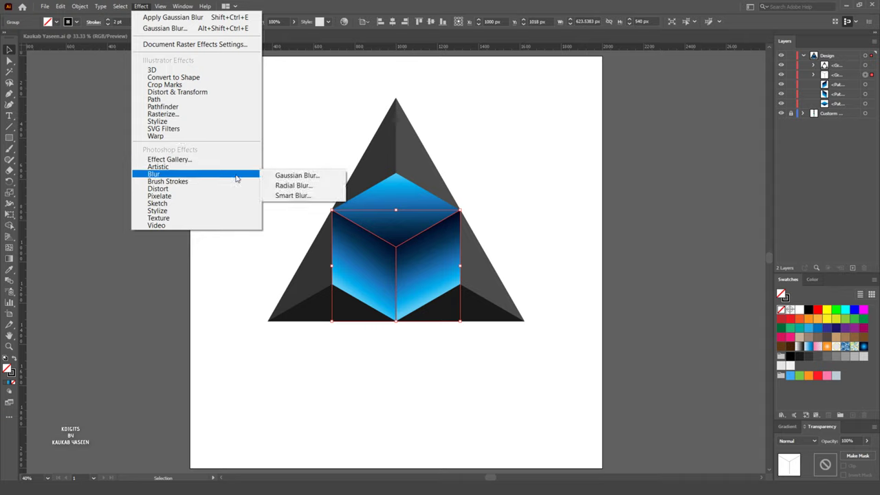
pyautogui.click(307, 177)
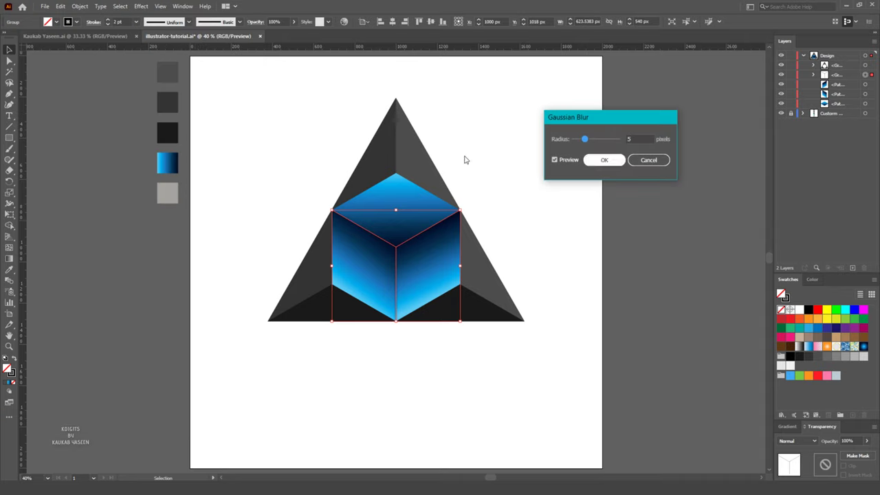
pyautogui.moveTo(585, 140); pyautogui.dragTo(592, 140)
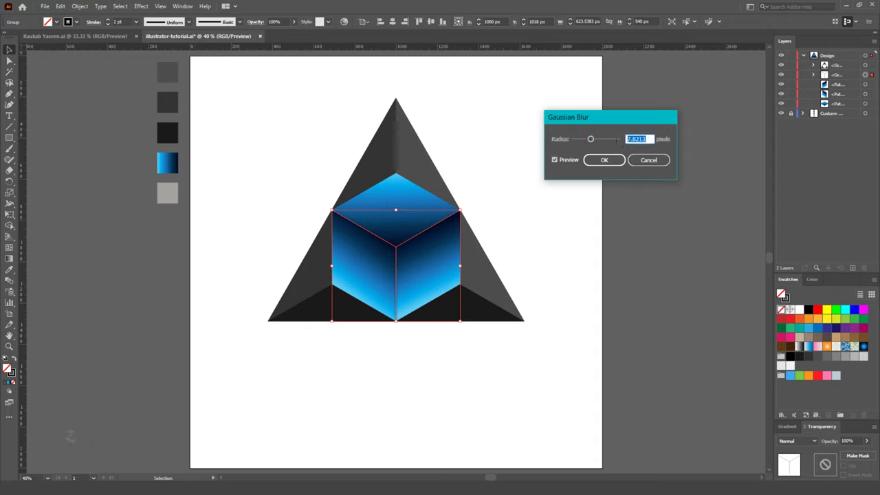
pyautogui.write('8')
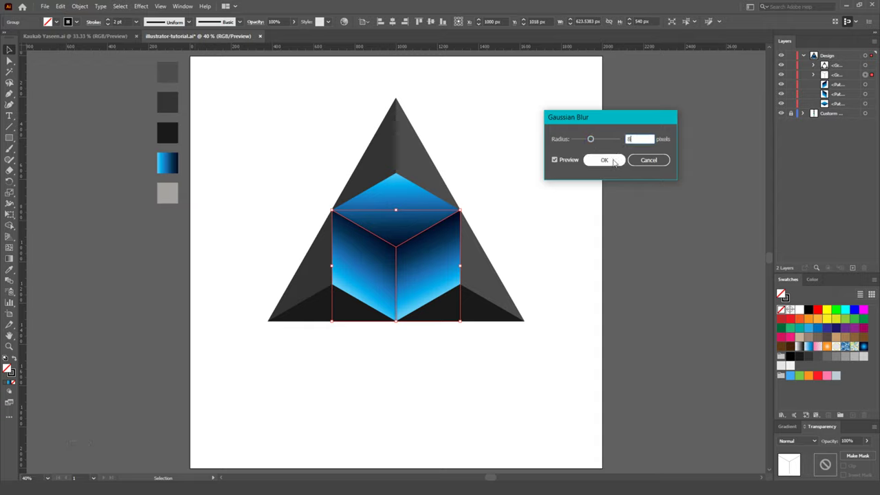
pyautogui.click(615, 162)
pyautogui.click(560, 210)
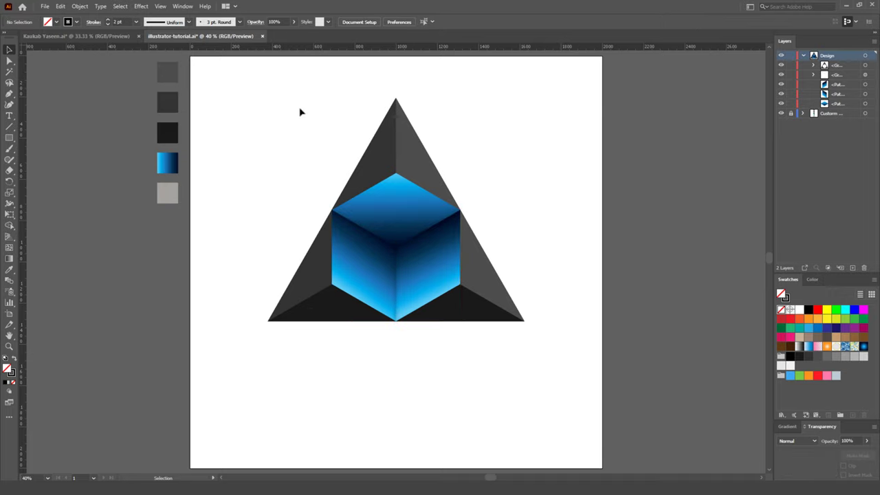
pyautogui.moveTo(247, 95); pyautogui.dragTo(528, 372)
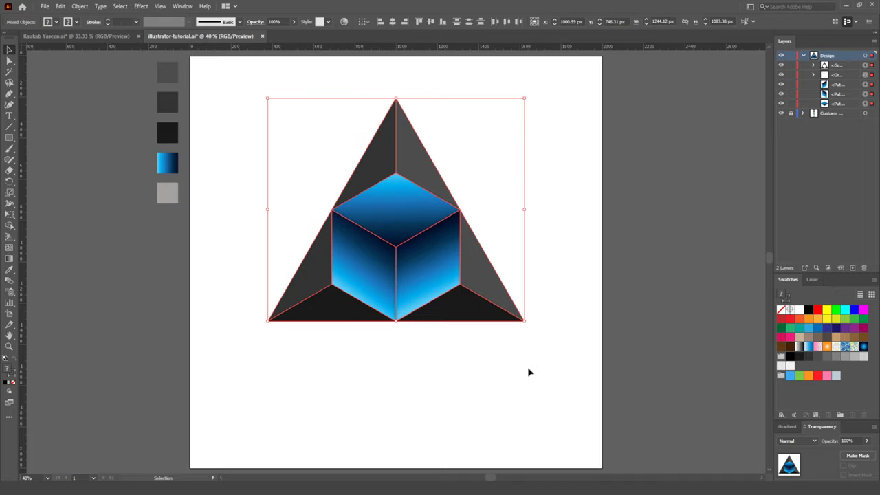
# Step: Group the selected triangle and cube artwork with Object > Group
pyautogui.click(79, 7)
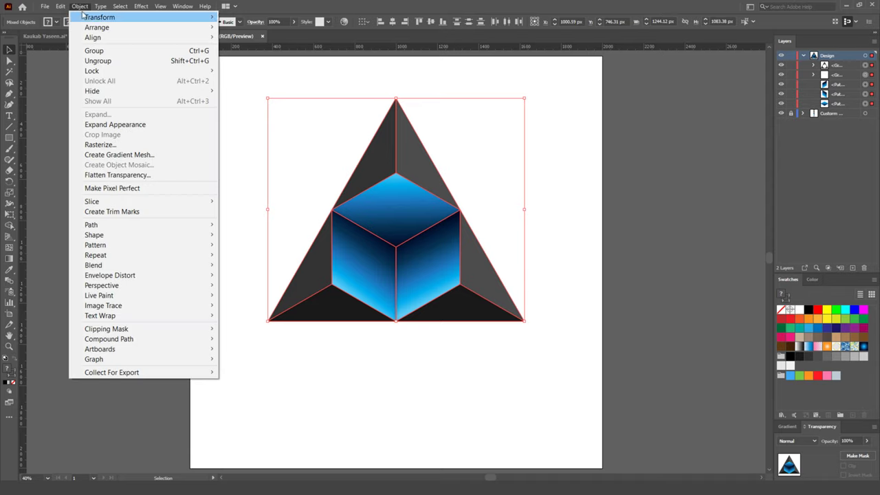
pyautogui.click(121, 51)
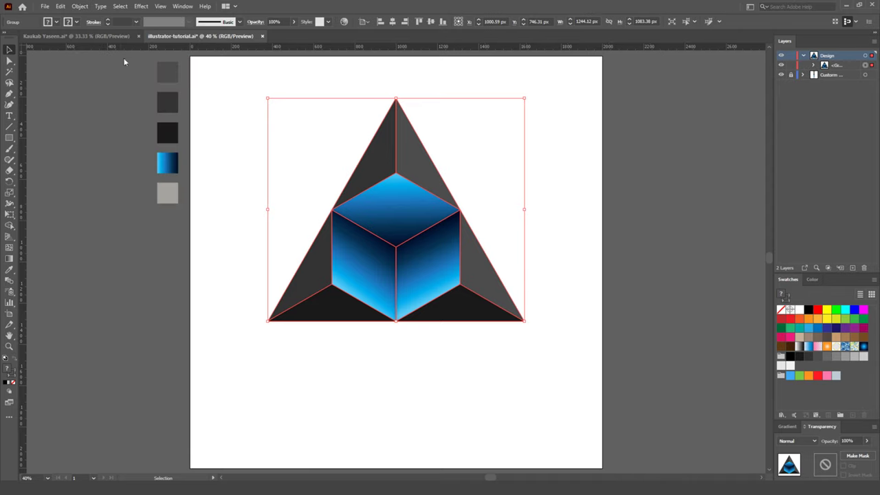
pyautogui.click(296, 347)
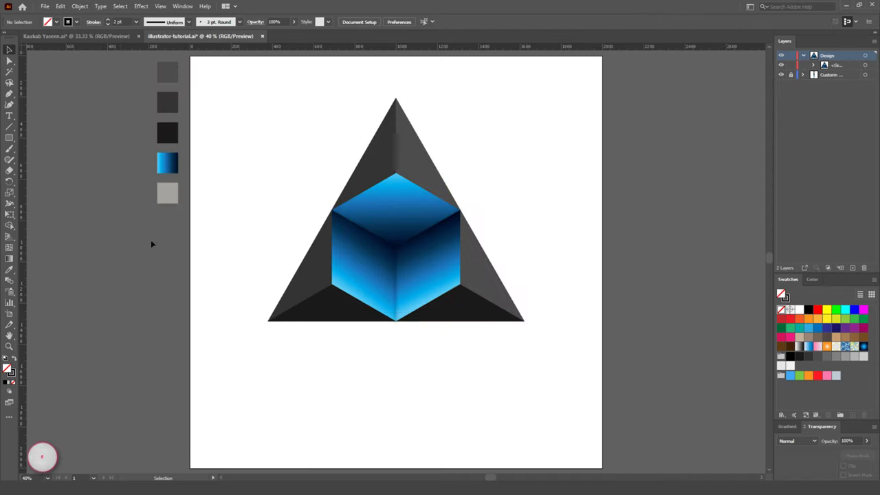
pyautogui.click(8, 138)
pyautogui.moveTo(9, 139); pyautogui.dragTo(41, 160)
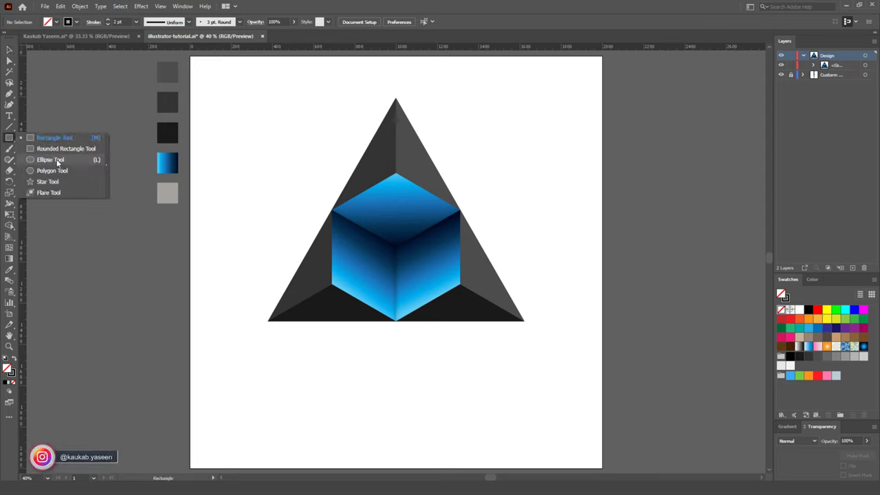
# Step: Draw a circle with no stroke to the right of the triangle
pyautogui.click(76, 22)
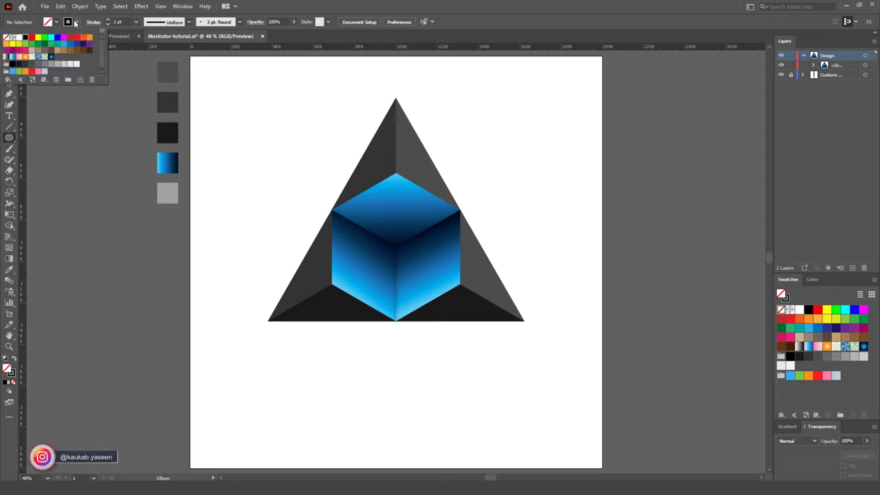
pyautogui.click(5, 39)
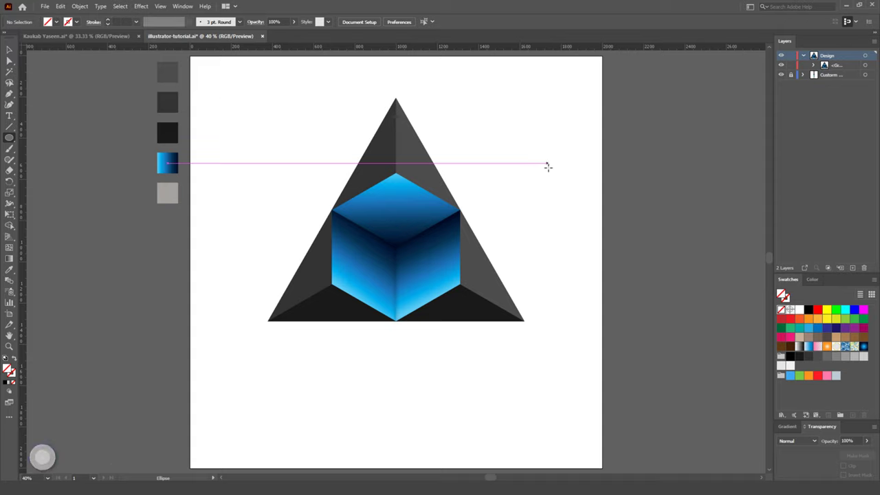
pyautogui.moveTo(548, 164); pyautogui.dragTo(586, 221)
pyautogui.press('v')
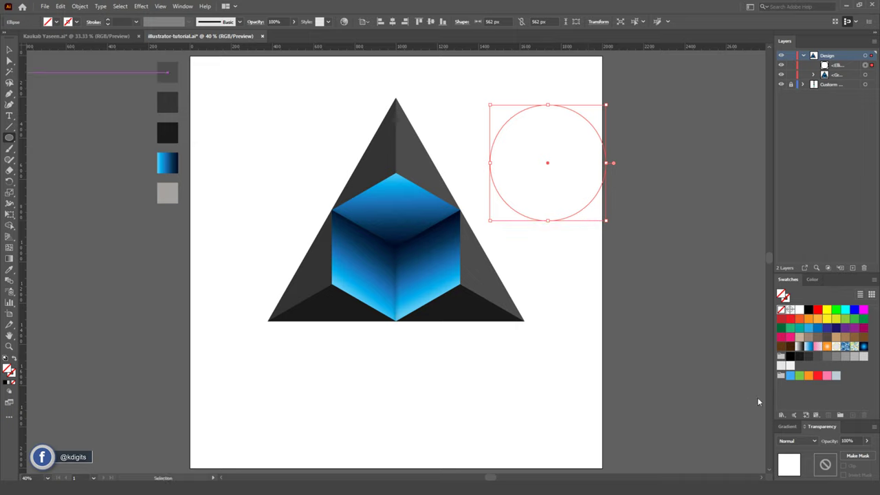
# Step: Fill the circle with the default white-to-black gradient
pyautogui.click(787, 427)
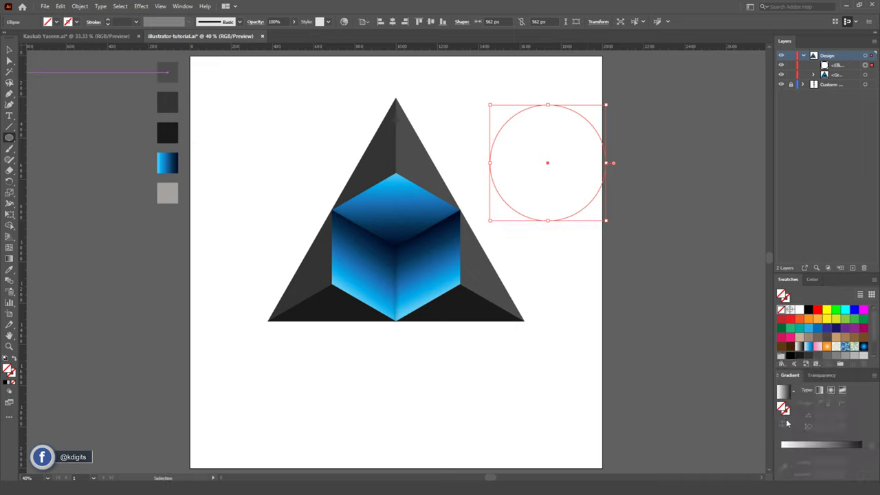
pyautogui.click(784, 391)
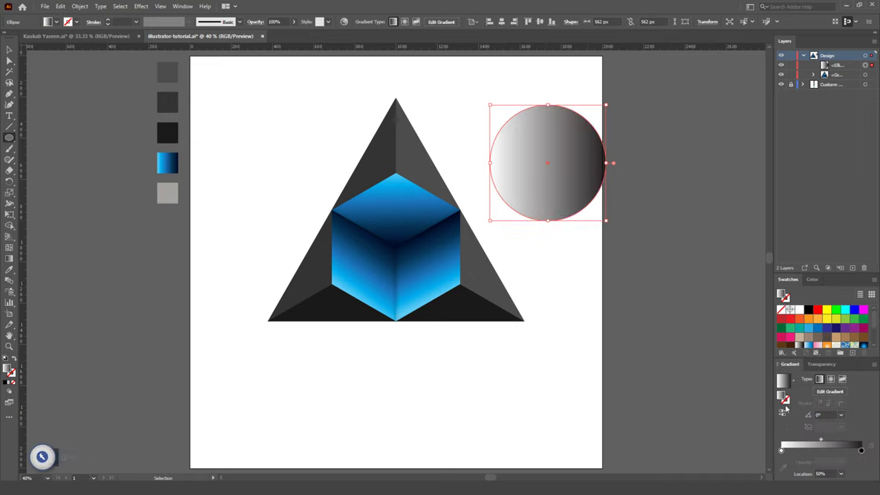
pyautogui.doubleClick(781, 450)
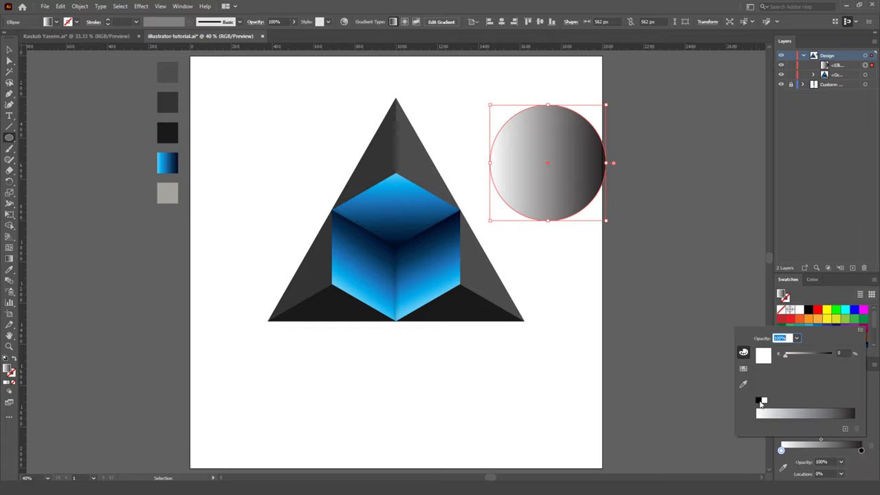
pyautogui.click(760, 402)
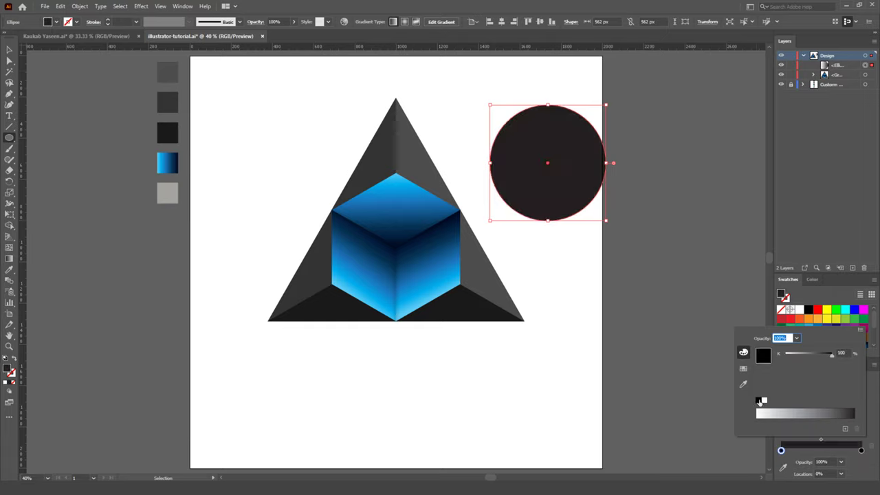
pyautogui.click(718, 377)
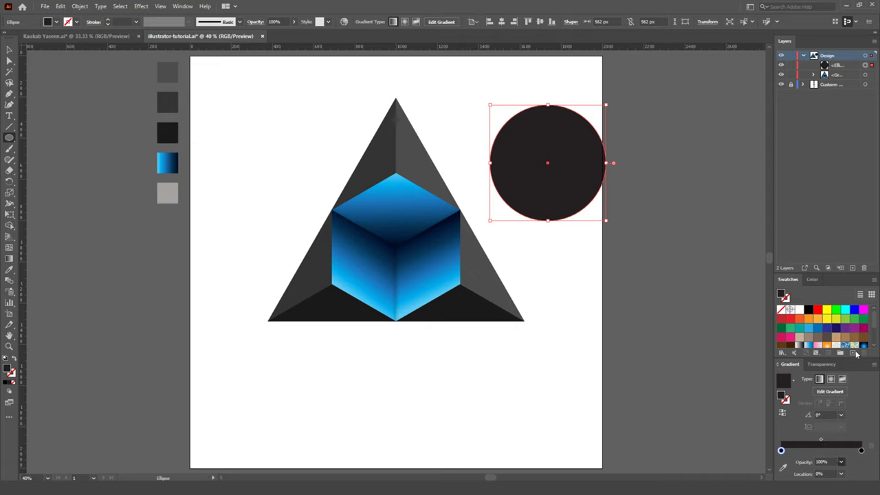
pyautogui.hotkey('ctrl', 'z')
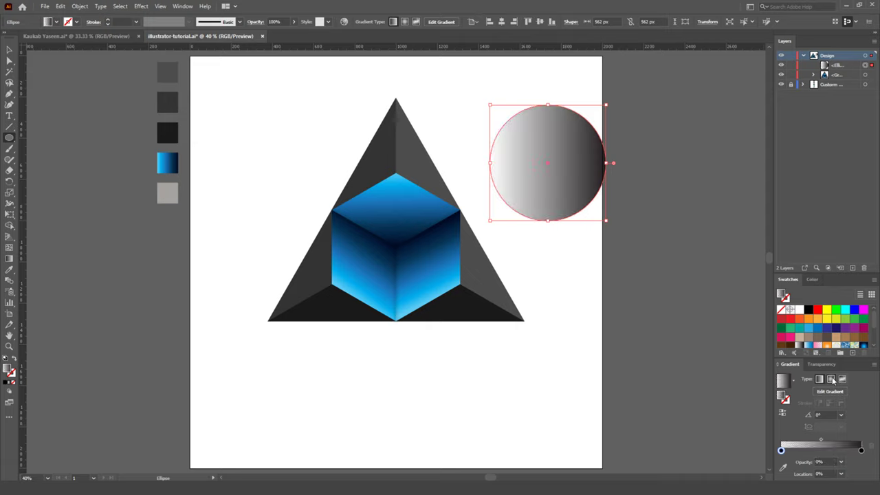
# Step: Make the gradient radial and reversed, shift its midpoint, and add a 0% opacity stop near 69%
pyautogui.click(832, 380)
pyautogui.click(782, 414)
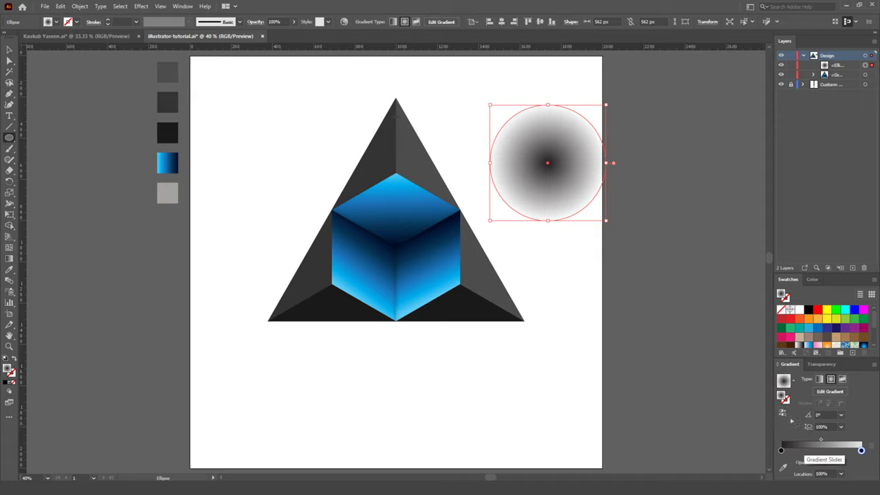
pyautogui.moveTo(822, 439); pyautogui.dragTo(806, 439)
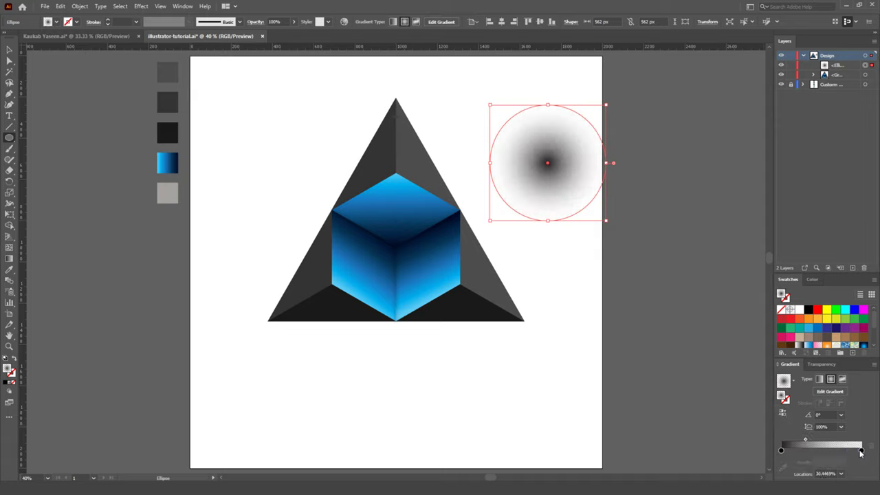
pyautogui.click(837, 452)
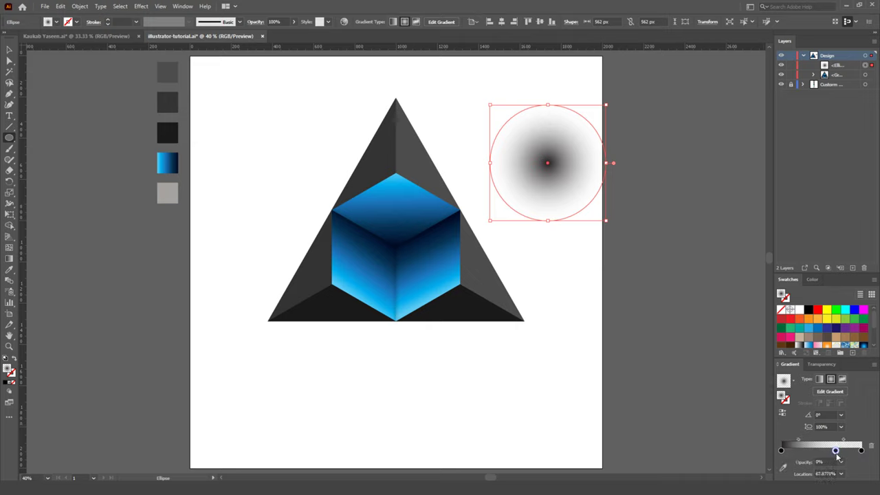
pyautogui.moveTo(836, 452); pyautogui.dragTo(844, 474)
pyautogui.click(836, 452)
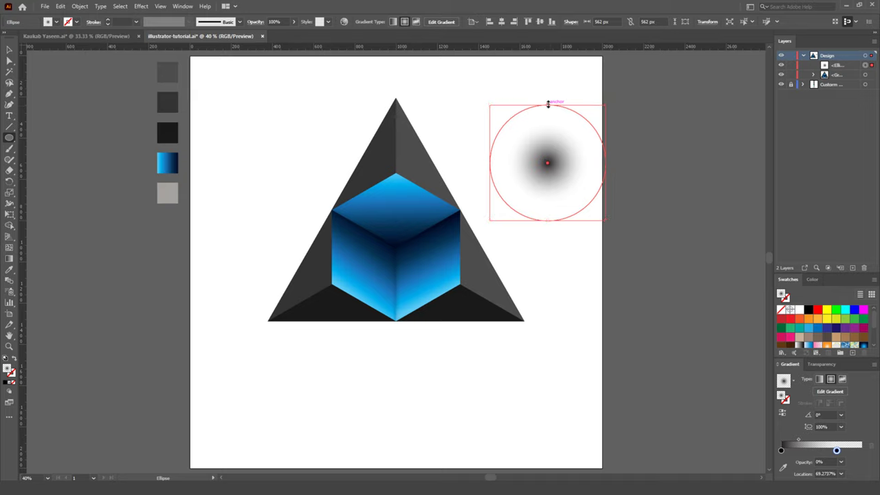
# Step: Squash the circle into a flat ellipse and move it, widened, under the triangle's base
pyautogui.moveTo(549, 103); pyautogui.dragTo(564, 204)
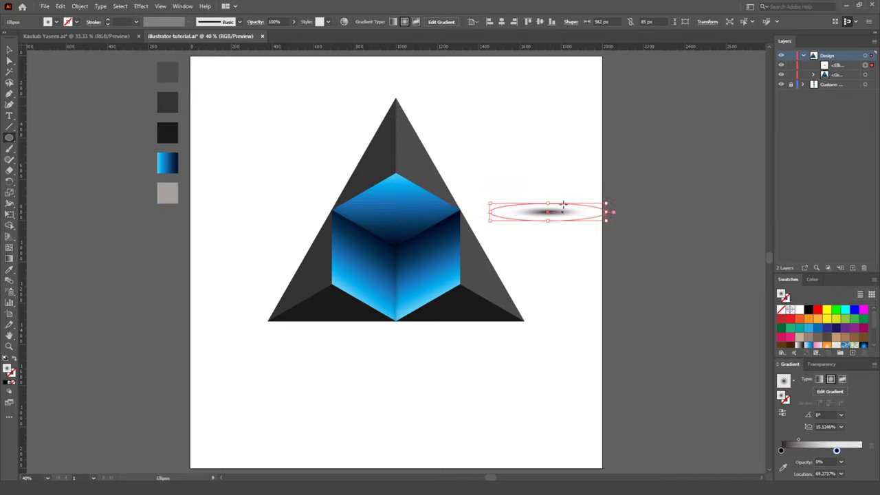
pyautogui.press('v')
pyautogui.click(563, 275)
pyautogui.moveTo(516, 213)
pyautogui.mouseDown()
pyautogui.moveTo(457, 374)
pyautogui.moveTo(395, 322)
pyautogui.mouseUp()
pyautogui.moveTo(456, 321); pyautogui.dragTo(597, 325)
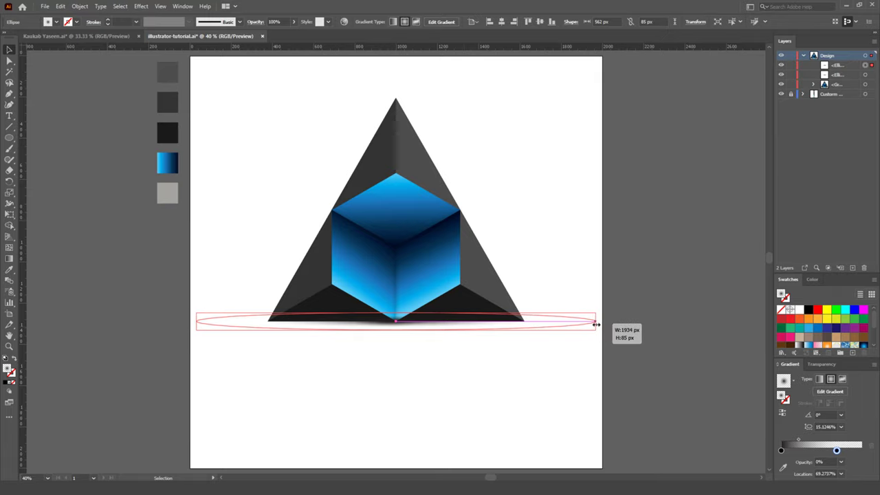
pyautogui.moveTo(597, 324); pyautogui.dragTo(607, 324)
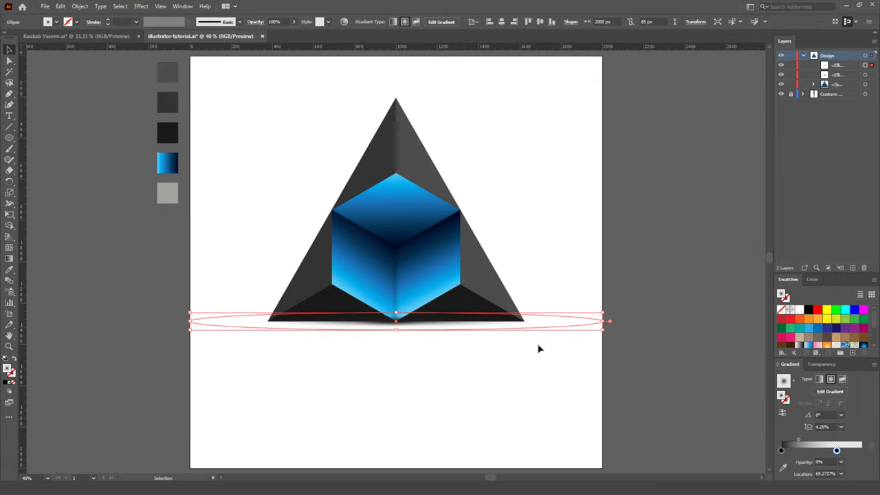
pyautogui.click(476, 366)
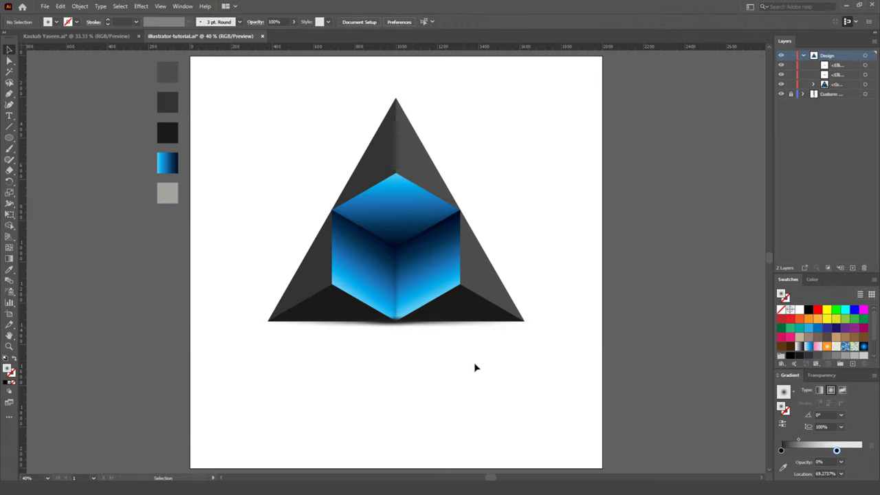
# Step: Widen the shadow evenly on both sides and pull its transparent stop in to about 60%
pyautogui.click(401, 328)
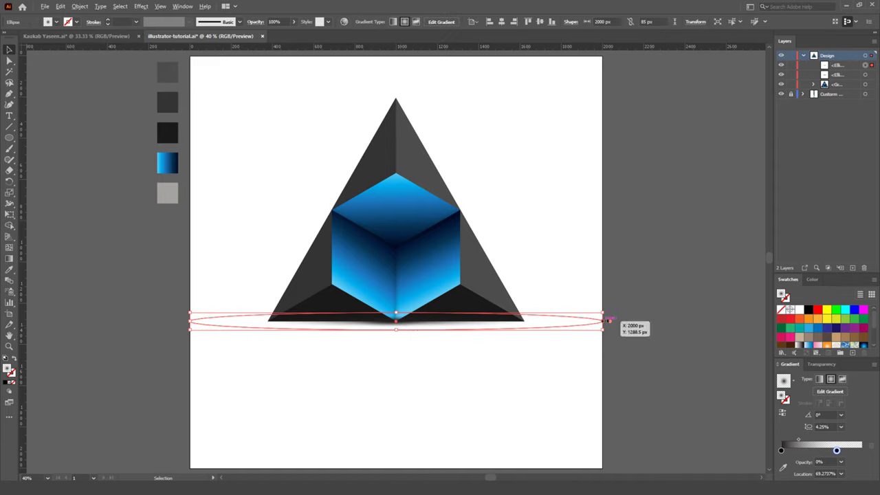
pyautogui.moveTo(602, 320); pyautogui.dragTo(663, 320)
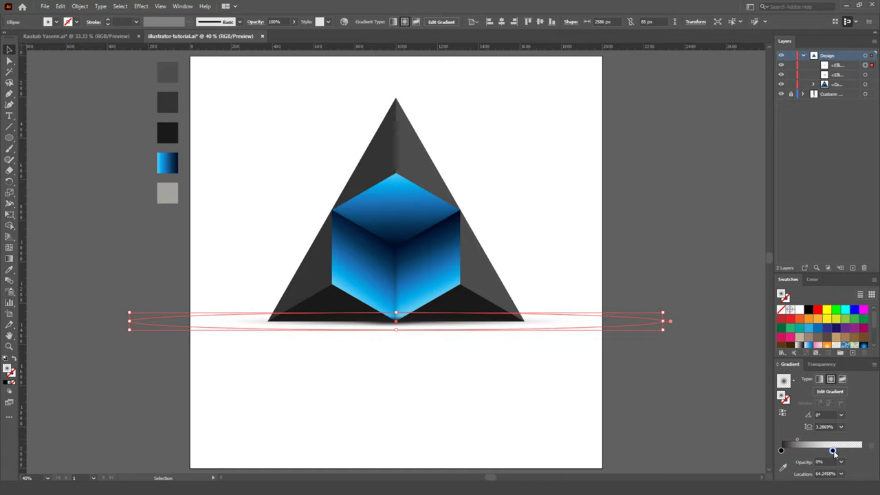
pyautogui.moveTo(836, 451); pyautogui.dragTo(830, 451)
pyautogui.click(683, 415)
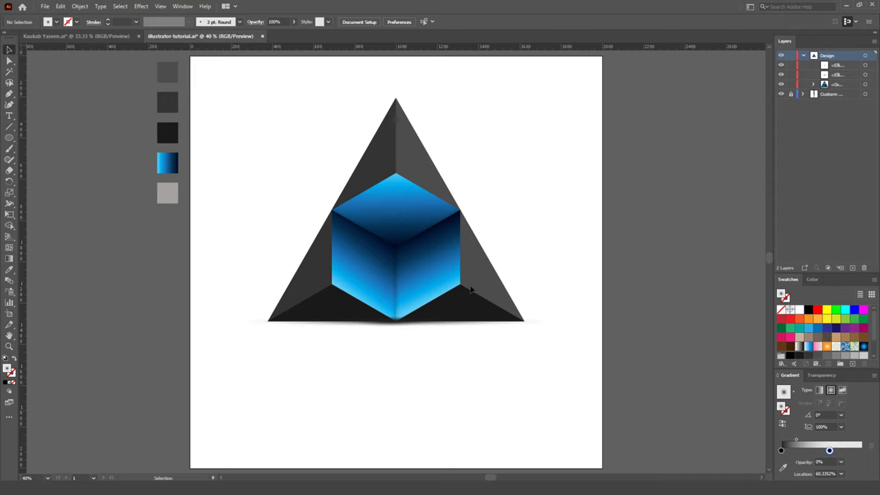
# Step: Reflect a copy of the triangle-and-cube group across the horizontal axis and drag it straight down beneath the original
pyautogui.click(393, 242)
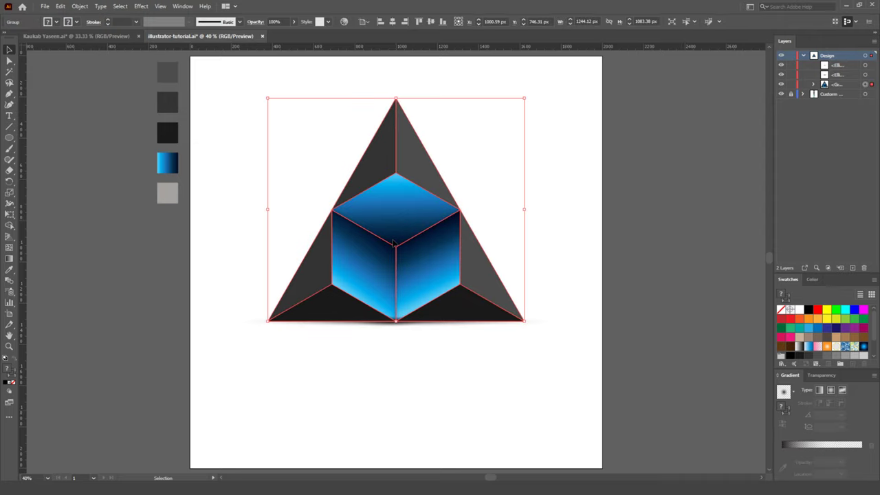
pyautogui.click(80, 6)
pyautogui.moveTo(100, 17)
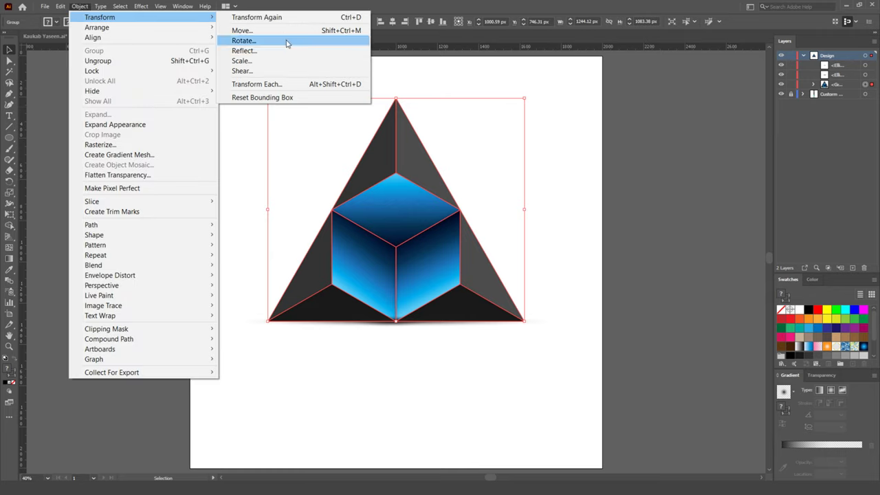
pyautogui.click(289, 51)
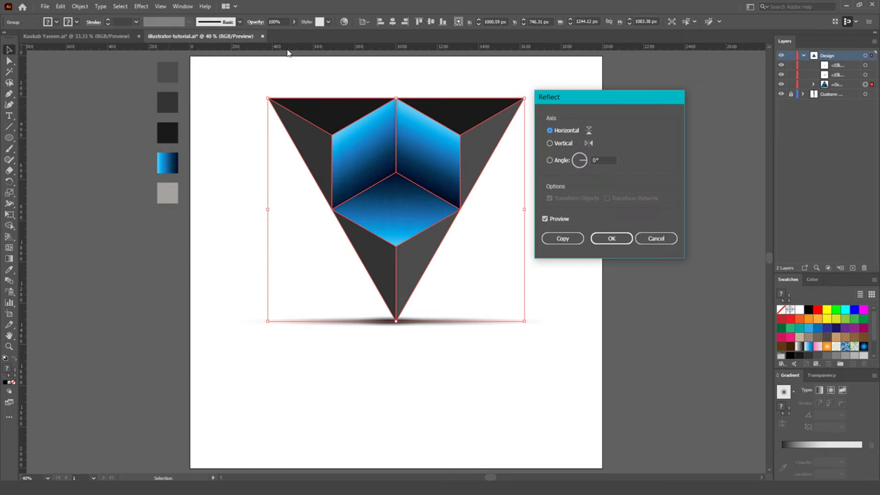
pyautogui.click(563, 239)
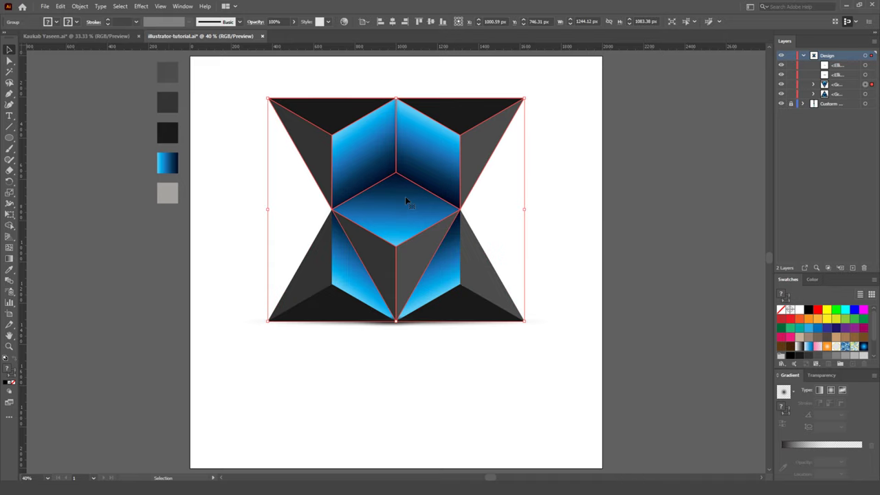
pyautogui.moveTo(405, 198); pyautogui.dragTo(408, 421)
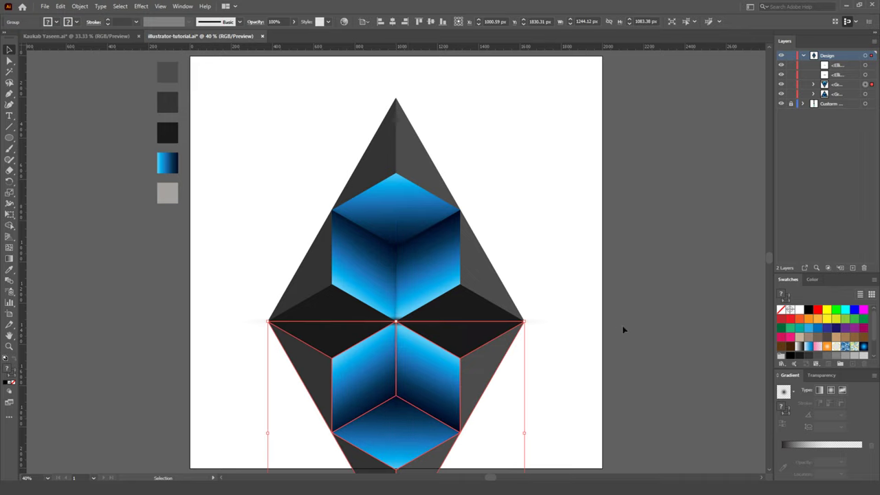
pyautogui.click(677, 235)
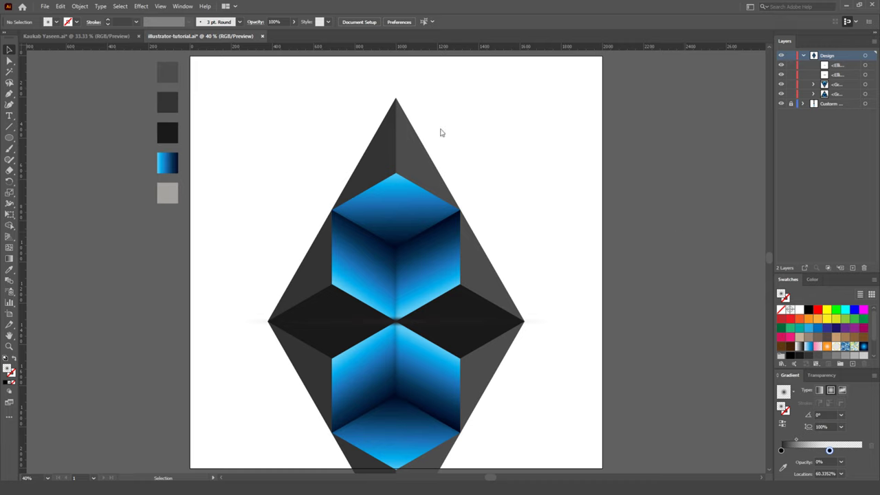
# Step: Zoom out twice so the whole mirrored diamond artwork fits in view
pyautogui.click(161, 6)
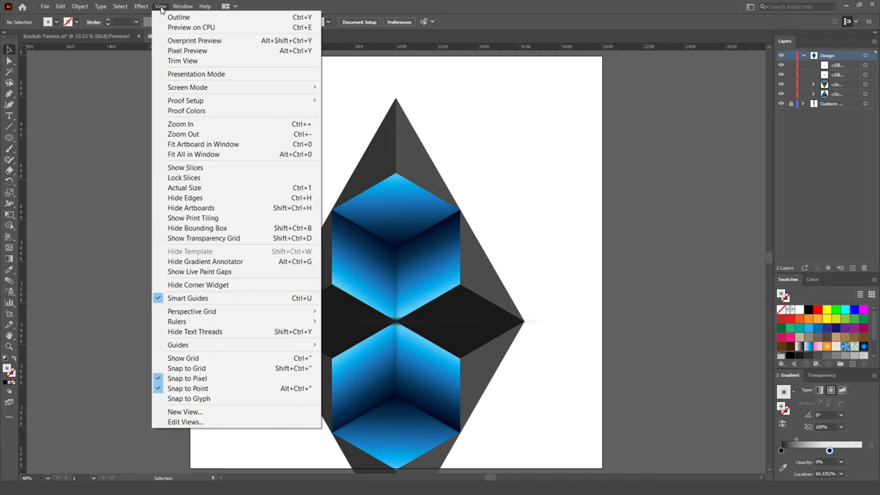
pyautogui.click(226, 134)
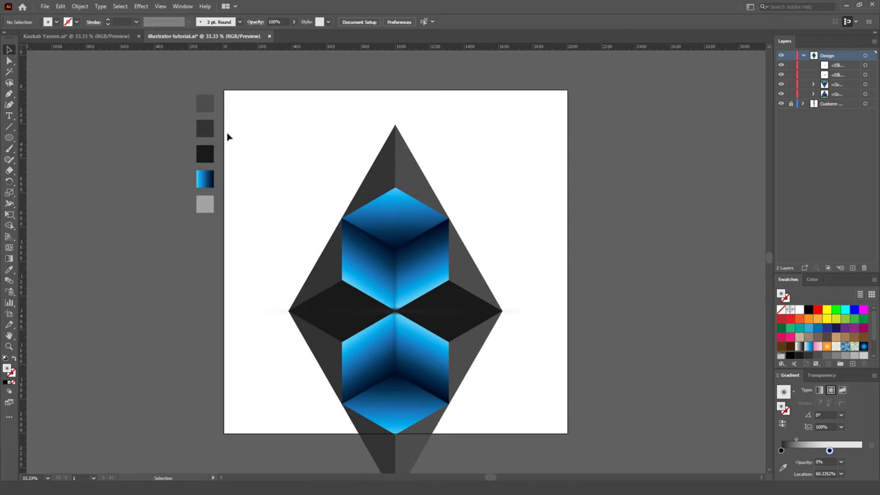
pyautogui.press('a')
pyautogui.hotkey('ctrl', '-')
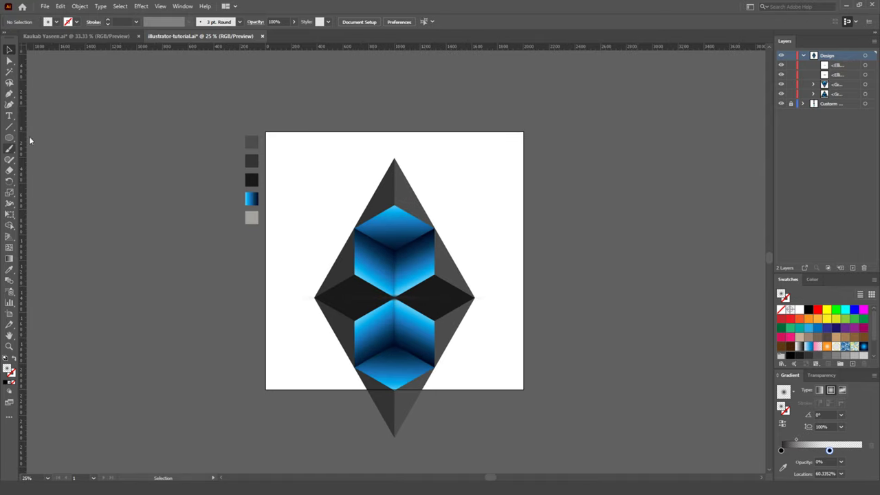
# Step: Choose the Rectangle Tool and show the Gradient panel's presets list
pyautogui.click(9, 138)
pyautogui.click(60, 139)
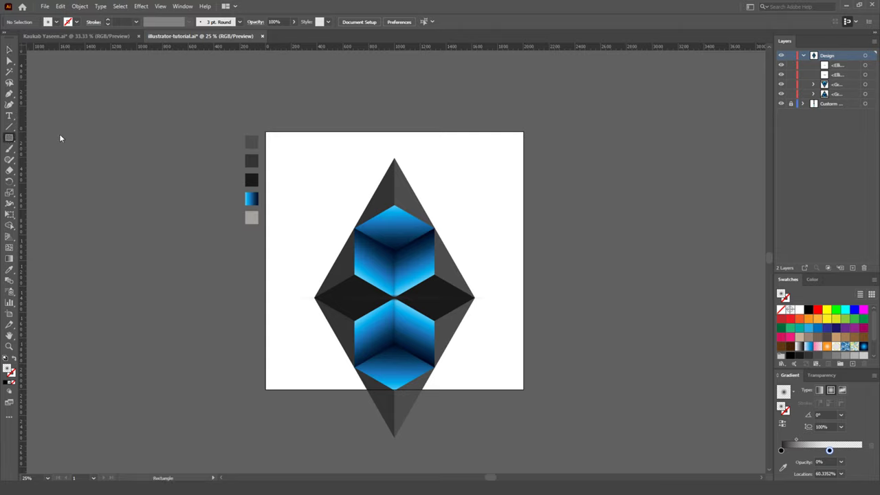
pyautogui.click(795, 391)
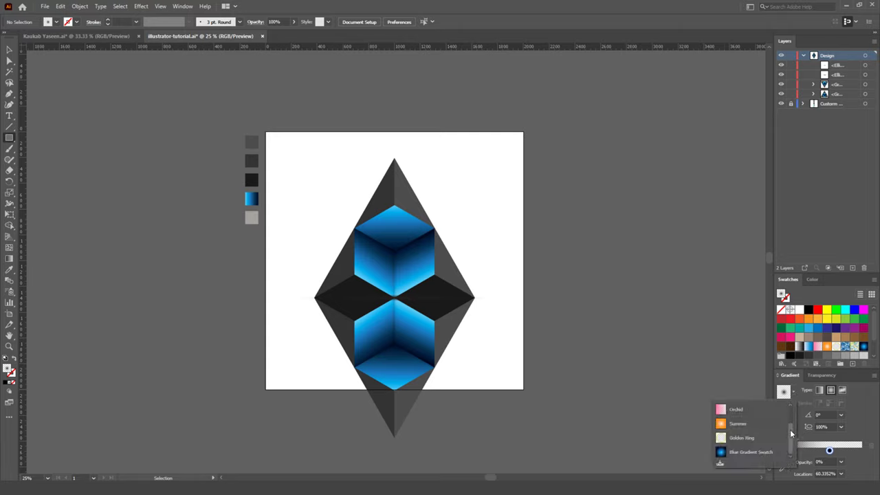
# Step: Draw a White, Black gradient rectangle over the reflected copy, trimming its left edge
pyautogui.moveTo(791, 439); pyautogui.dragTo(791, 411)
pyautogui.click(736, 411)
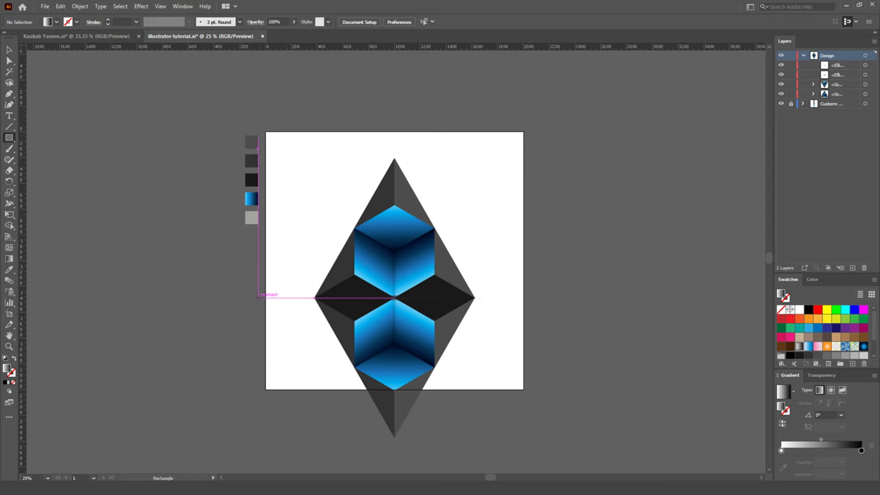
pyautogui.moveTo(258, 297)
pyautogui.mouseDown()
pyautogui.moveTo(558, 444)
pyautogui.moveTo(515, 454)
pyautogui.mouseUp()
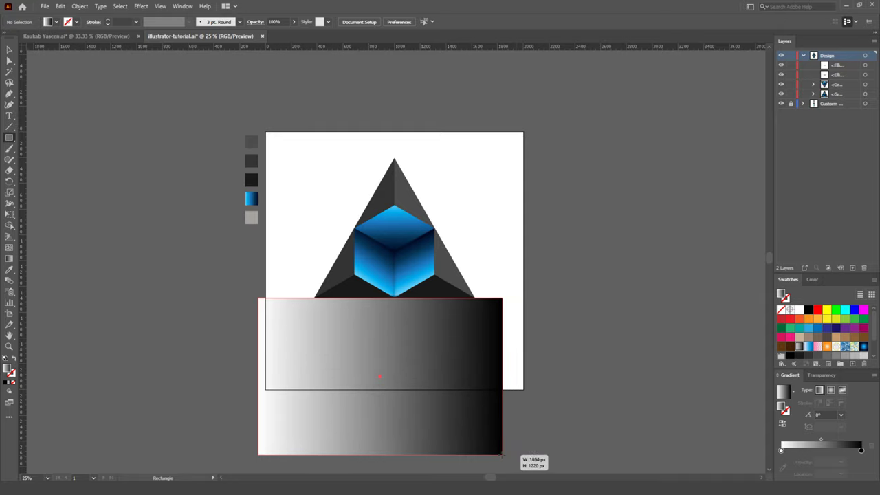
pyautogui.moveTo(515, 454); pyautogui.dragTo(503, 453)
pyautogui.press('v')
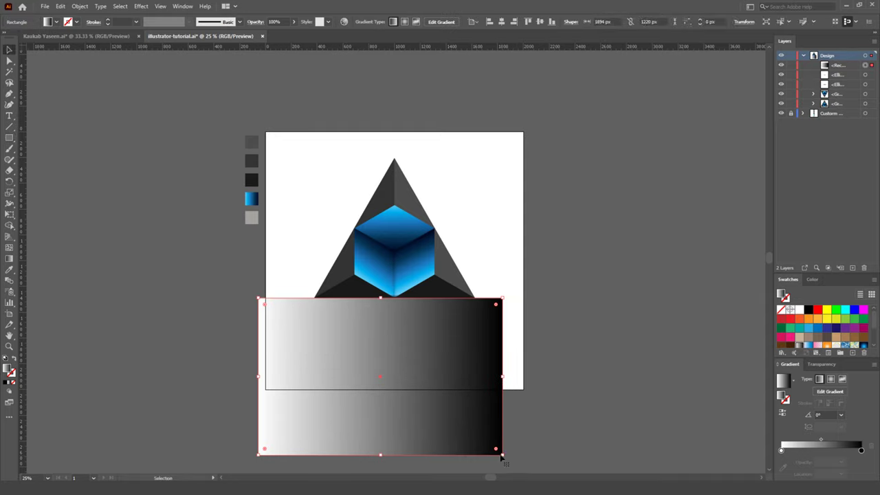
pyautogui.moveTo(259, 377); pyautogui.dragTo(290, 377)
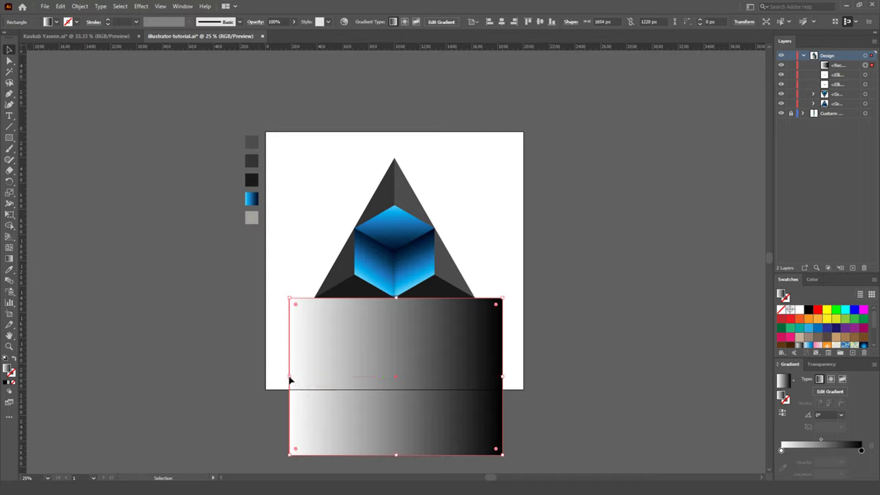
# Step: Redirect the rectangle's gradient to run white at top to black at bottom (-90°)
pyautogui.click(10, 259)
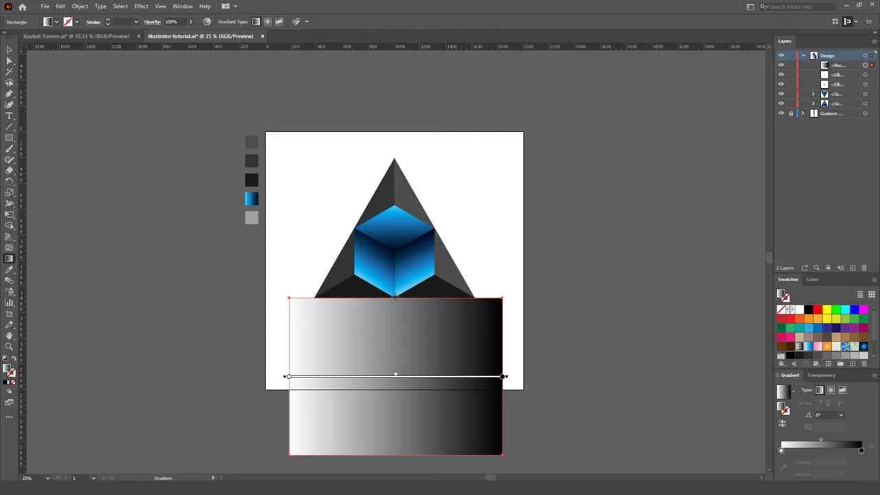
pyautogui.moveTo(395, 295)
pyautogui.mouseDown()
pyautogui.moveTo(394, 366)
pyautogui.moveTo(412, 377)
pyautogui.mouseUp()
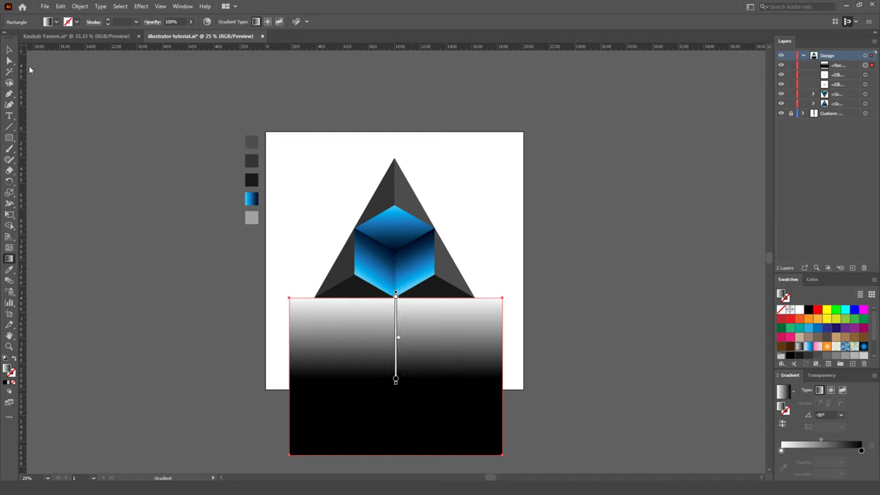
pyautogui.click(9, 49)
pyautogui.click(599, 422)
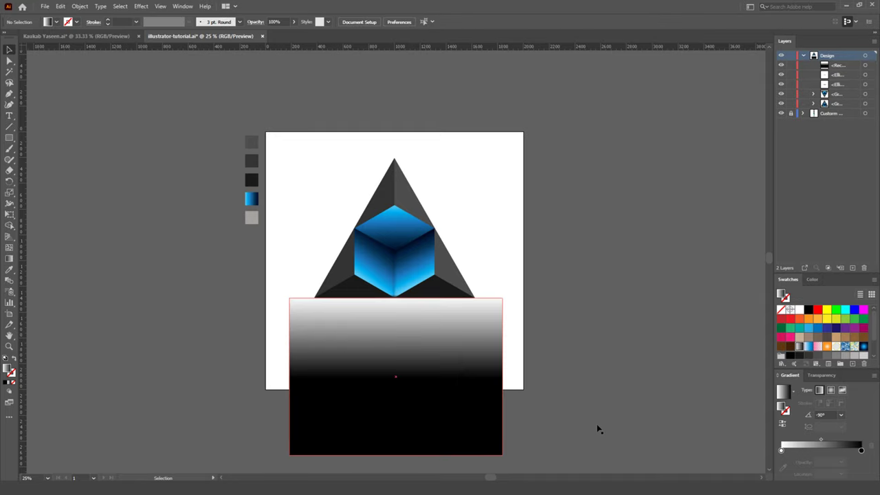
pyautogui.moveTo(576, 461)
pyautogui.mouseDown()
pyautogui.moveTo(316, 396)
pyautogui.moveTo(268, 366)
pyautogui.mouseUp()
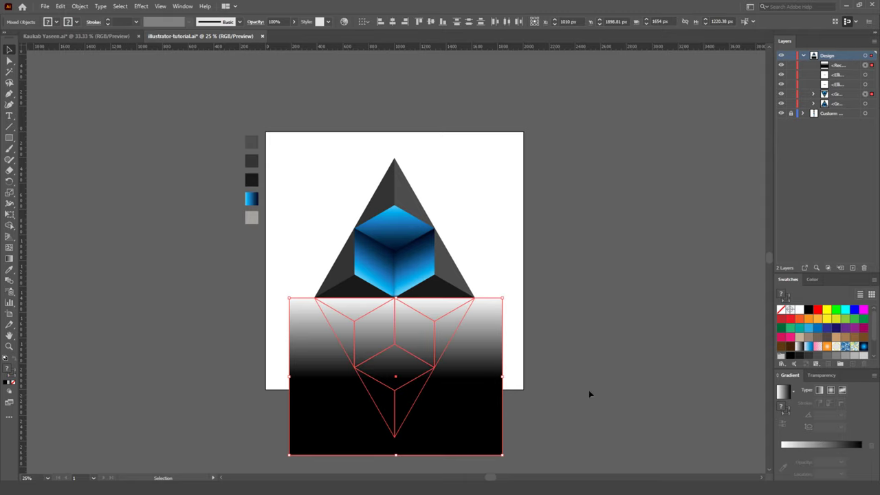
# Step: Apply Make Opacity Mask from the Transparency panel menu to the rectangle and reflection
pyautogui.click(823, 377)
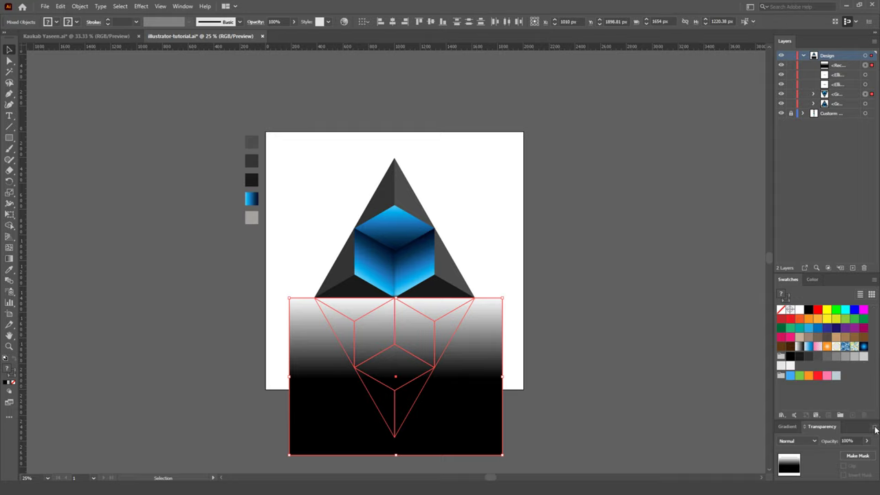
pyautogui.click(875, 427)
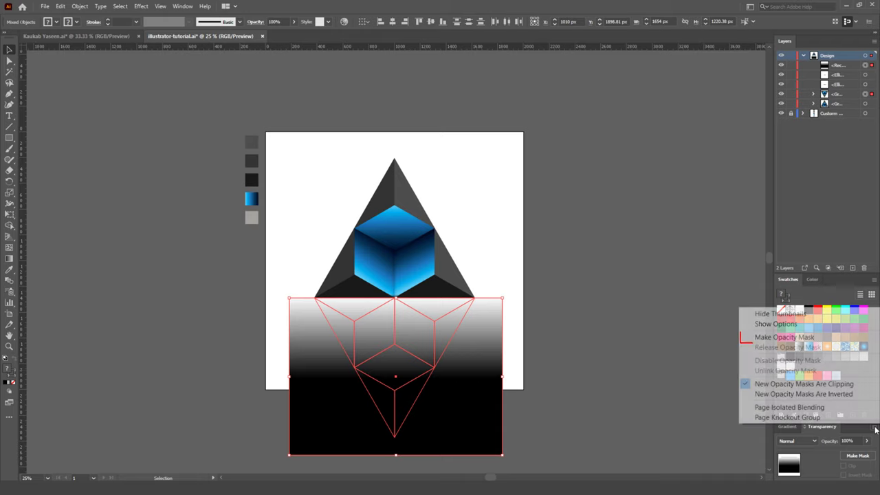
pyautogui.click(839, 339)
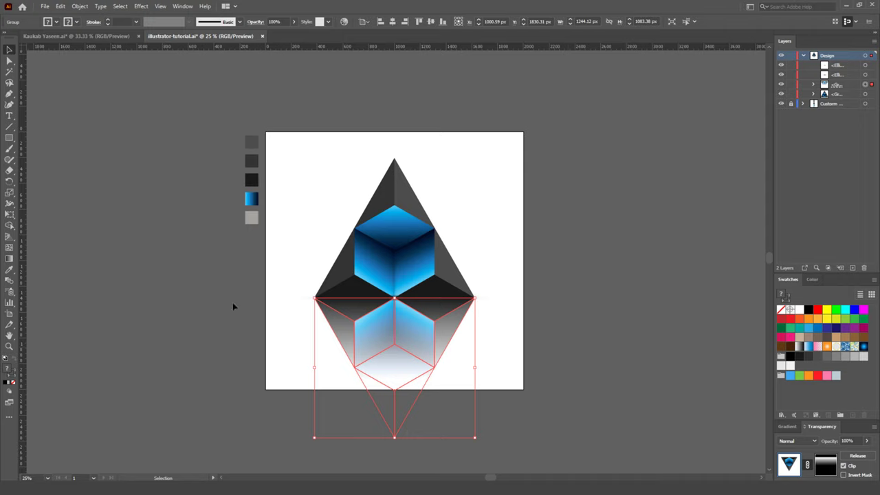
# Step: Move the reflection's opacity-mask gradient stops and midpoint up so it fades out sooner
pyautogui.click(169, 294)
pyautogui.click(396, 347)
pyautogui.click(11, 259)
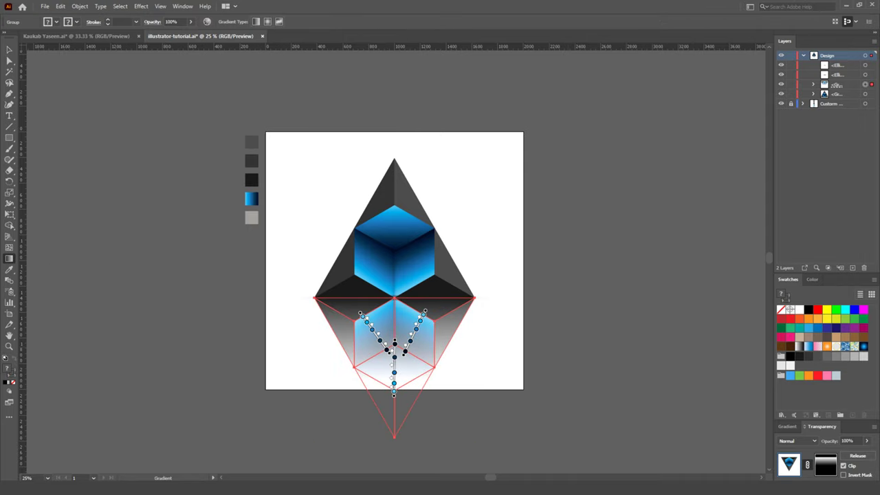
pyautogui.click(826, 464)
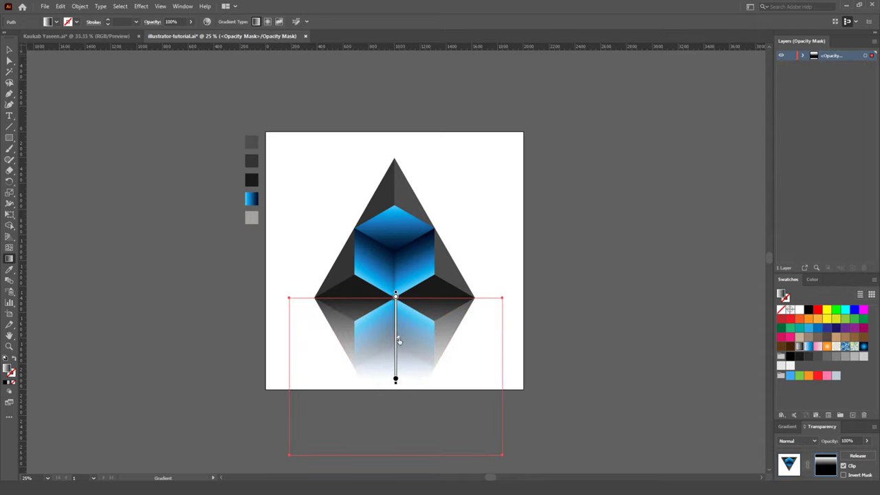
pyautogui.moveTo(399, 340); pyautogui.dragTo(399, 335)
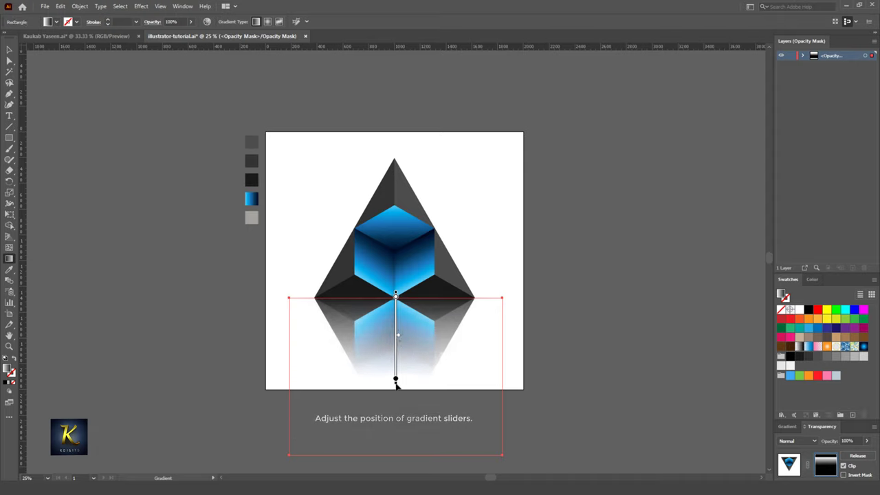
pyautogui.moveTo(397, 380); pyautogui.dragTo(398, 366)
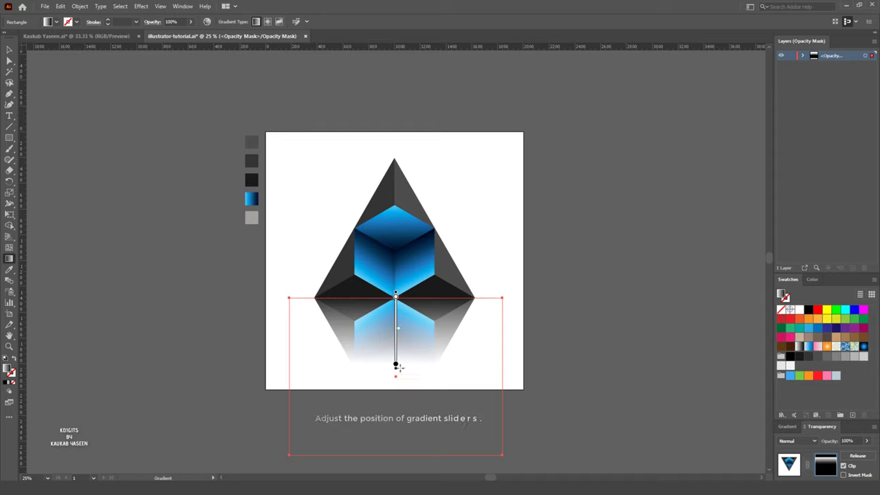
pyautogui.moveTo(398, 329)
pyautogui.mouseDown()
pyautogui.moveTo(406, 311)
pyautogui.moveTo(398, 304)
pyautogui.mouseUp()
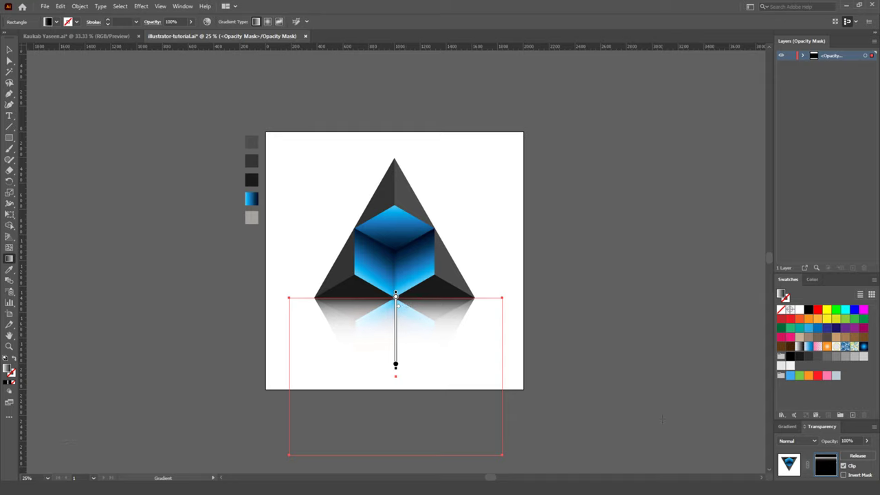
# Step: Lower the masked reflection's opacity to 61%
pyautogui.press('v')
pyautogui.click(661, 395)
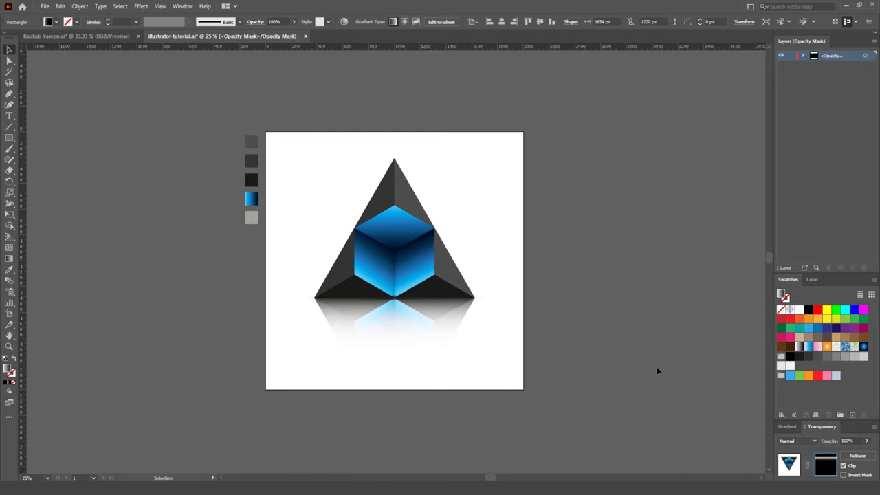
pyautogui.click(410, 326)
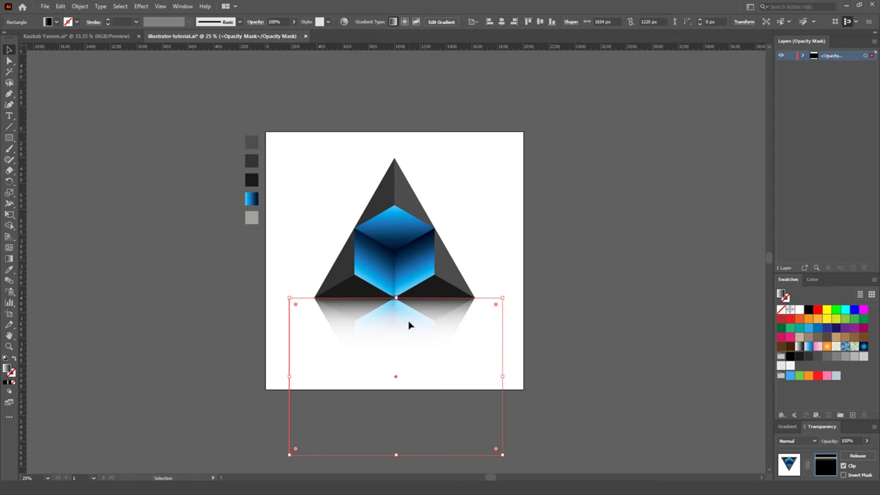
pyautogui.click(866, 440)
pyautogui.moveTo(867, 454); pyautogui.dragTo(854, 455)
pyautogui.click(604, 312)
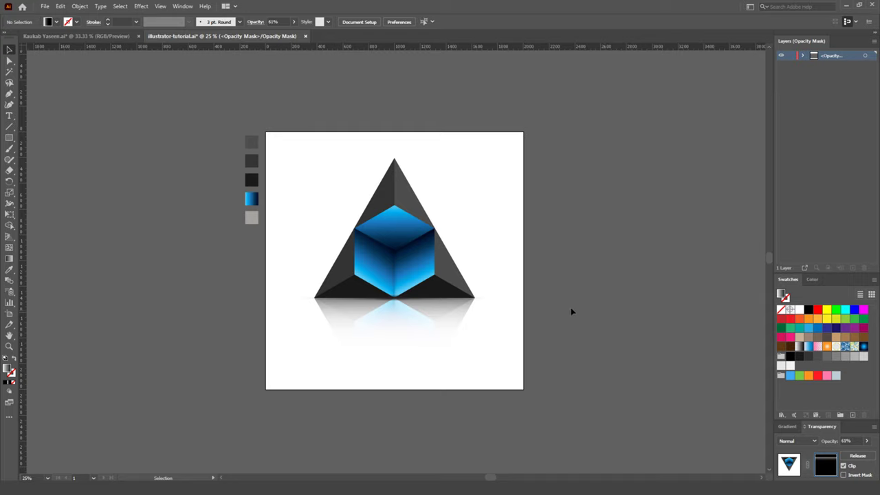
# Step: Draw a gray rectangle covering the whole artboard
pyautogui.click(10, 269)
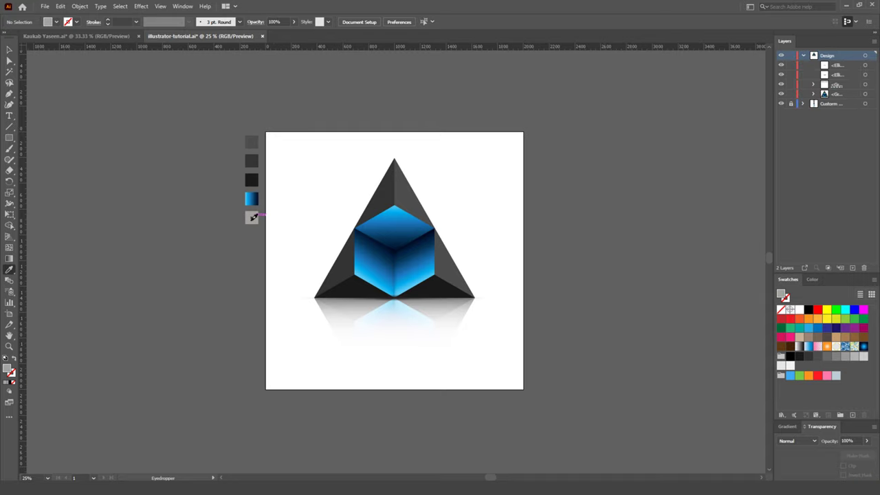
pyautogui.press('v')
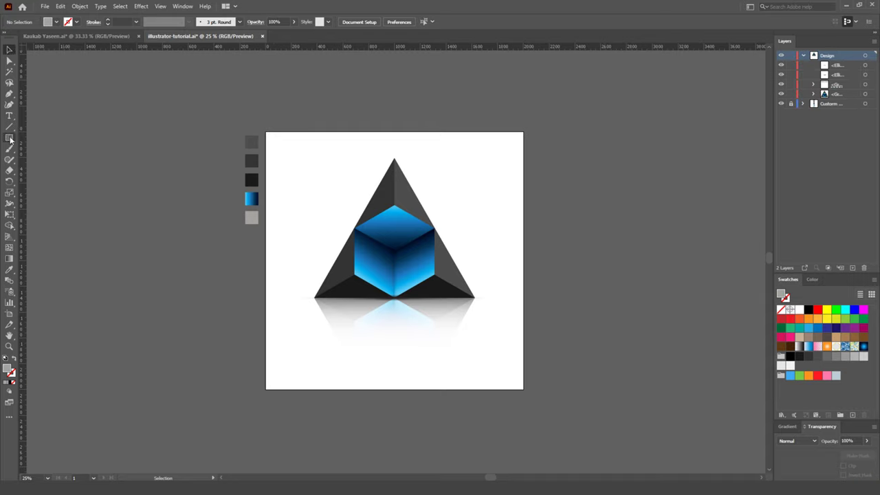
pyautogui.click(10, 138)
pyautogui.moveTo(267, 131); pyautogui.dragTo(523, 389)
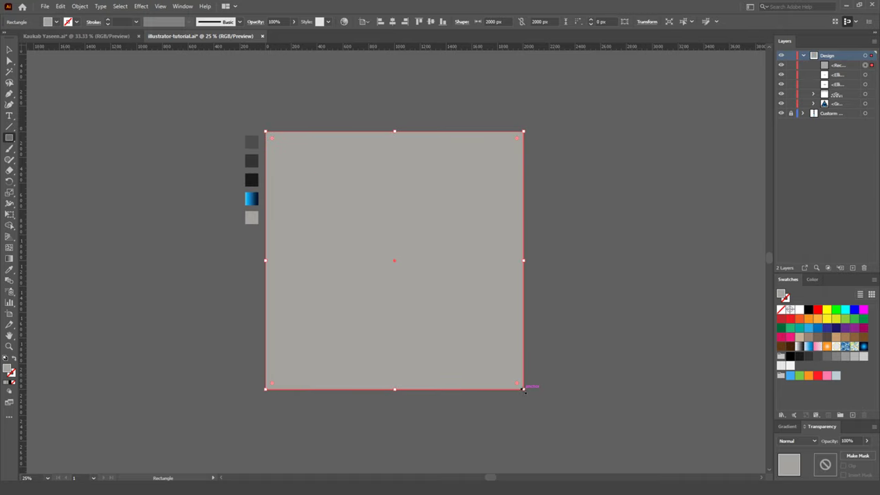
# Step: Cut the gray rectangle, paste it behind the artwork, and lock it as background
pyautogui.press('v')
pyautogui.click(64, 6)
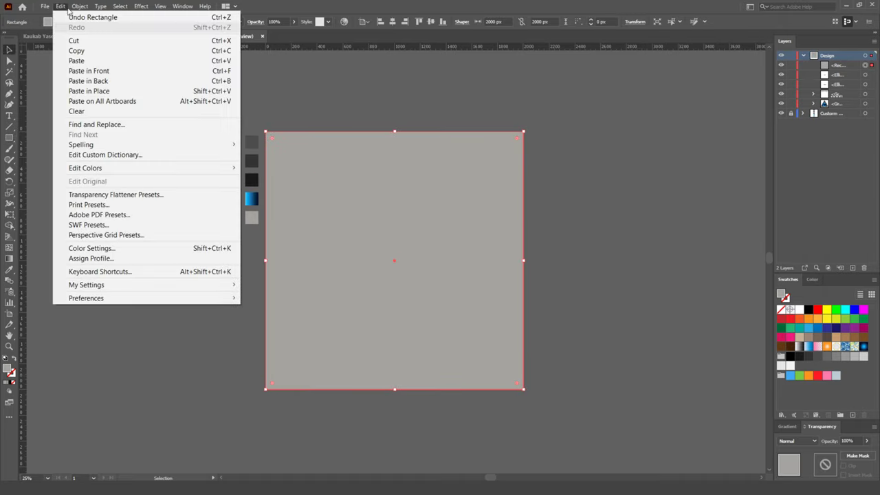
pyautogui.click(128, 41)
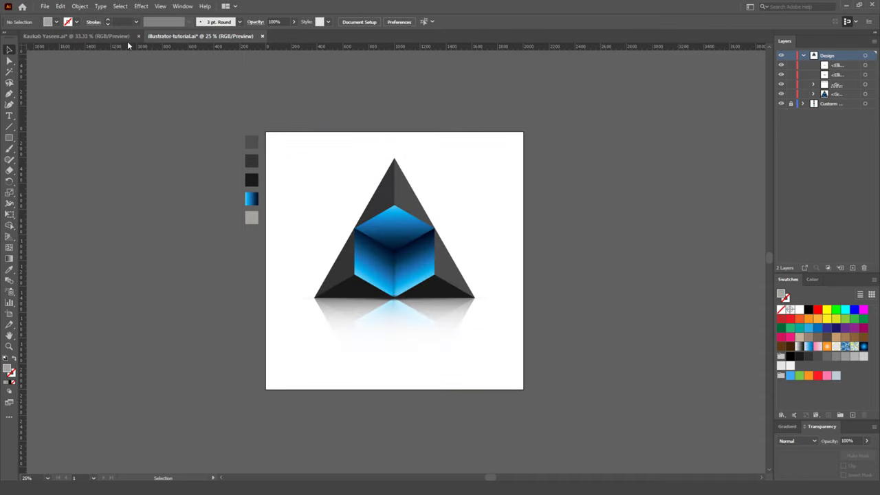
pyautogui.moveTo(295, 159)
pyautogui.mouseDown()
pyautogui.moveTo(359, 312)
pyautogui.moveTo(485, 367)
pyautogui.mouseUp()
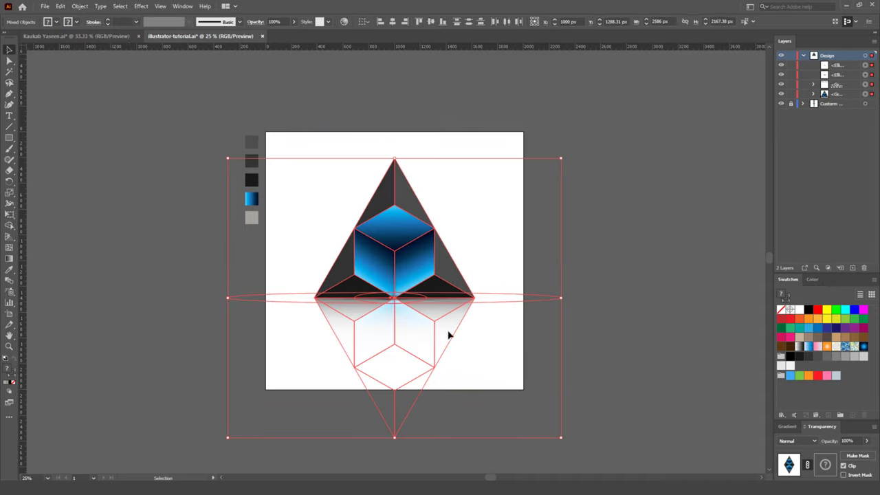
pyautogui.click(60, 6)
pyautogui.click(125, 81)
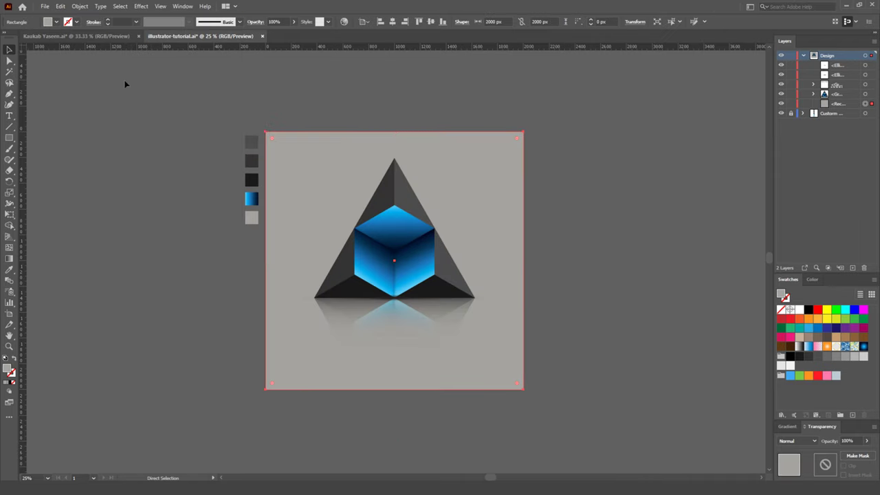
pyautogui.hotkey('ctrl', '2')
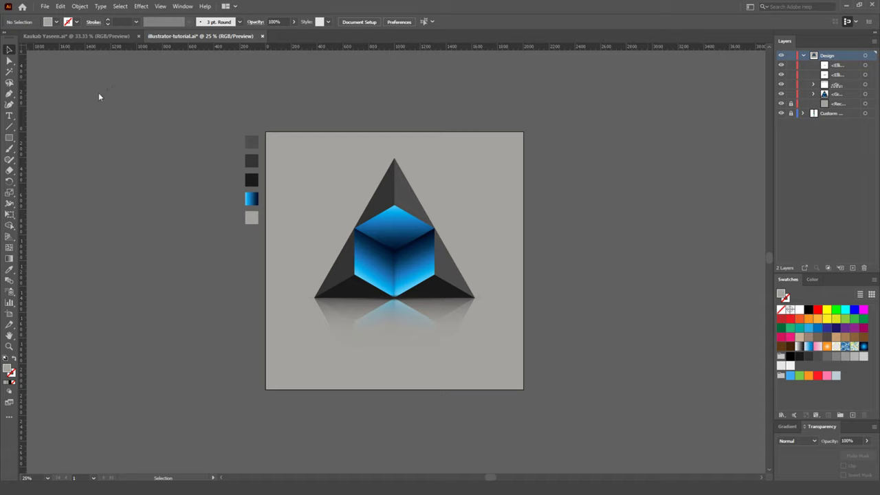
pyautogui.moveTo(9, 137); pyautogui.dragTo(62, 161)
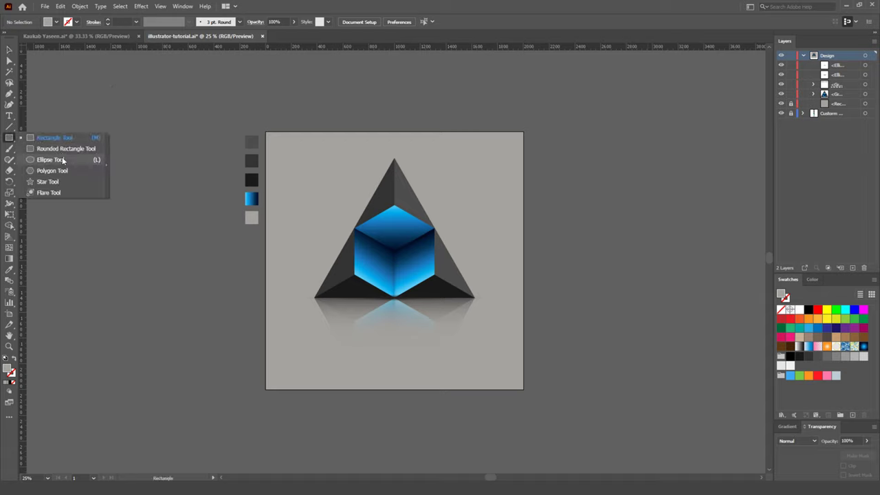
# Step: Draw a circle right of the artboard and fill it with the blue radial gradient
pyautogui.click(62, 160)
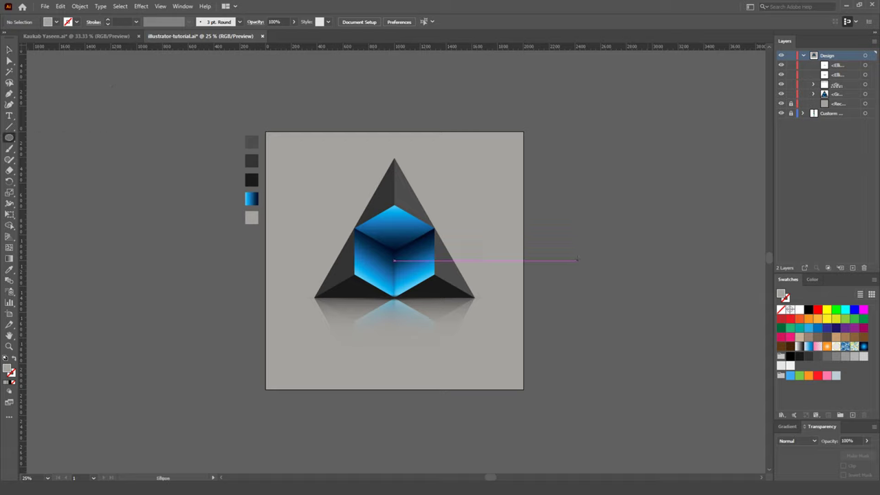
pyautogui.moveTo(578, 260); pyautogui.dragTo(615, 310)
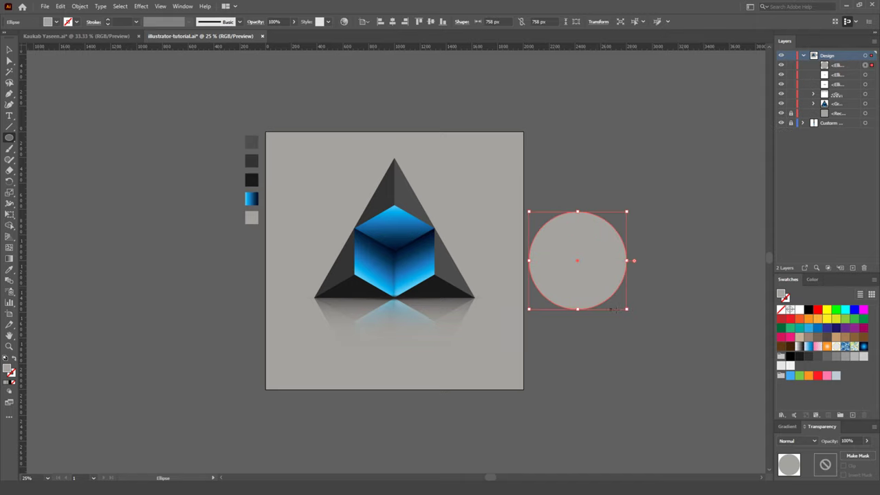
pyautogui.click(864, 346)
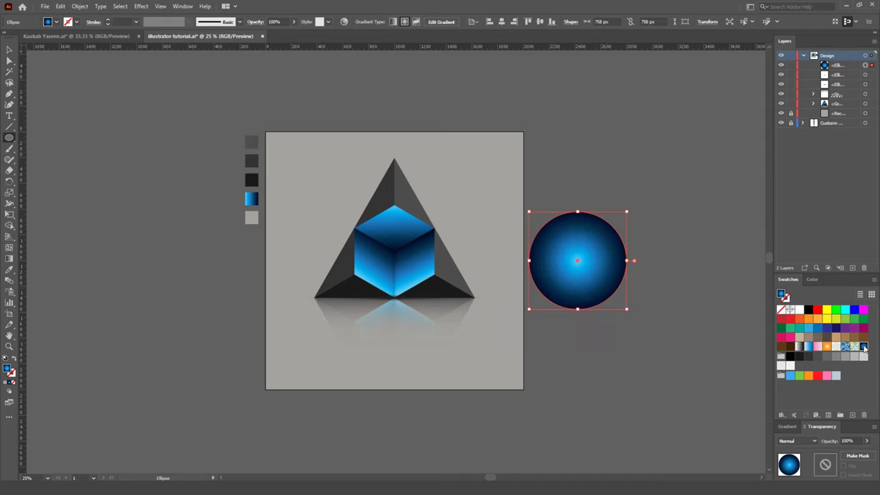
pyautogui.click(788, 427)
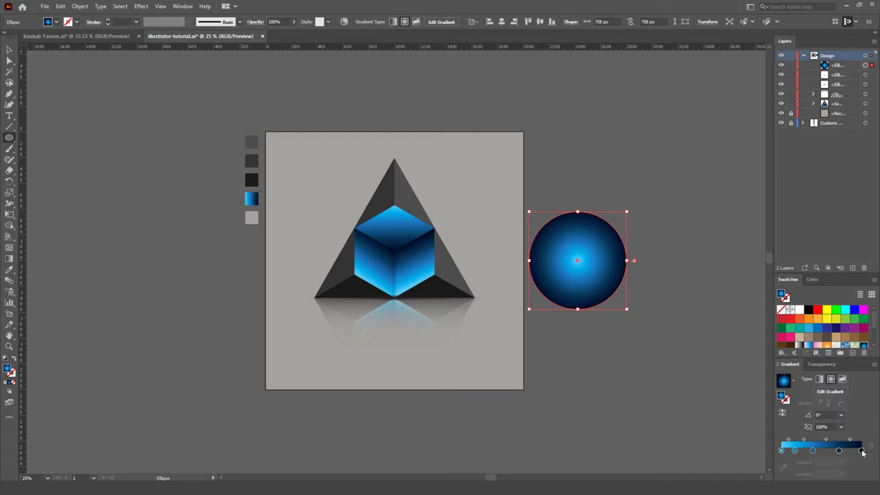
# Step: Remove the dark stops, fade the outer stop to 0% opacity, and flatten into an ellipse
pyautogui.moveTo(862, 450)
pyautogui.mouseDown()
pyautogui.moveTo(860, 476)
pyautogui.moveTo(840, 476)
pyautogui.moveTo(819, 451)
pyautogui.mouseUp()
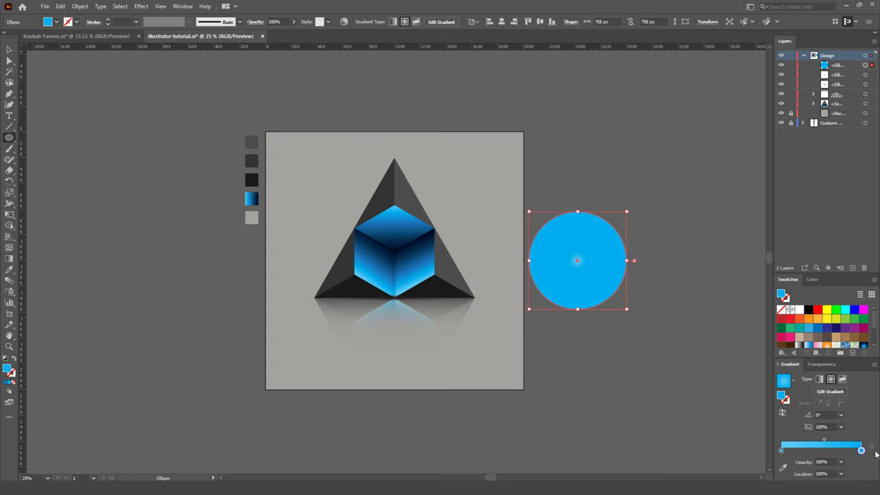
pyautogui.click(841, 463)
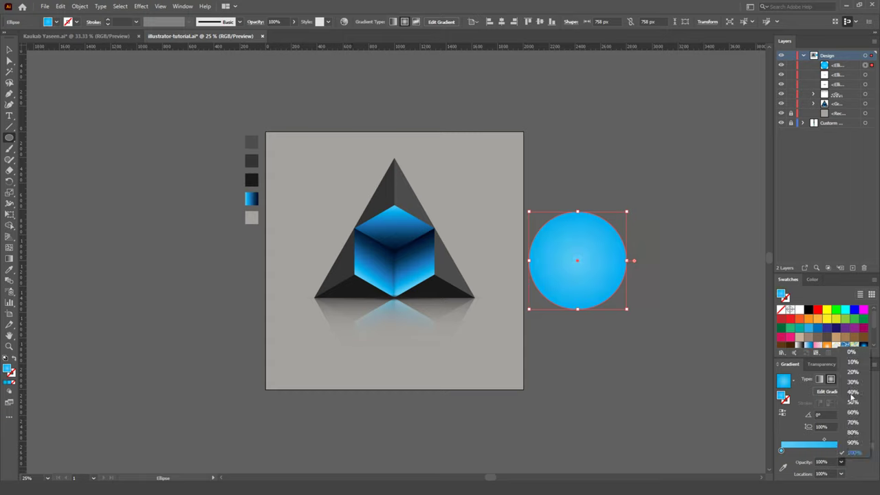
pyautogui.click(856, 353)
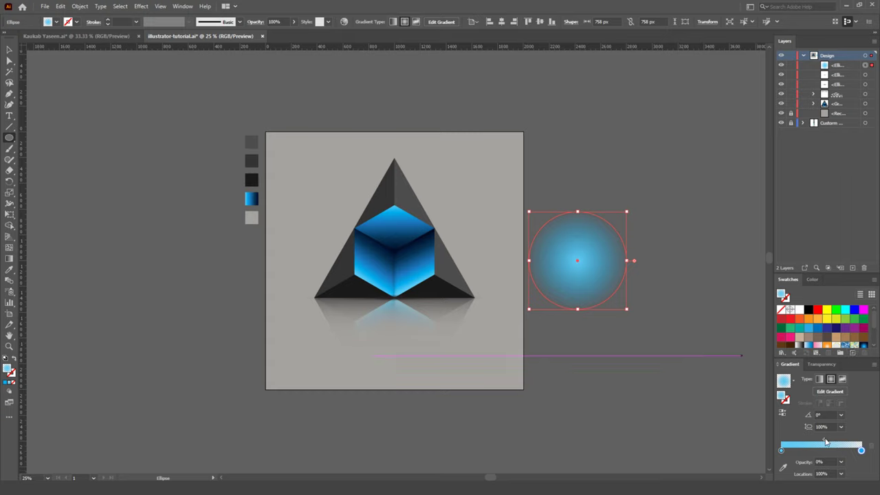
pyautogui.moveTo(827, 442); pyautogui.dragTo(808, 443)
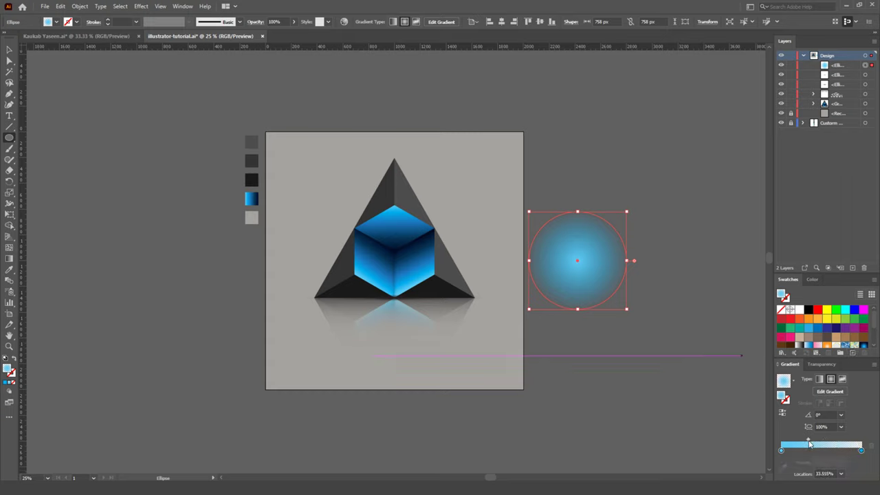
pyautogui.moveTo(861, 451); pyautogui.dragTo(834, 451)
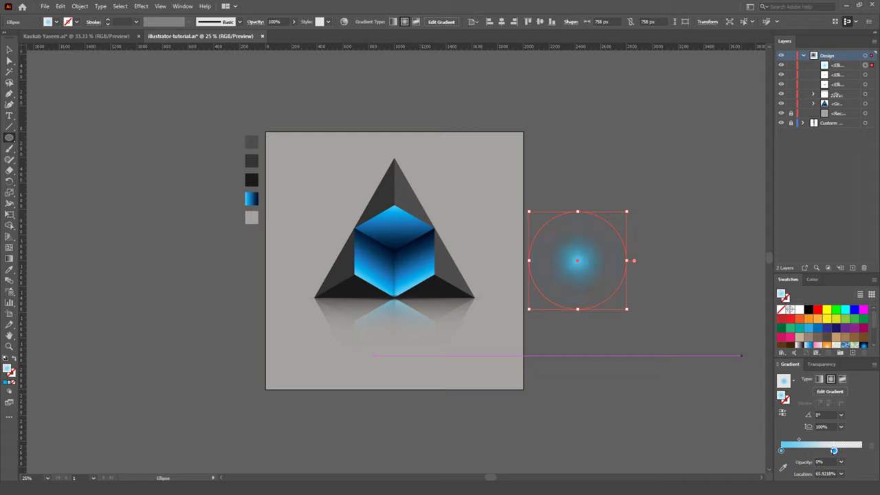
pyautogui.moveTo(578, 211); pyautogui.dragTo(580, 299)
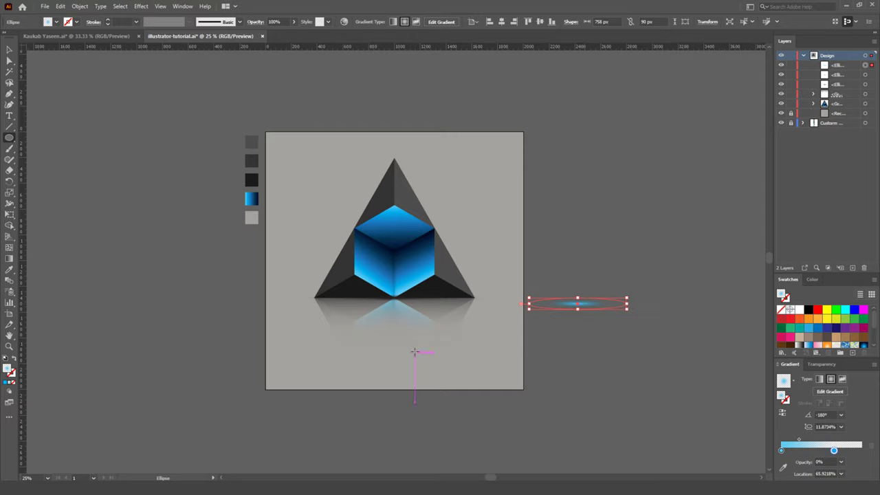
# Step: Move the glow ellipse under the cube's bottom point, adjusting its gradient stops and height
pyautogui.press('v')
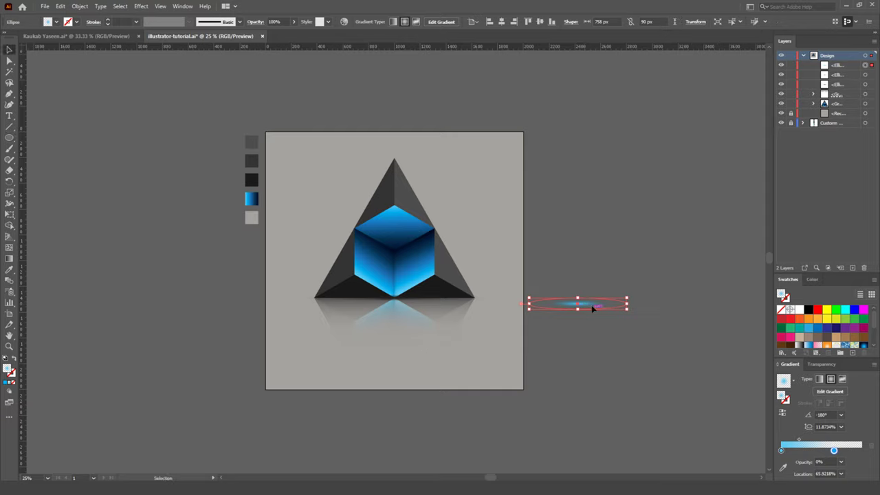
pyautogui.moveTo(592, 303)
pyautogui.mouseDown()
pyautogui.moveTo(407, 331)
pyautogui.moveTo(407, 310)
pyautogui.mouseUp()
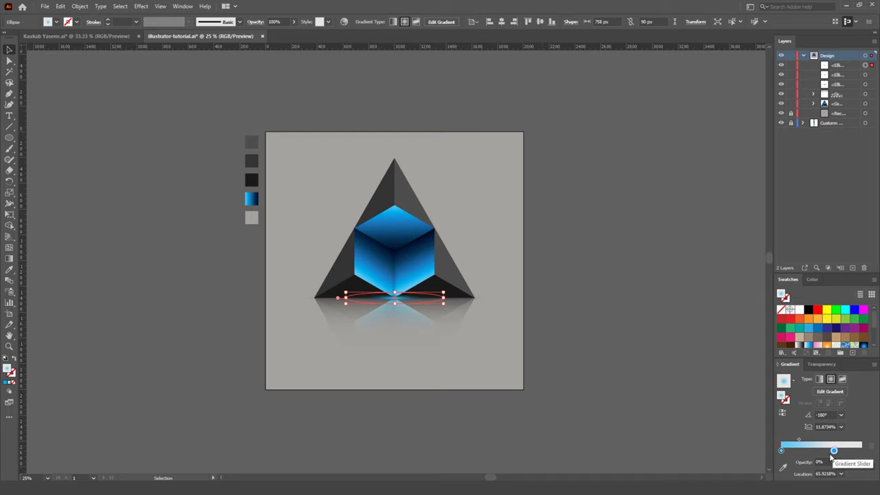
pyautogui.moveTo(799, 440); pyautogui.dragTo(794, 441)
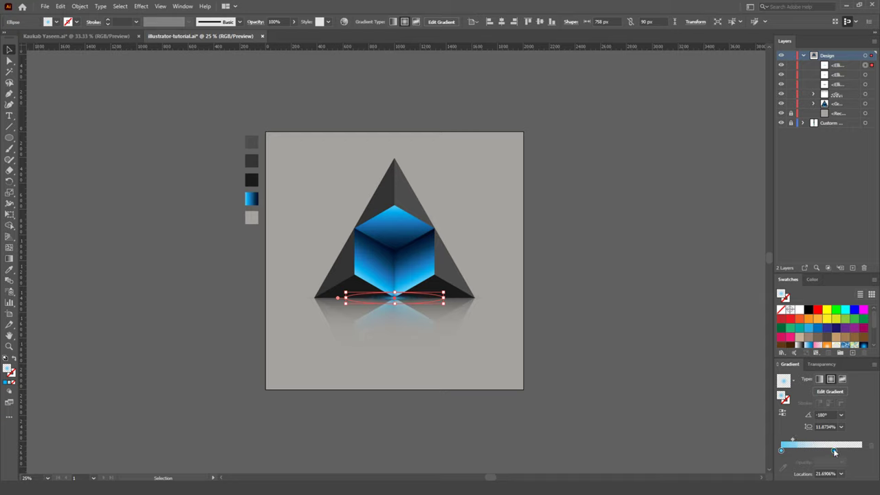
pyautogui.moveTo(834, 451); pyautogui.dragTo(864, 451)
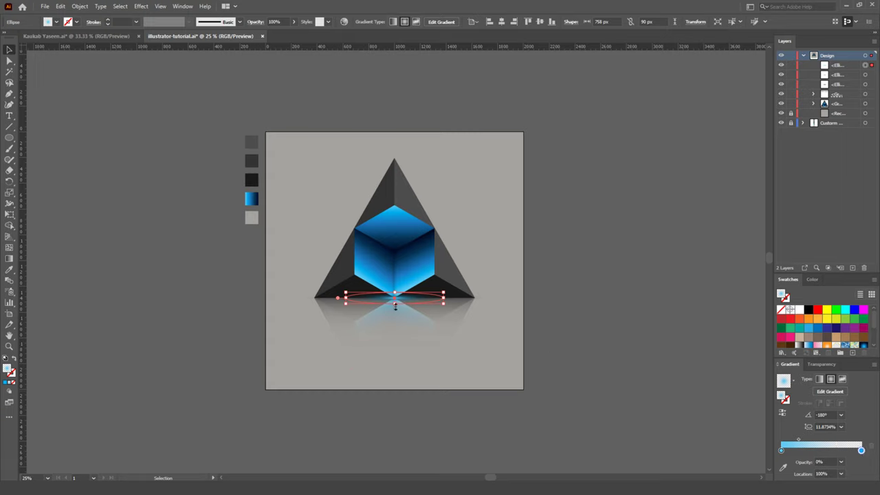
pyautogui.moveTo(395, 304); pyautogui.dragTo(397, 324)
pyautogui.moveTo(396, 286); pyautogui.dragTo(396, 301)
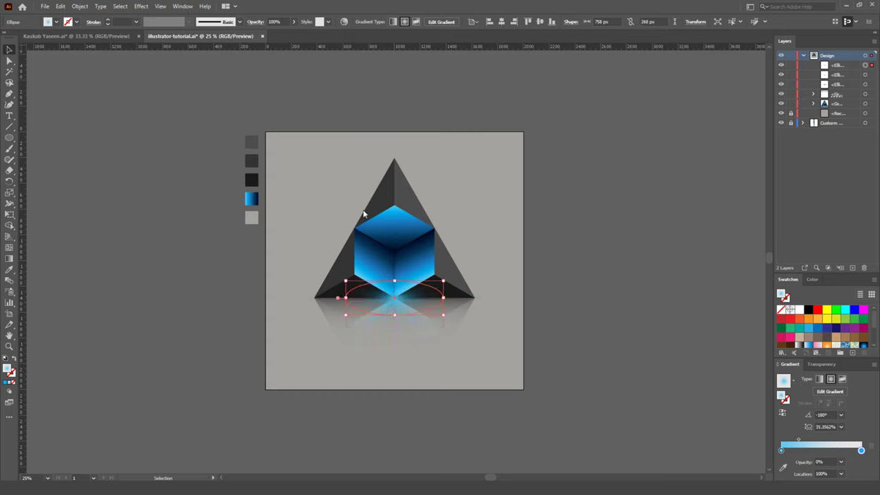
# Step: Set the glow's opacity to 51% and make the ellipse slightly shorter
pyautogui.click(293, 22)
pyautogui.moveTo(295, 35); pyautogui.dragTo(285, 35)
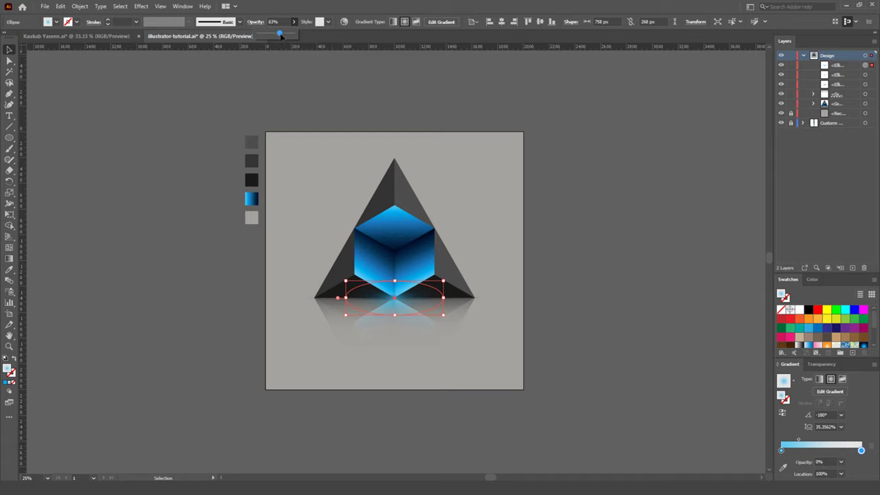
pyautogui.moveTo(282, 36); pyautogui.dragTo(278, 36)
pyautogui.click(628, 269)
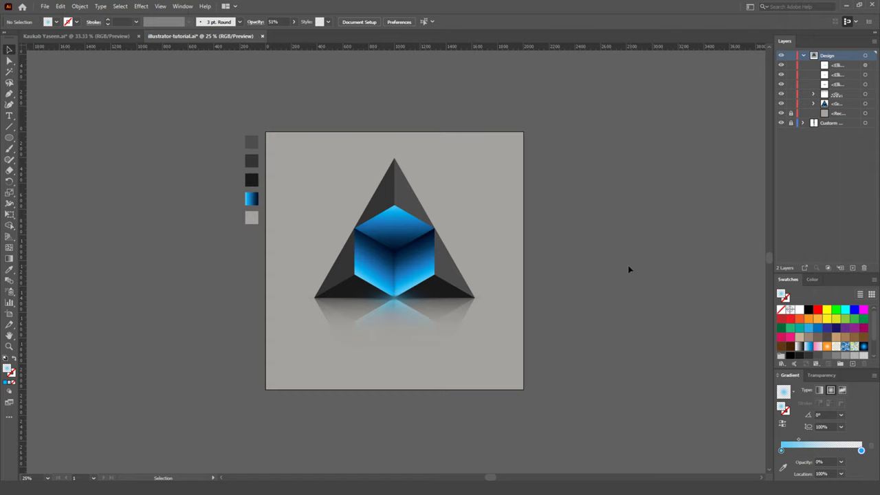
pyautogui.click(396, 303)
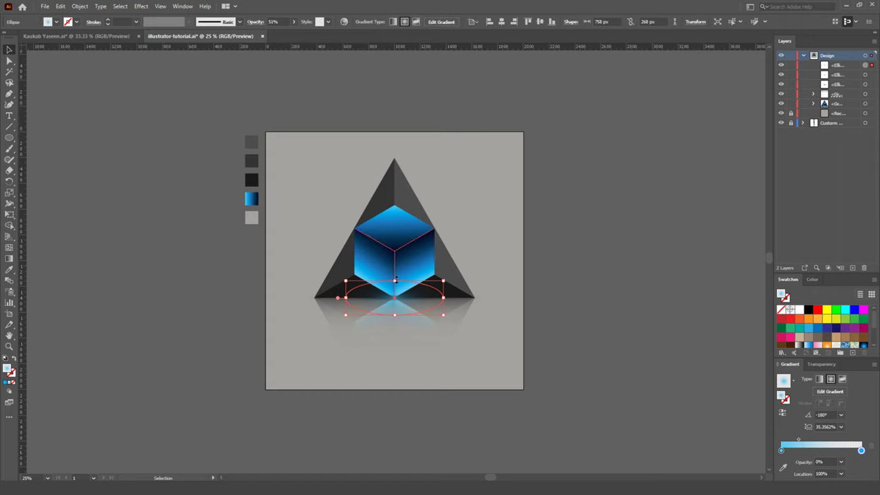
pyautogui.moveTo(395, 281); pyautogui.dragTo(397, 296)
pyautogui.click(550, 323)
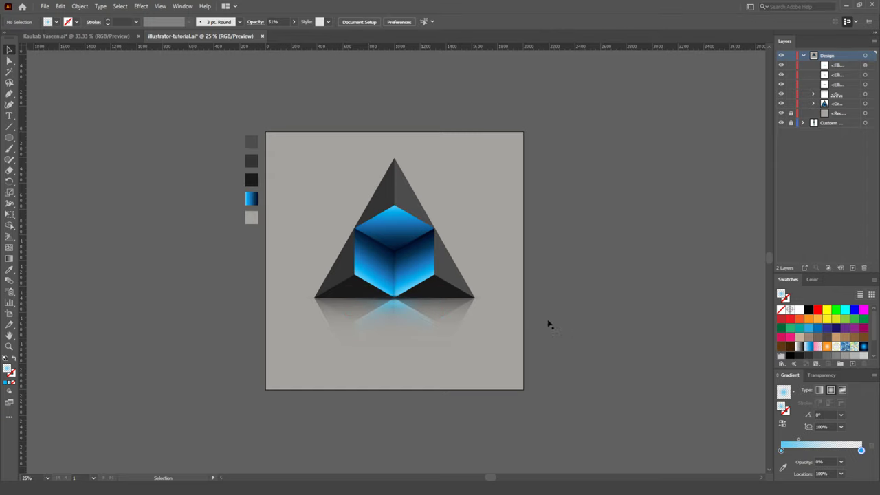
pyautogui.click(397, 307)
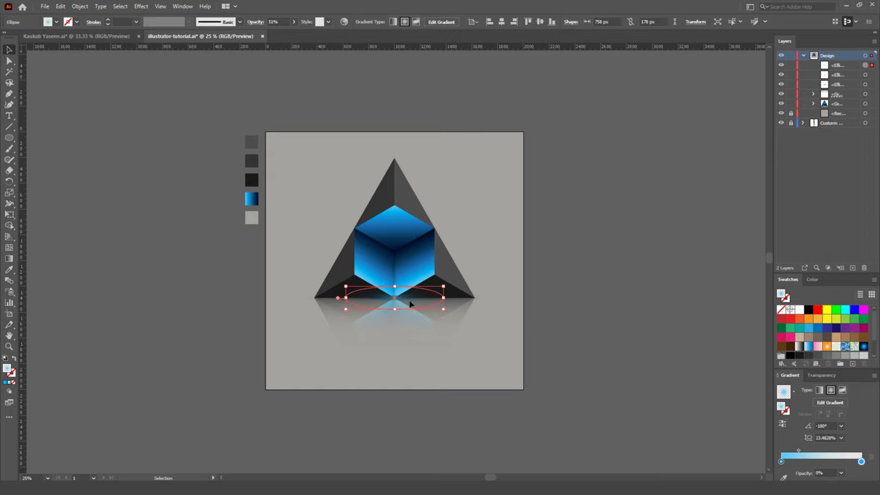
pyautogui.click(608, 328)
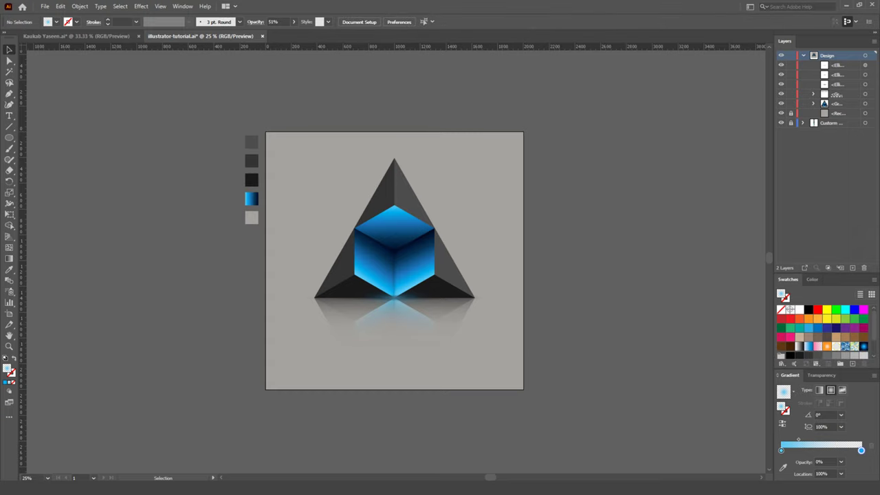
pyautogui.hotkey('ctrl', '+')
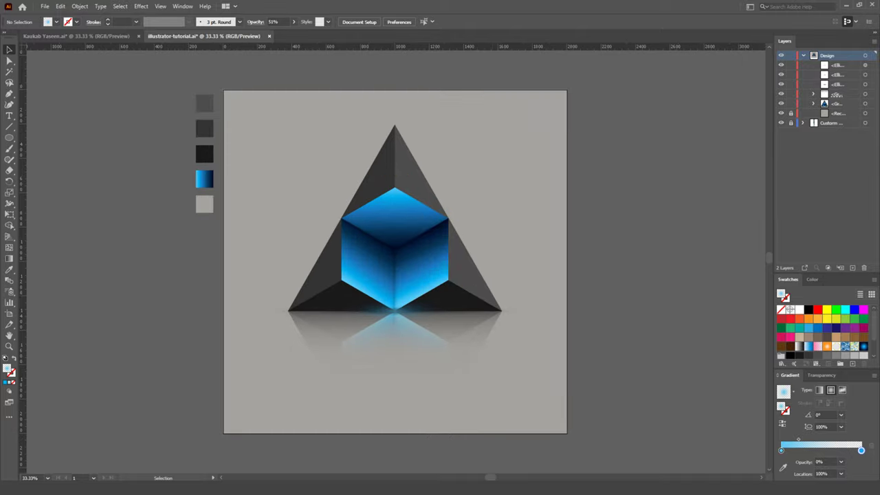
pyautogui.hotkey('ctrl', '+')
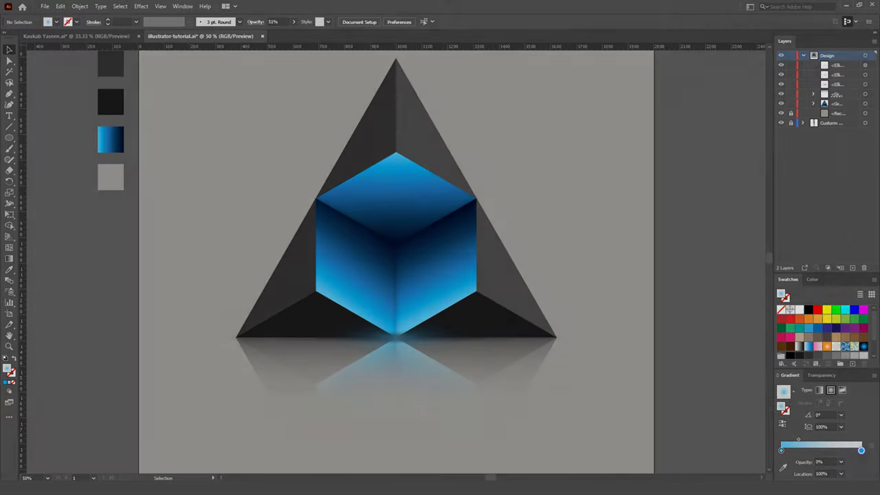